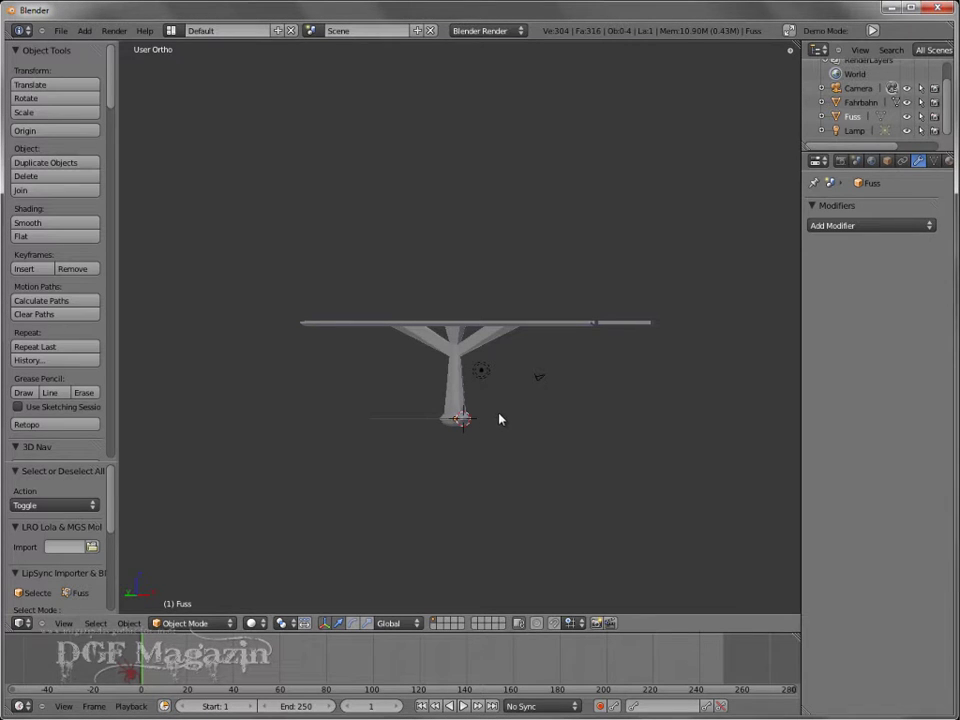
Step: Select the Fuss pillar, switch the view to wireframe, and enter its Edit Mode
mouse_move(542, 437)
middle_down()
mouse_move(469, 437)
mouse_move(551, 444)
mouse_move(463, 454)
mouse_move(420, 403)
mouse_move(418, 356)
mouse_move(564, 407)
mouse_move(581, 439)
mouse_move(647, 460)
mouse_move(553, 456)
mouse_move(623, 458)
middle_up()
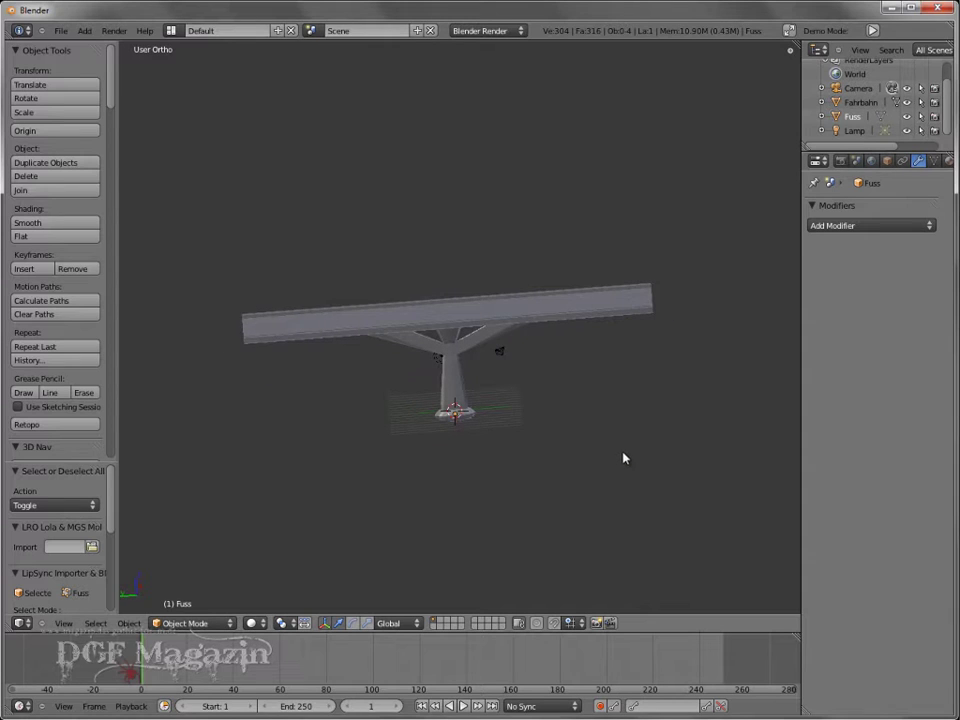
right_click(450, 381)
scroll(481, 450, up, 5)
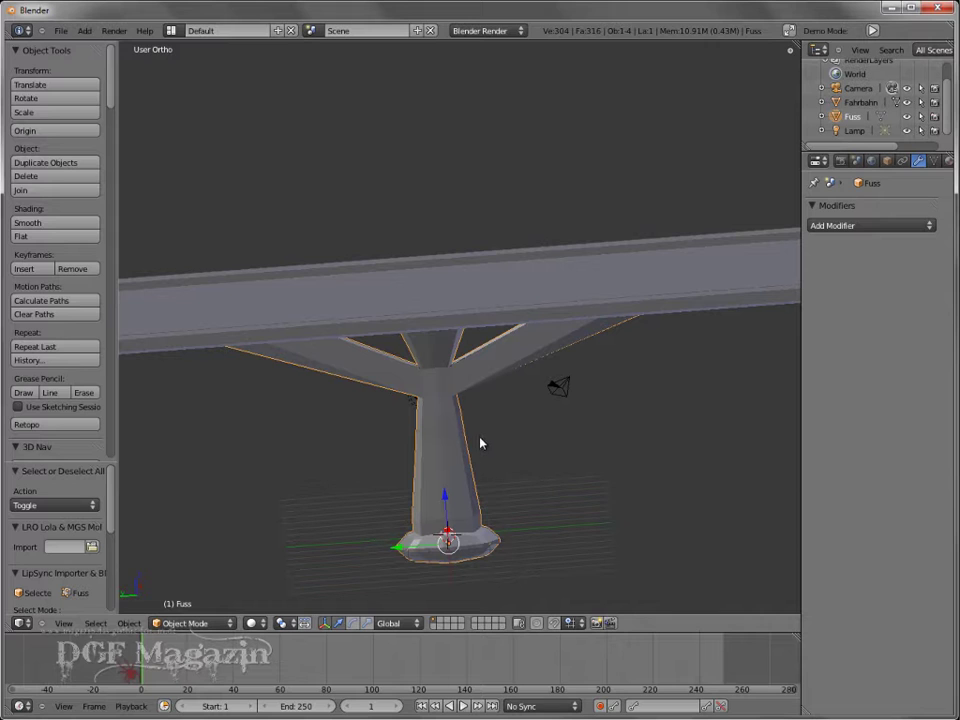
key(z)
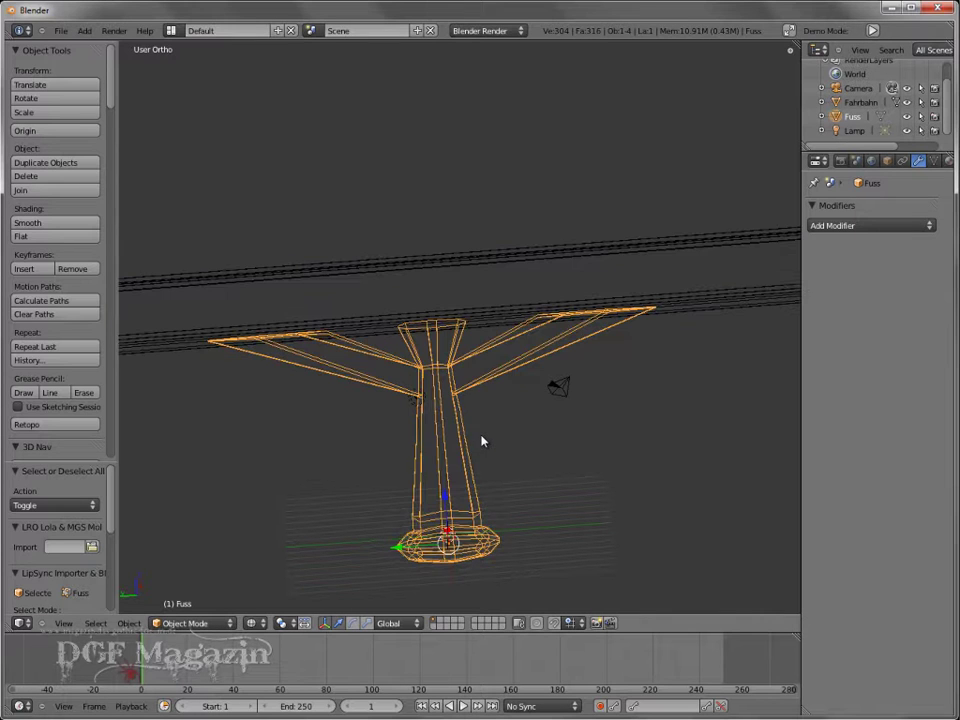
middle_drag(459, 454, 465, 393)
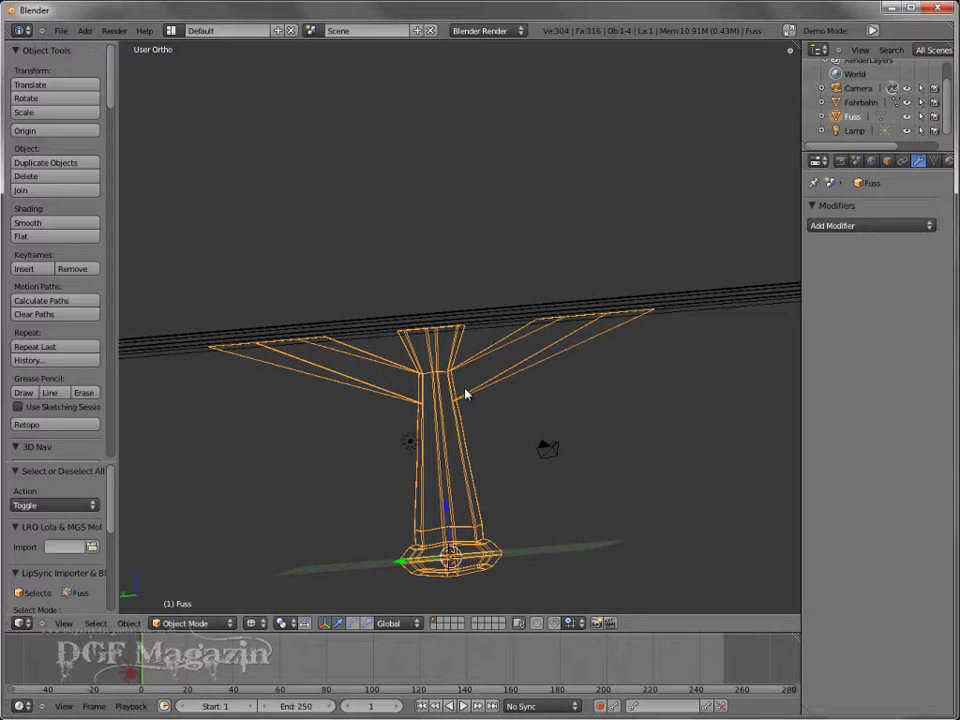
key(Tab)
Step: In Right view and vertex mode, box-select only the vertices along the pillar's top edge
scroll(443, 394, up, 2)
scroll(443, 394, up, 2)
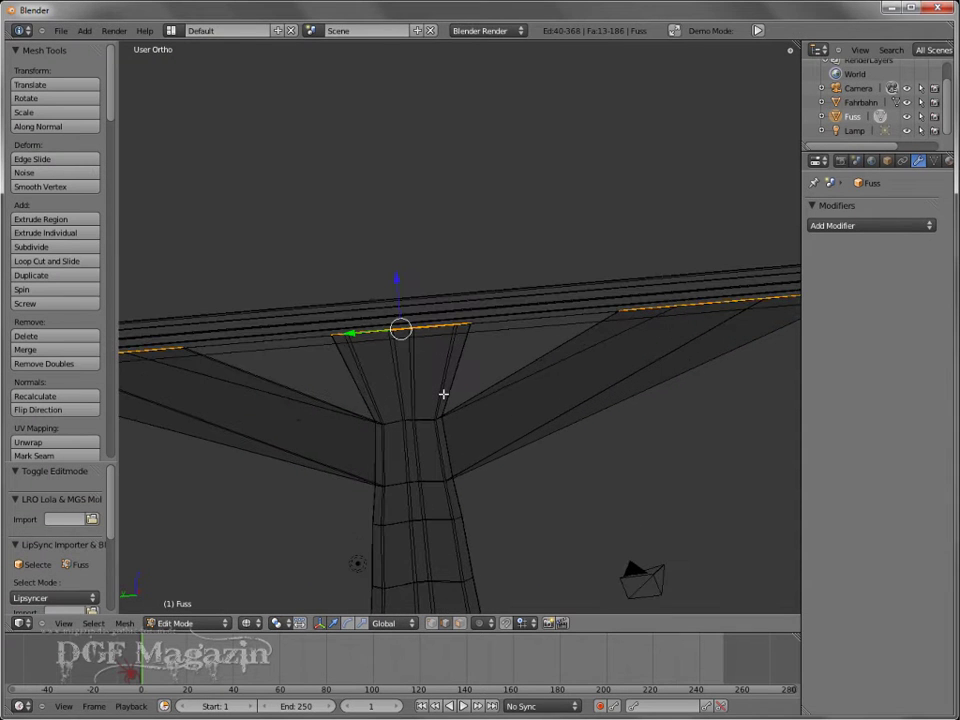
key(KP_3)
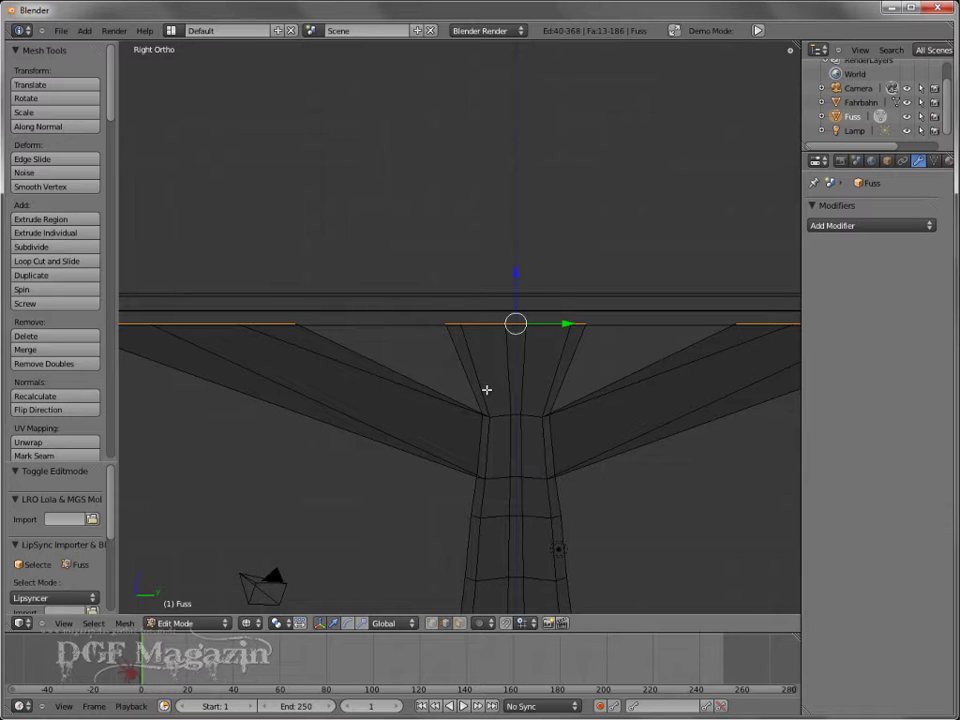
key(a)
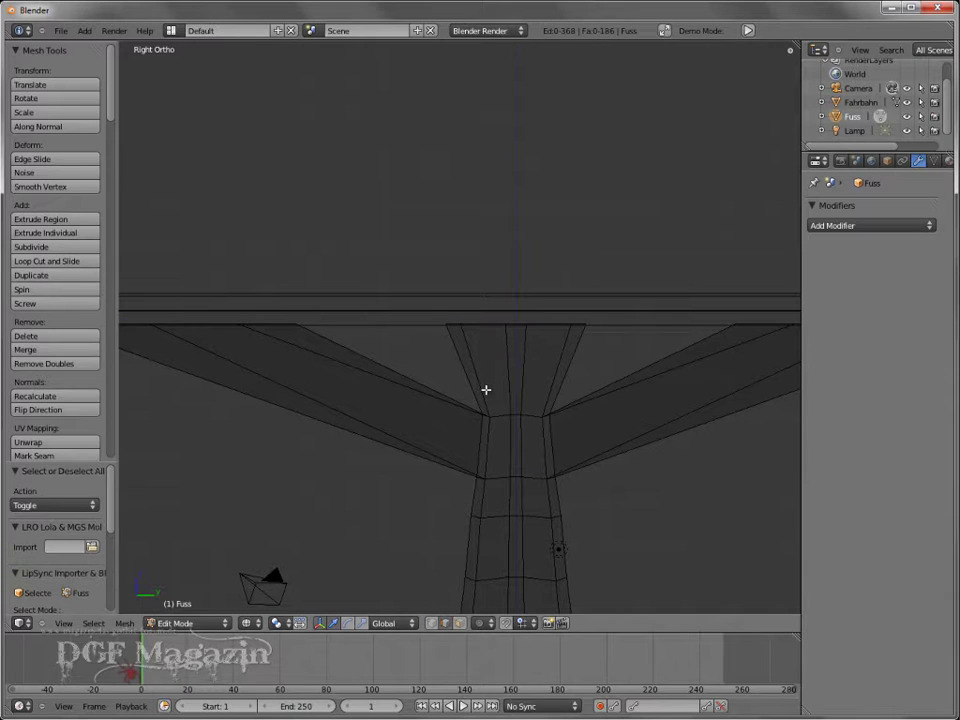
scroll(485, 389, up, 2)
scroll(510, 392, up, 2)
scroll(514, 394, up, 1)
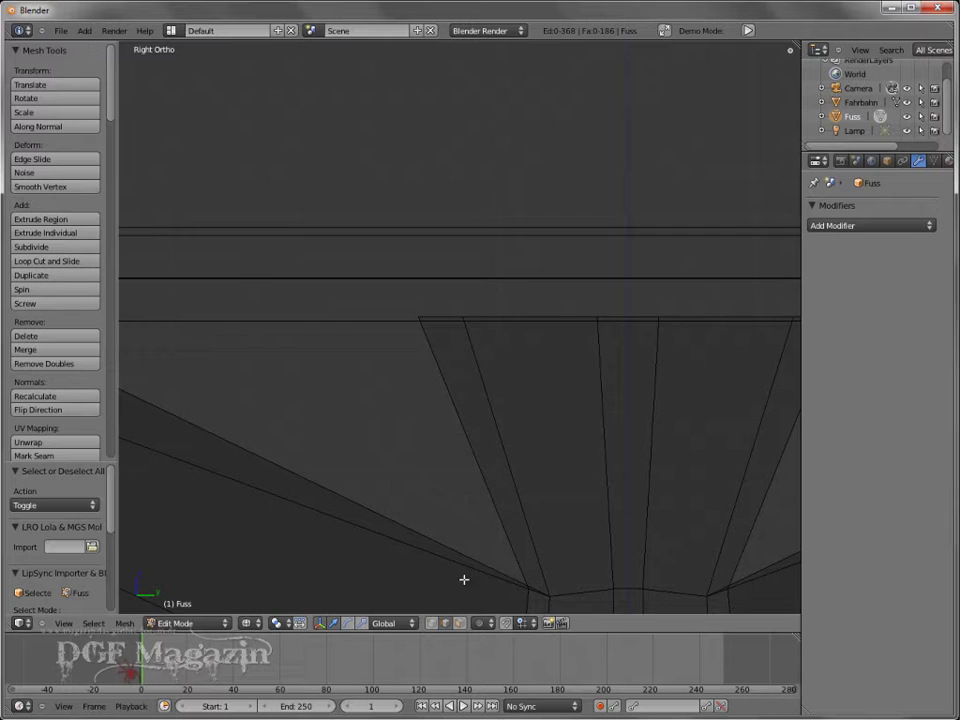
click(434, 627)
scroll(530, 419, down, 3)
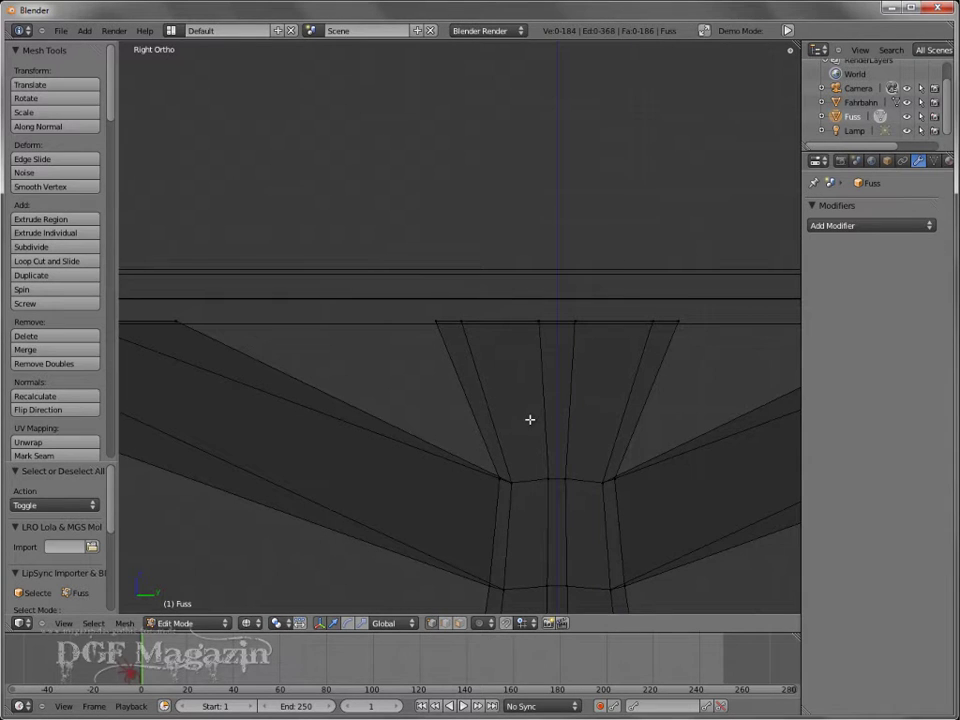
key(b)
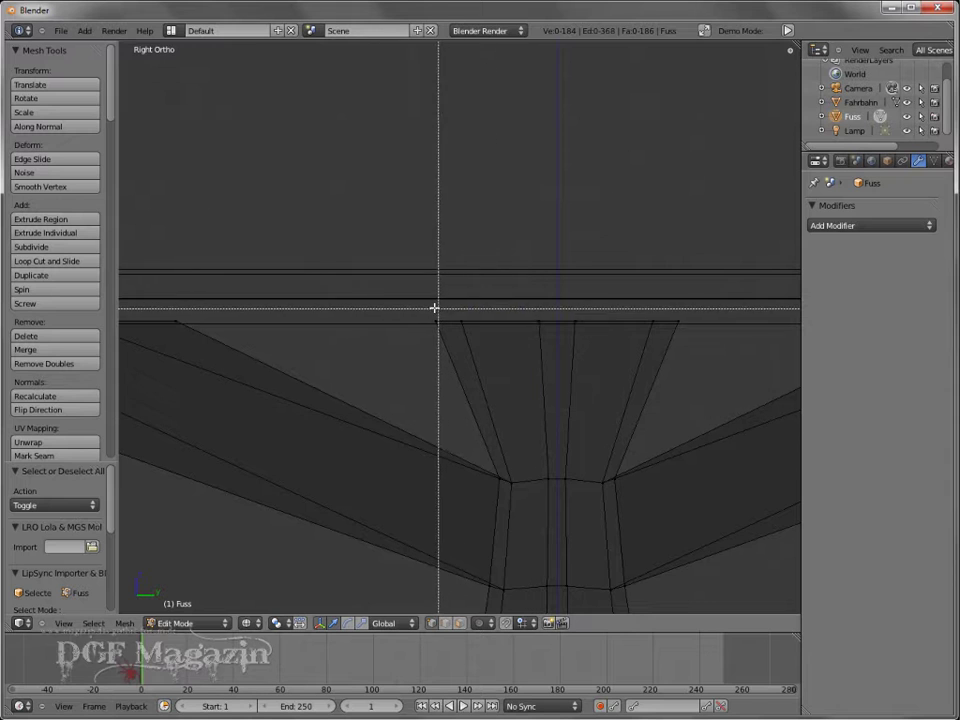
key(Escape)
key(b)
drag(429, 307, 722, 345)
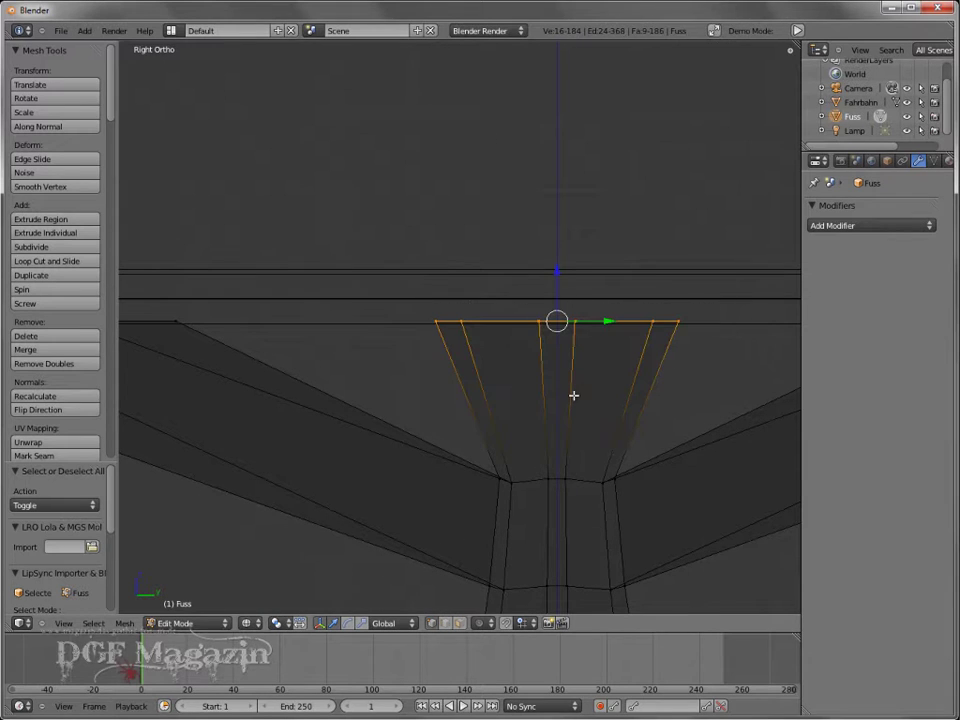
Step: Check the selection, then extrude the top ring in place without moving it
scroll(573, 394, down, 1)
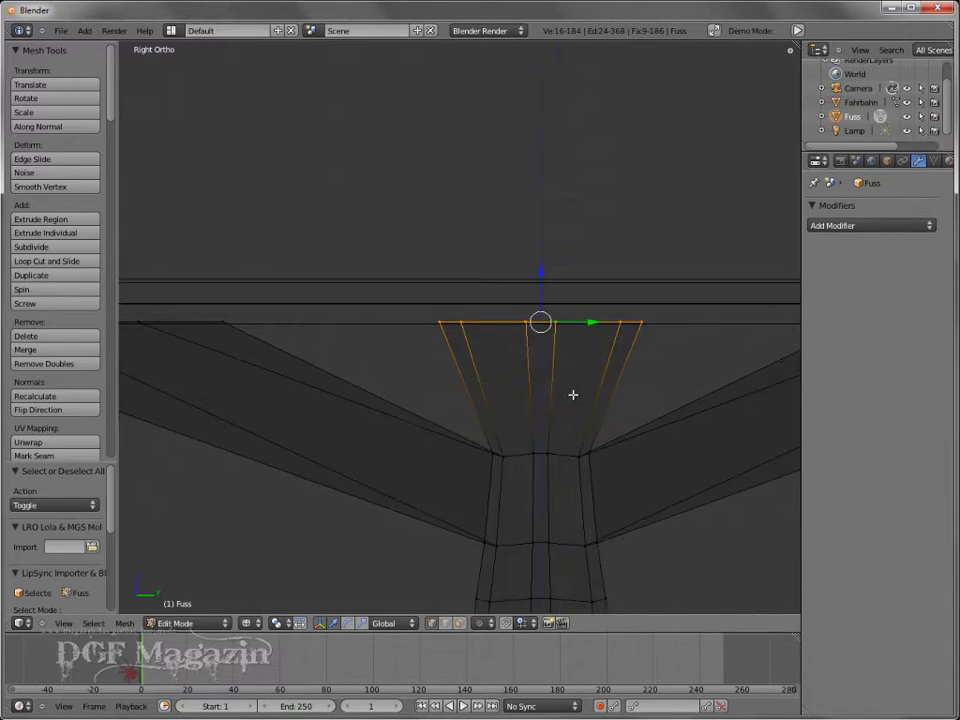
scroll(580, 390, down, 3)
mouse_move(589, 388)
middle_down()
mouse_move(475, 429)
mouse_move(421, 434)
middle_up()
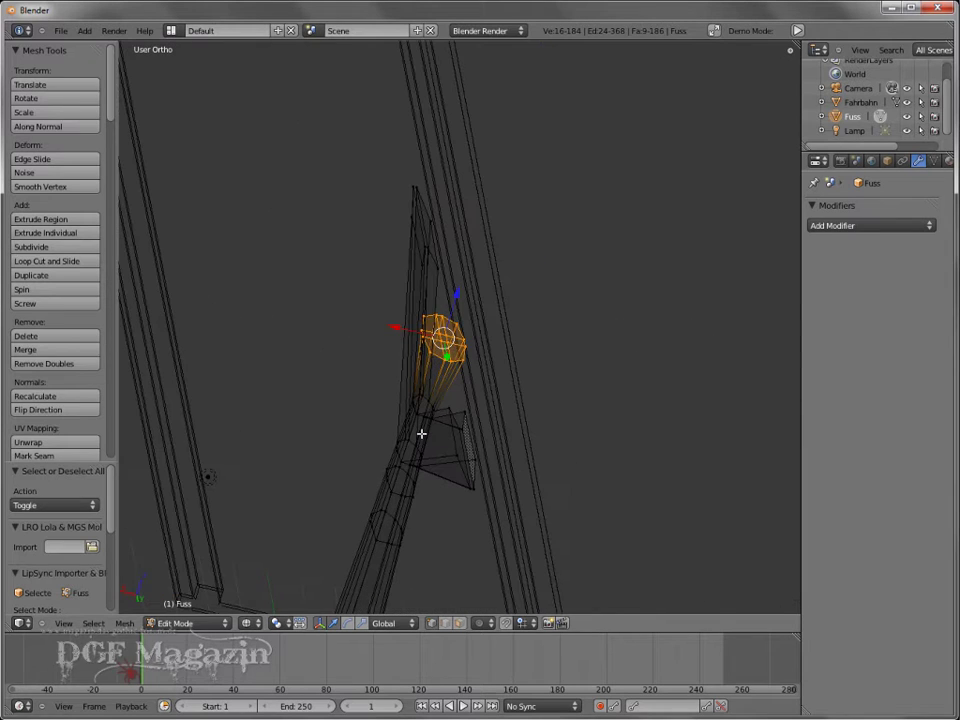
key(KP_3)
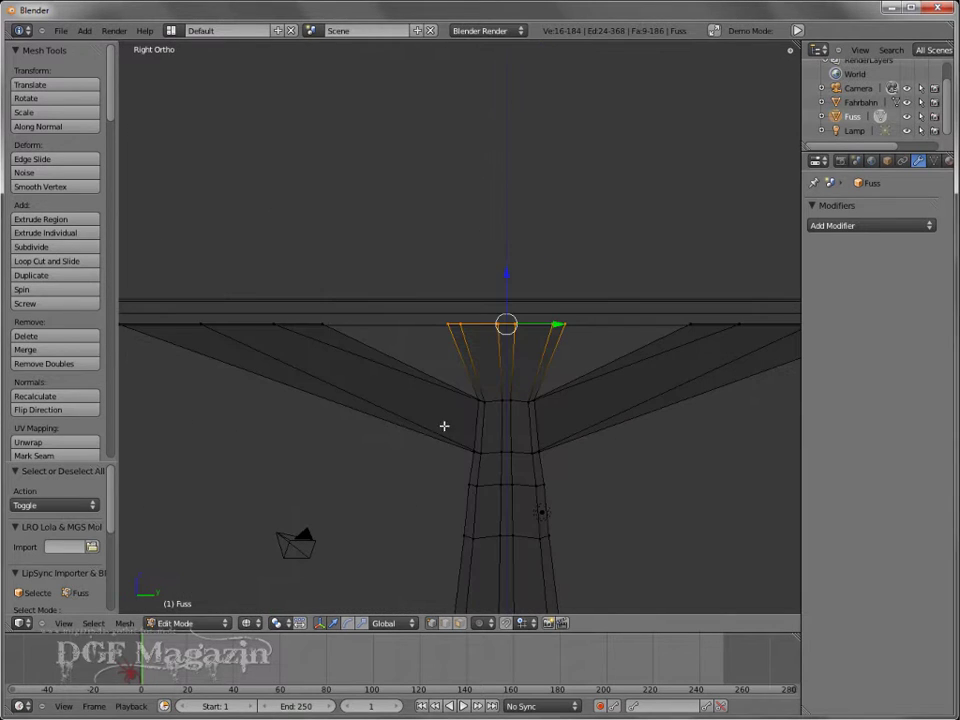
scroll(444, 426, up, 3)
scroll(508, 409, up, 2)
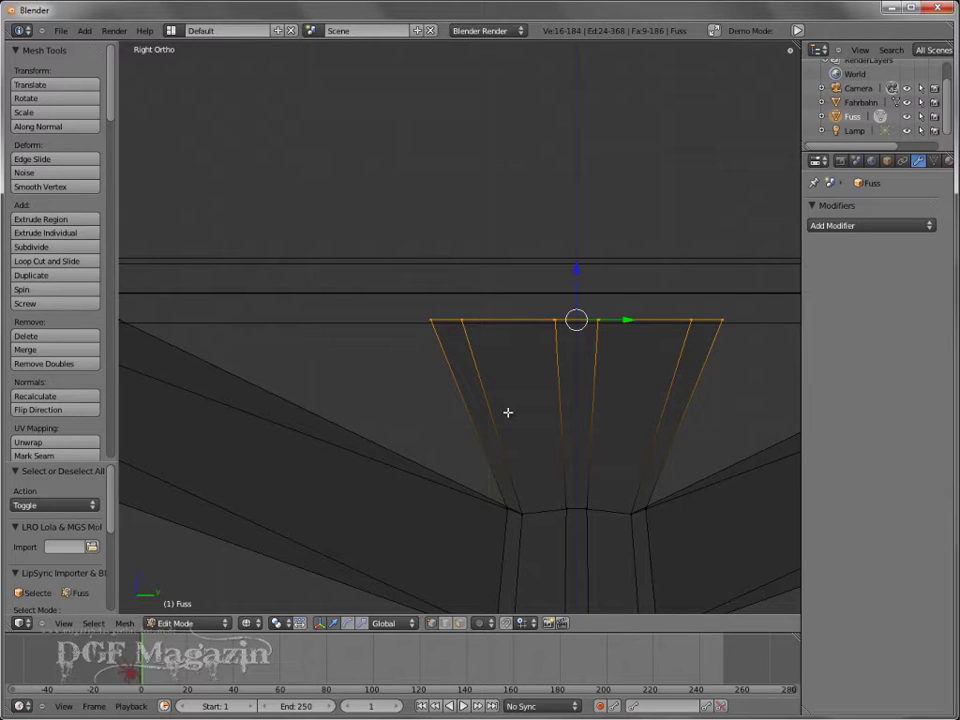
key(e)
right_click(508, 412)
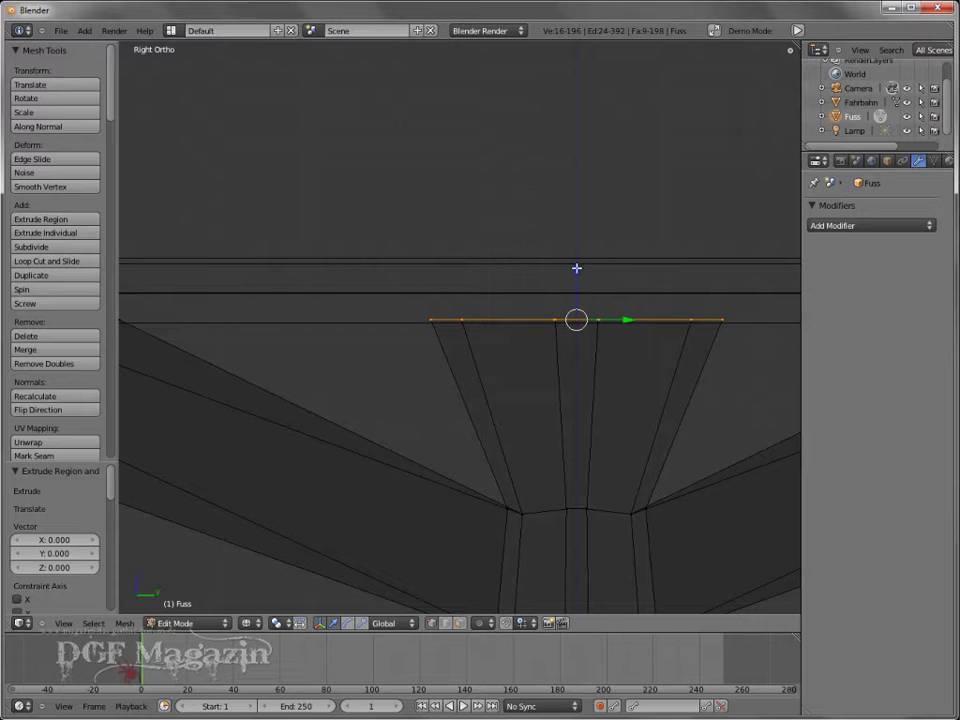
Step: Raise the extruded top ring 1.189 along Z and check it in solid shading
drag(576, 268, 576, 165)
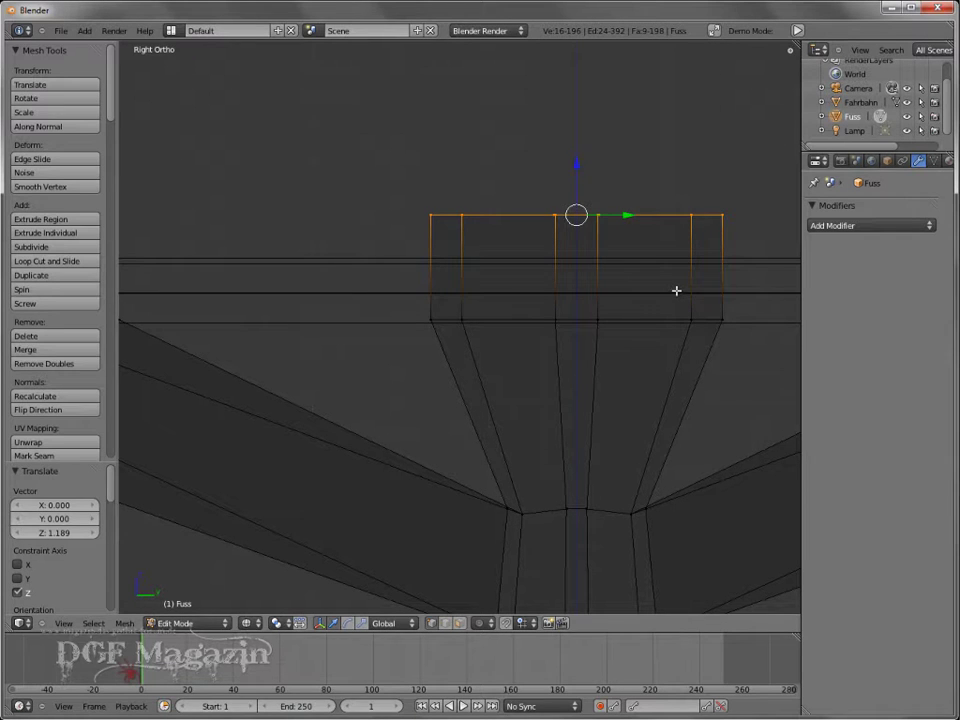
key(z)
scroll(676, 290, down, 3)
mouse_move(677, 287)
middle_down()
mouse_move(578, 317)
mouse_move(525, 319)
mouse_move(508, 313)
mouse_move(516, 296)
mouse_move(515, 313)
mouse_move(600, 330)
mouse_move(452, 493)
middle_up()
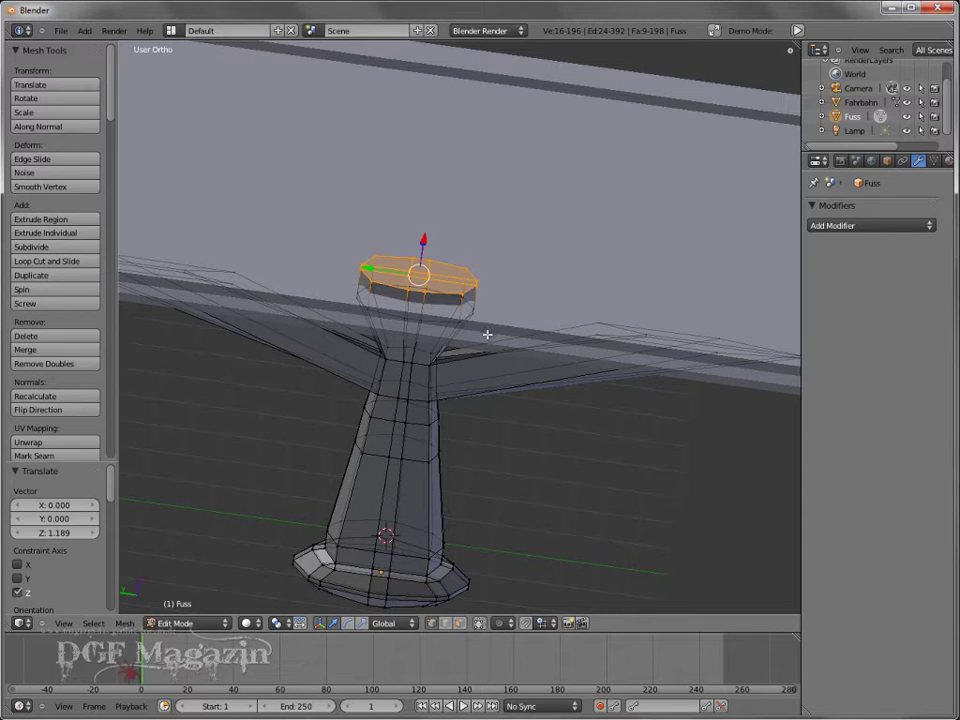
key(KP_3)
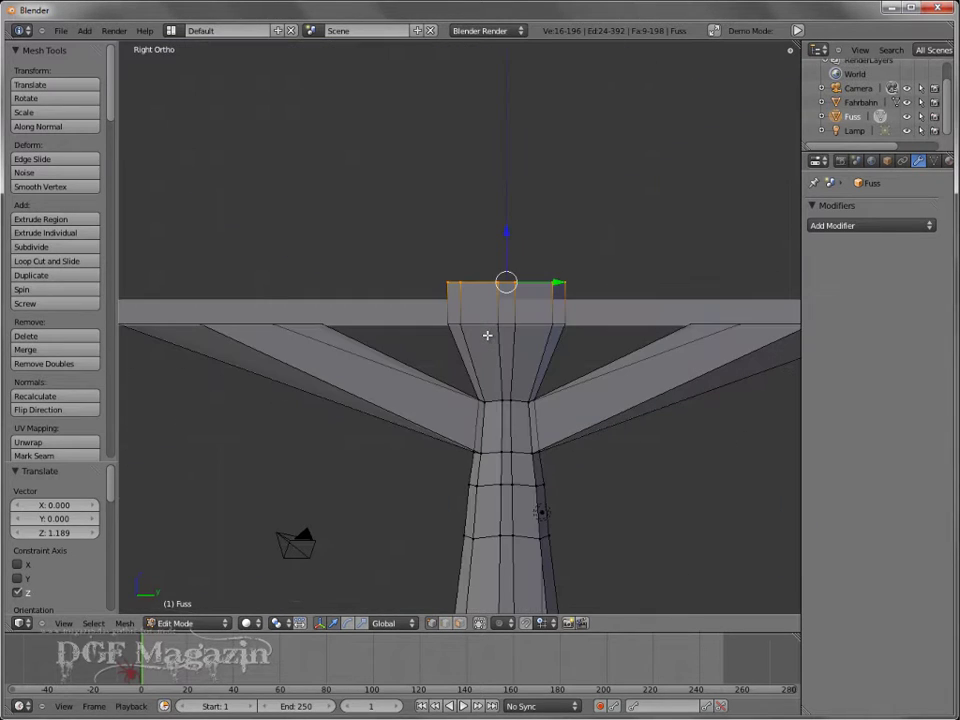
scroll(487, 335, down, 6)
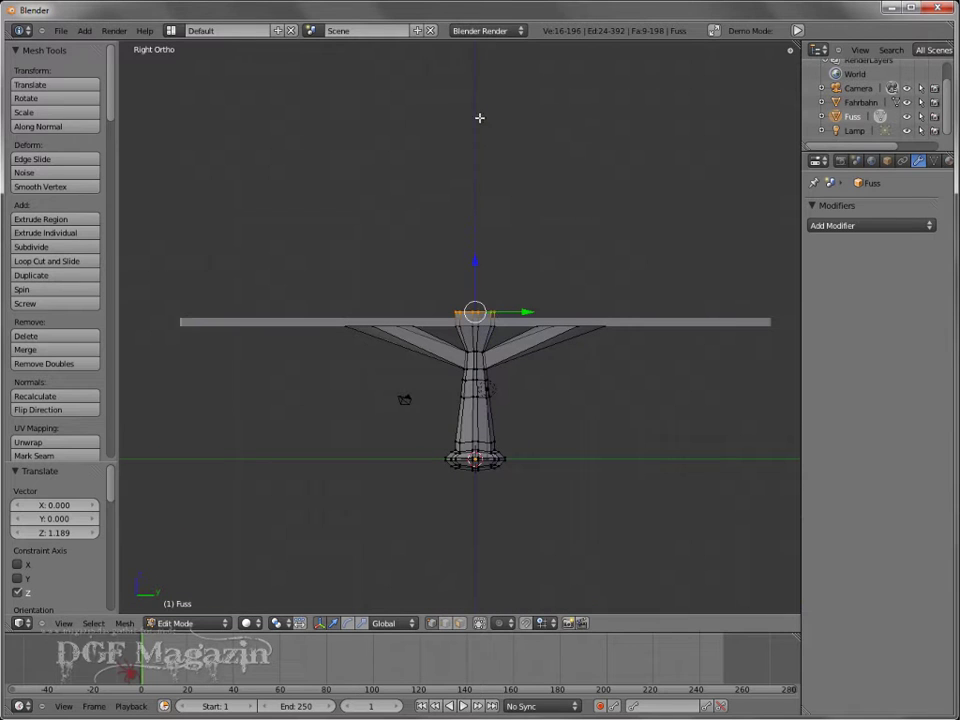
Step: Extrude the top ring again and pull it far upward into a tall column
key(e)
click(483, 301)
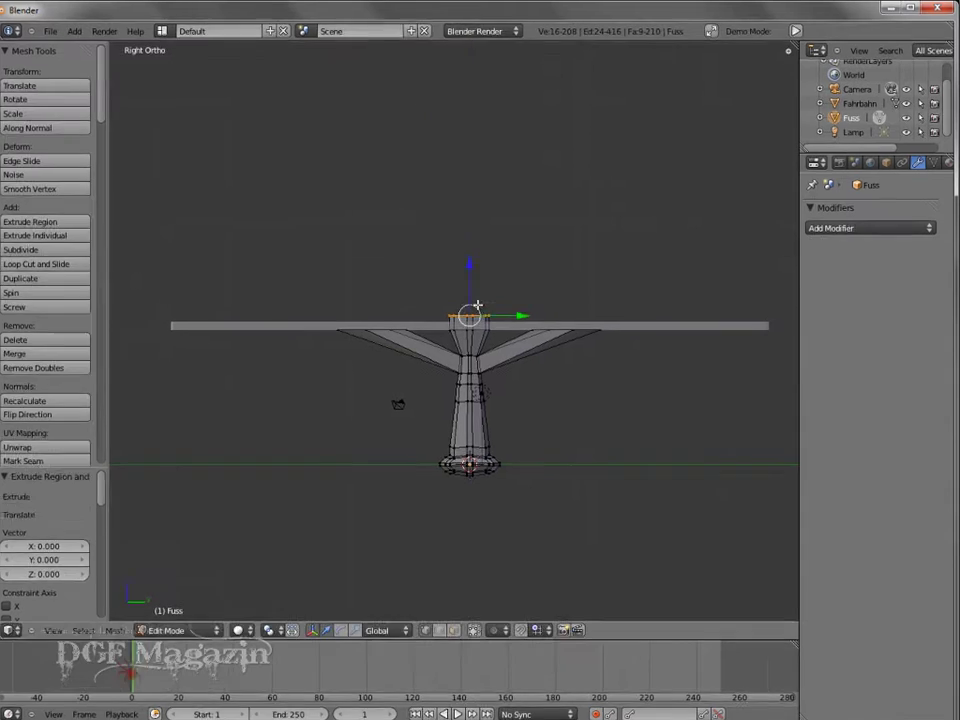
drag(476, 259, 477, 238)
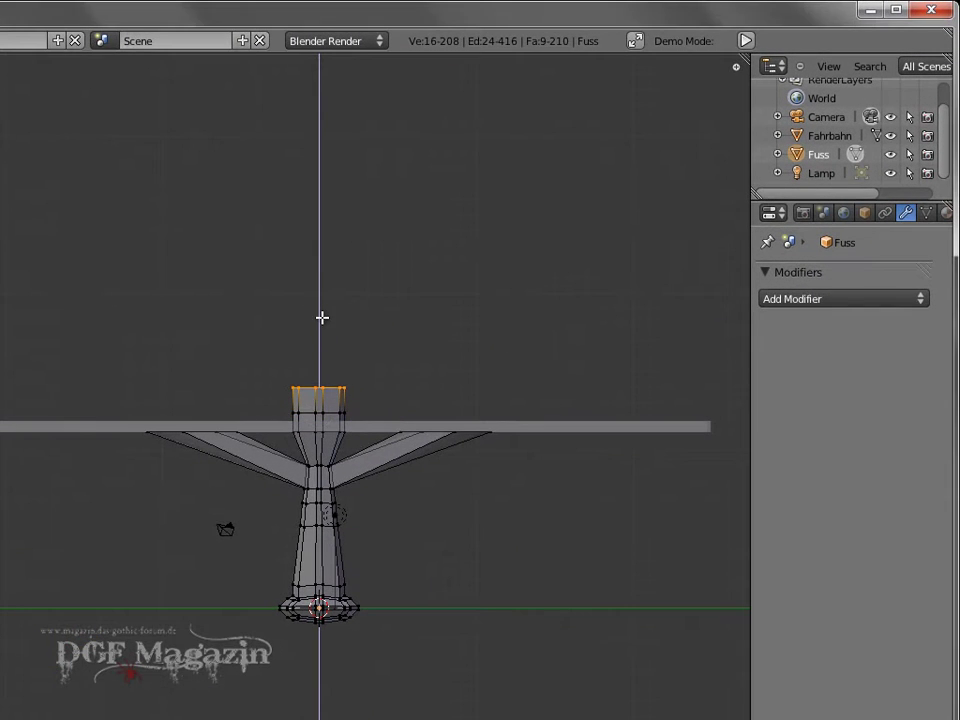
drag(322, 317, 324, 101)
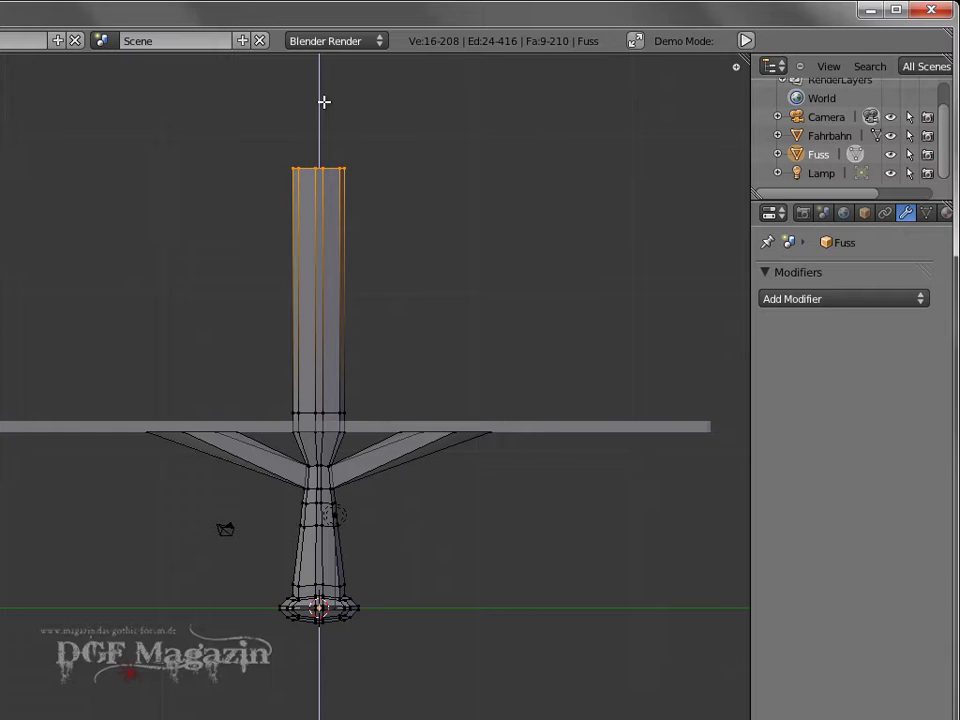
drag(324, 101, 324, 101)
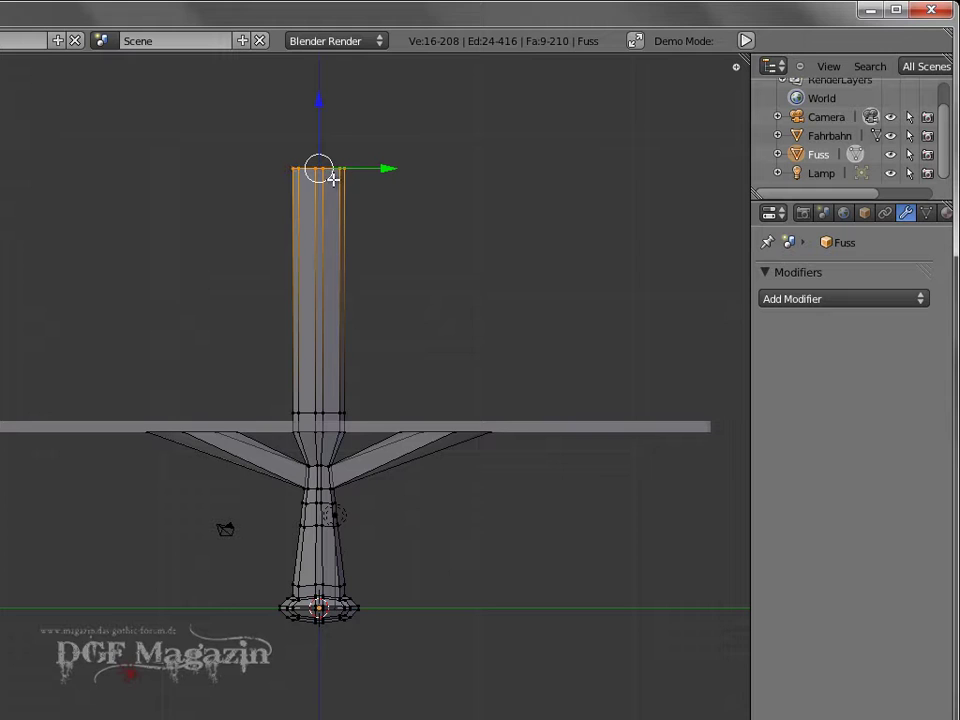
Step: Scale the column's top end to 0.683 and return to Object Mode
middle_drag(351, 279, 332, 456)
key(s)
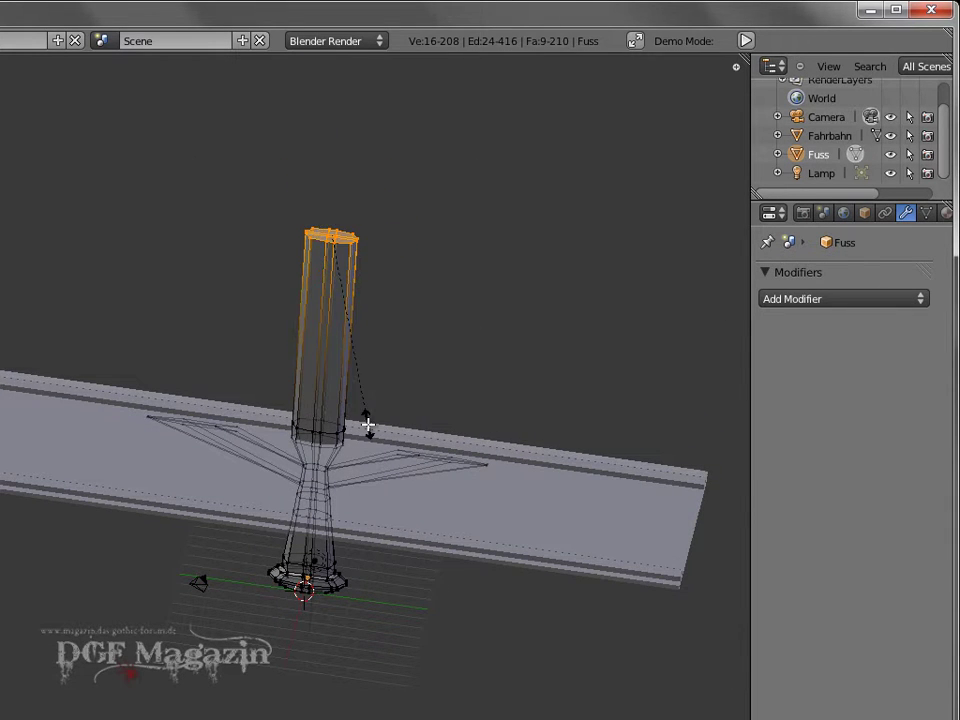
click(343, 366)
middle_drag(473, 349, 322, 361)
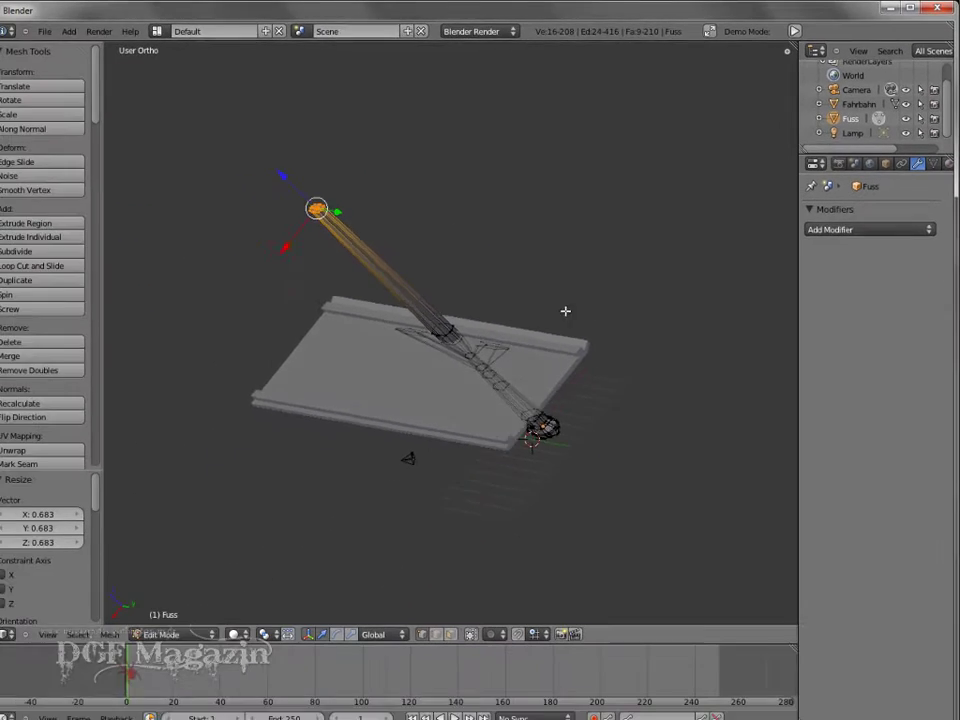
middle_drag(566, 311, 534, 314)
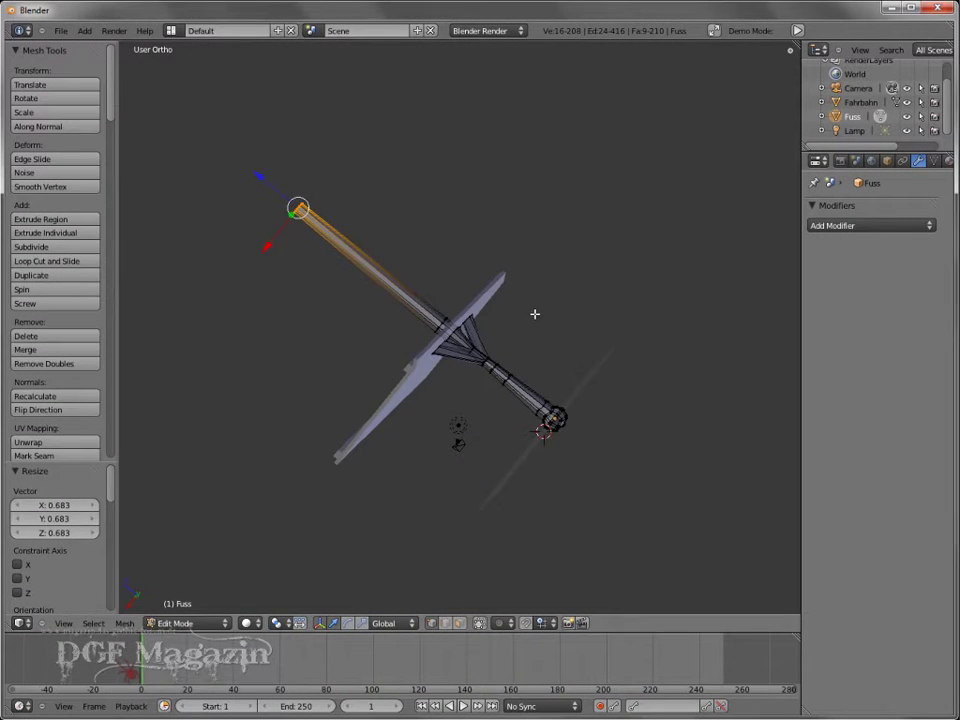
key(Tab)
mouse_move(471, 371)
middle_down()
mouse_move(553, 343)
mouse_move(617, 266)
mouse_move(549, 208)
mouse_move(626, 244)
mouse_move(578, 268)
mouse_move(561, 311)
mouse_move(606, 315)
mouse_move(535, 303)
middle_up()
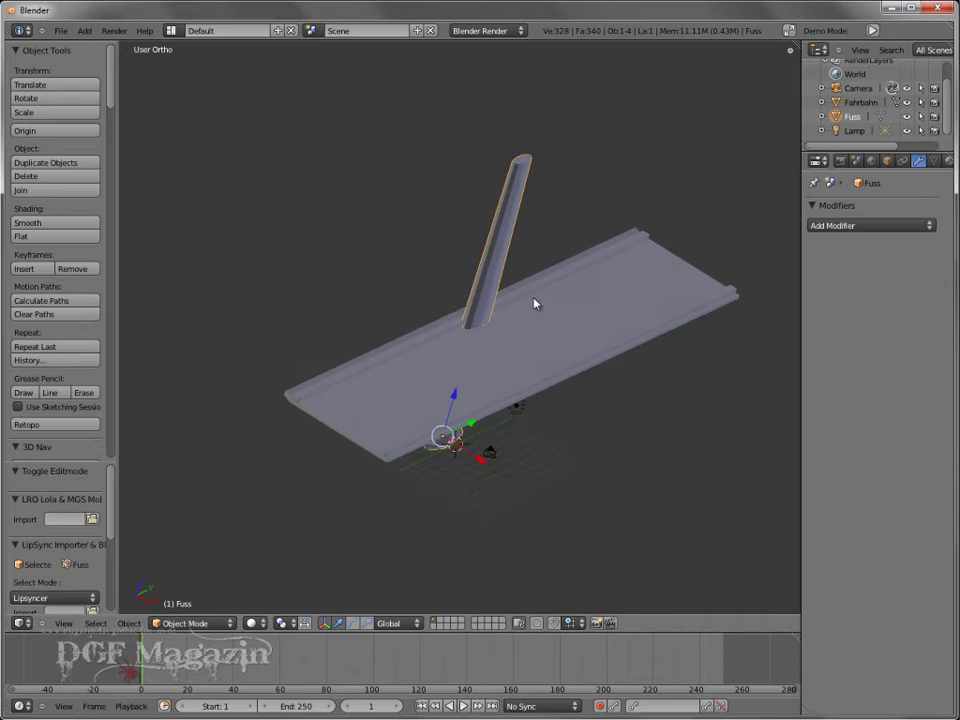
Step: From the front view, enter Edit Mode on the pillar and select its entire mesh
key(KP_1)
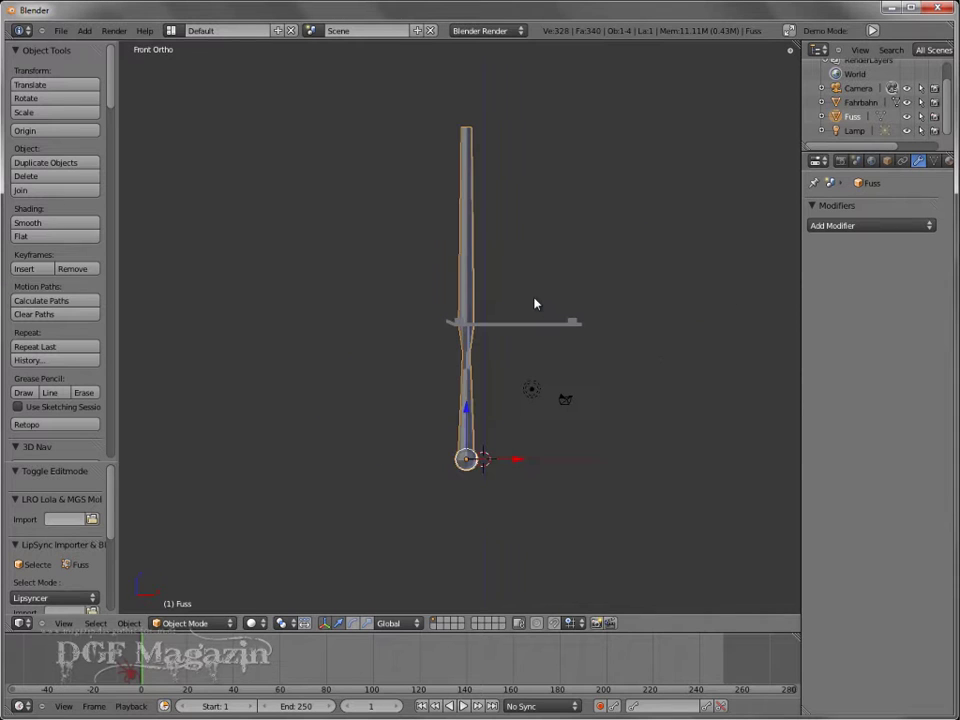
scroll(511, 374, up, 1)
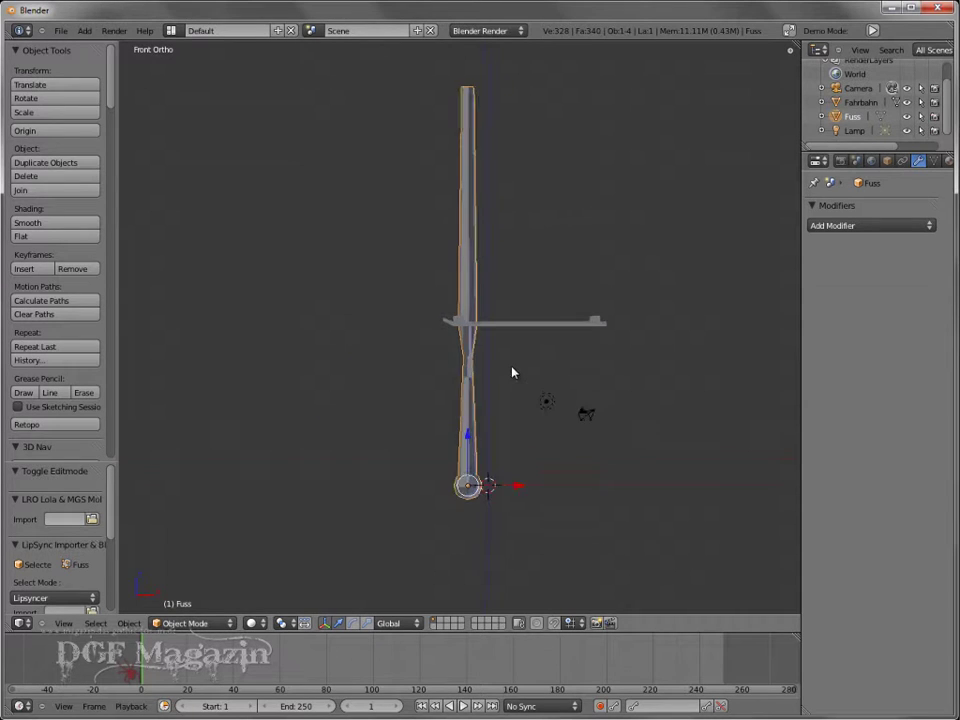
scroll(511, 374, up, 2)
scroll(511, 374, up, 2)
scroll(511, 374, up, 1)
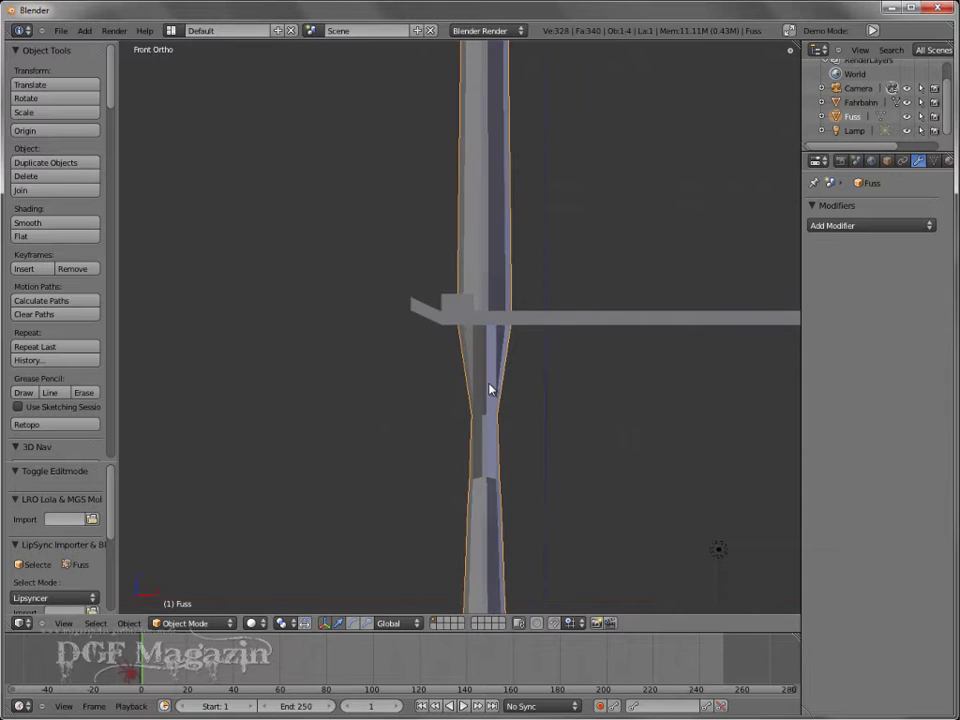
scroll(488, 400, down, 1)
scroll(484, 440, down, 3)
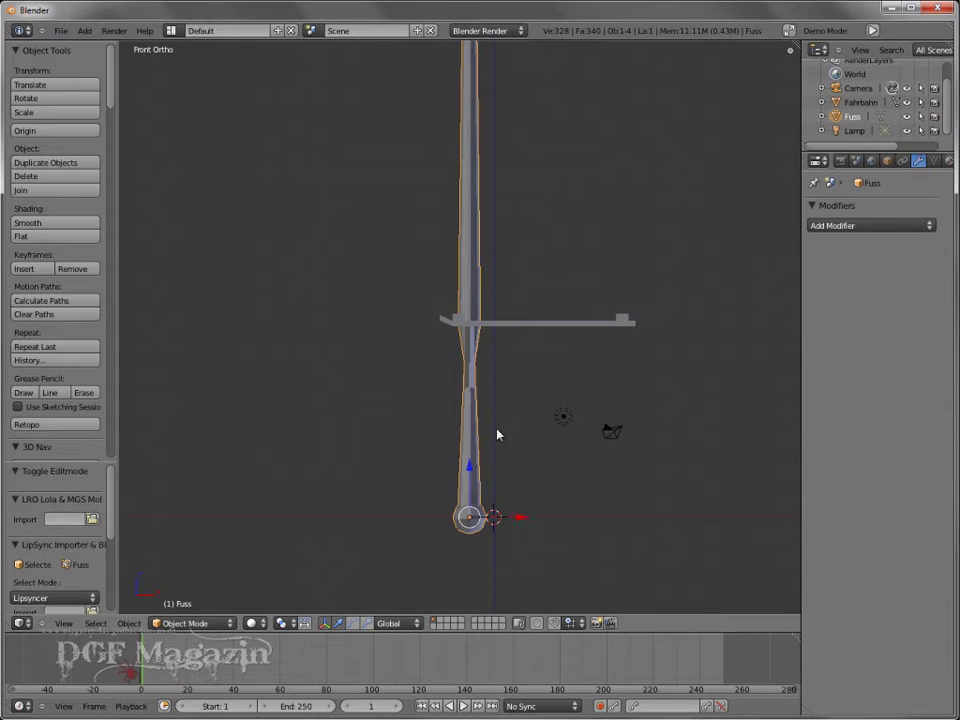
key(Tab)
scroll(497, 424, up, 3)
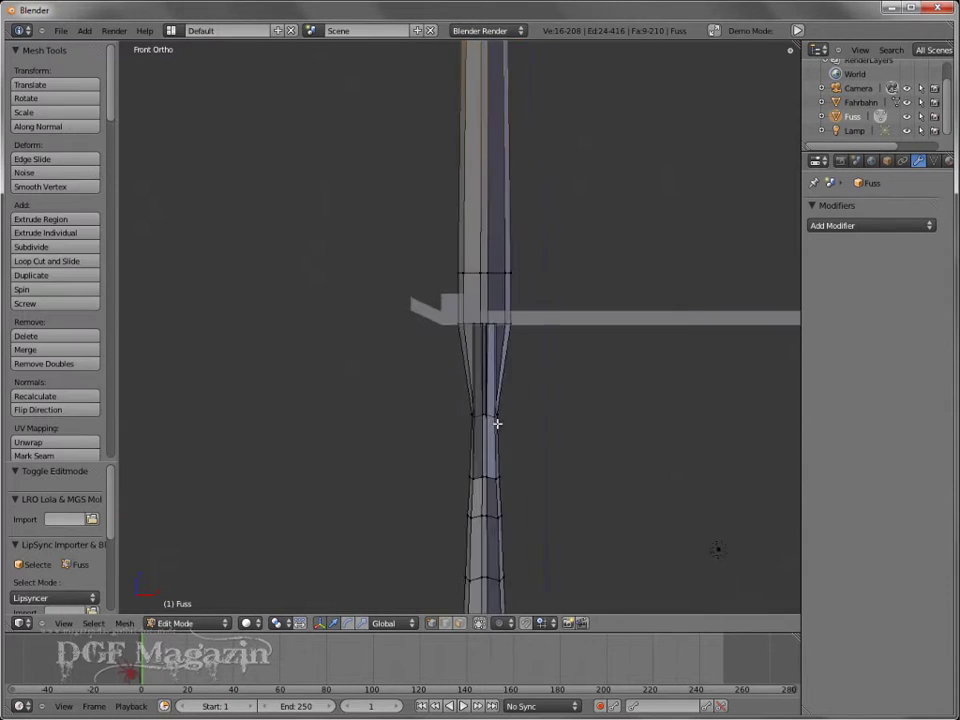
key(a)
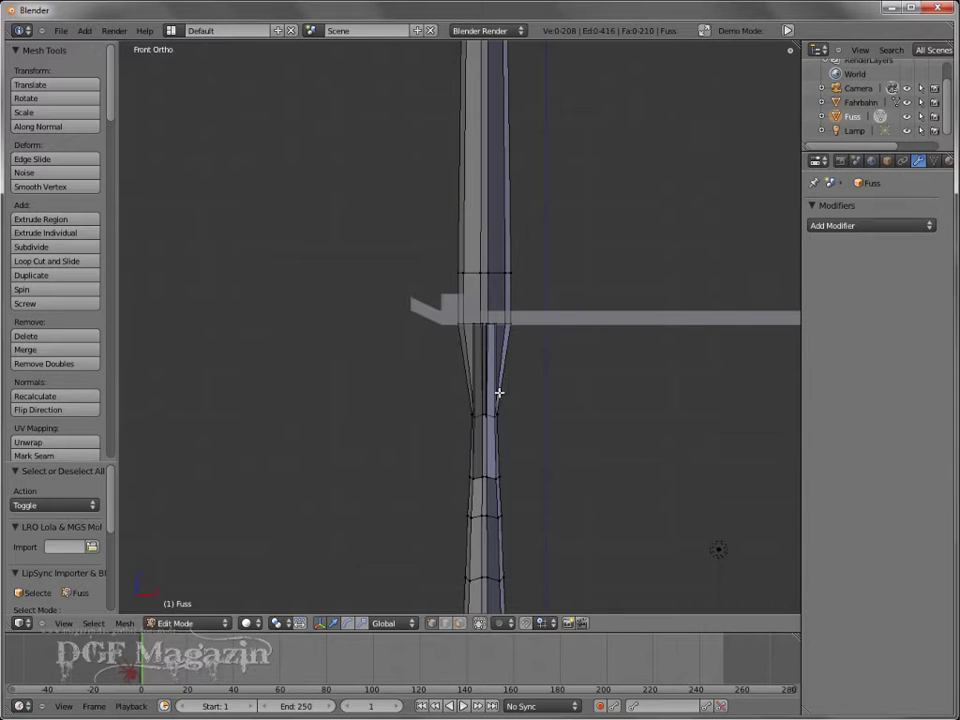
key(a)
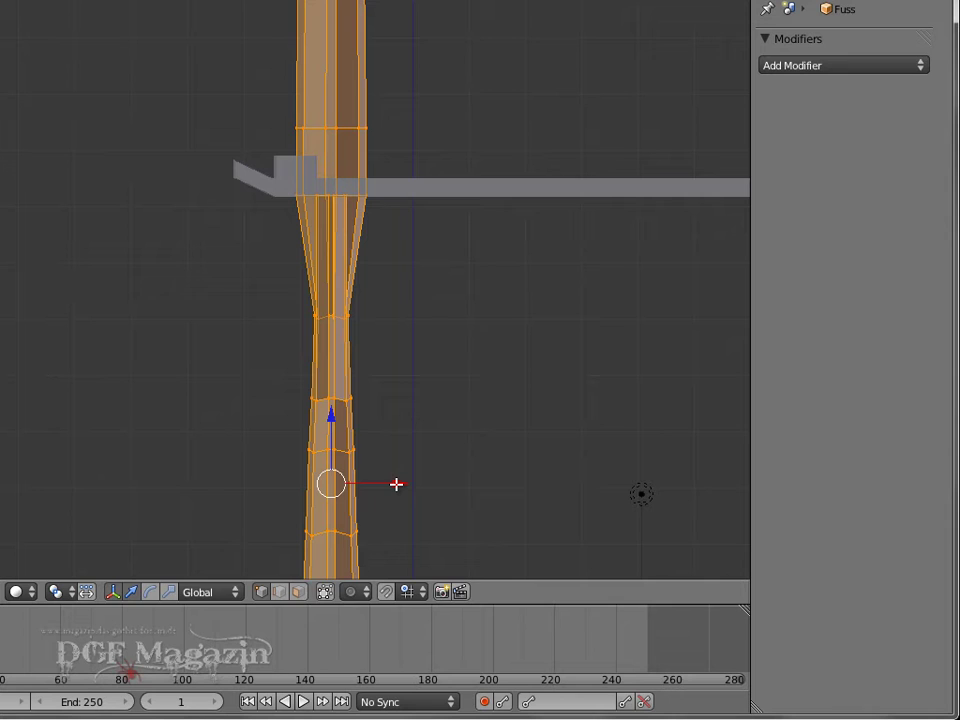
Step: Move the pillar mesh along X by about 0.017
key(g)
key(x)
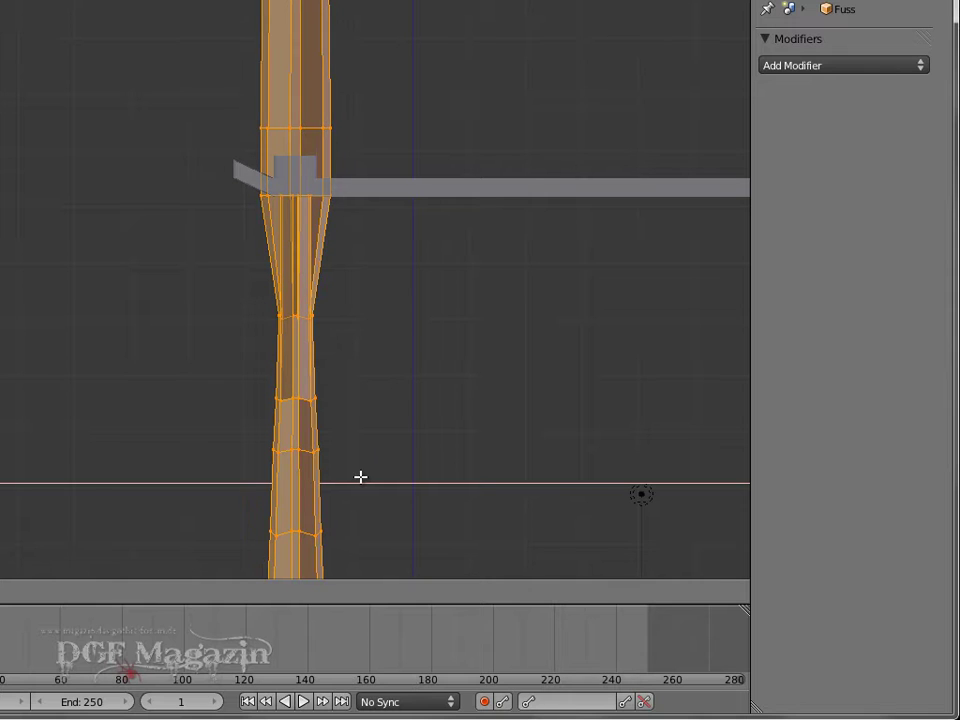
click(360, 477)
key(g)
key(x)
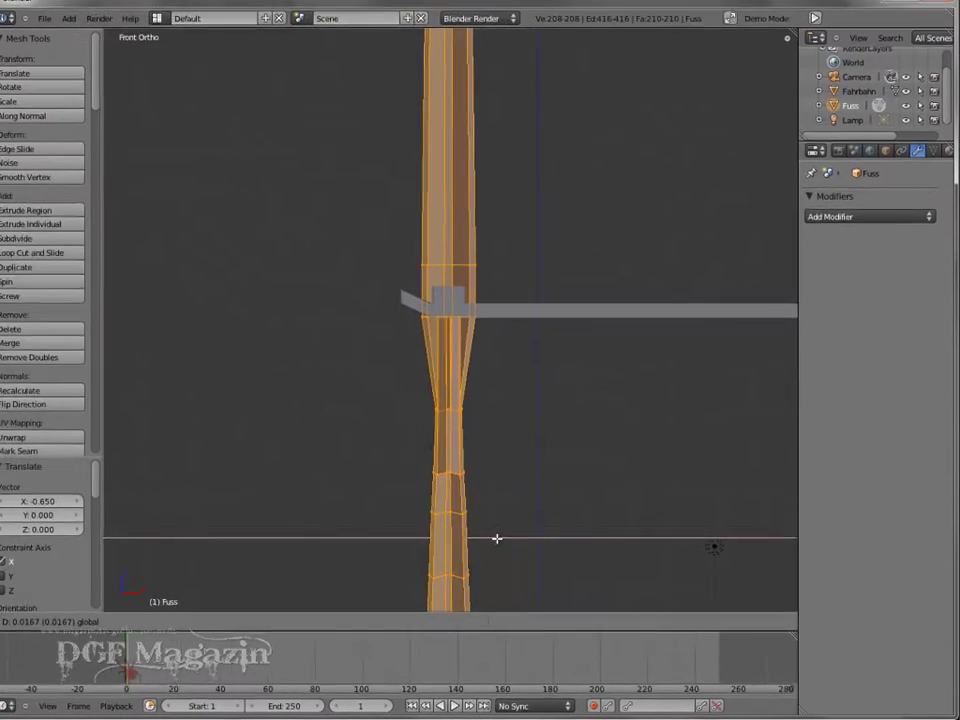
click(497, 538)
scroll(481, 320, up, 5)
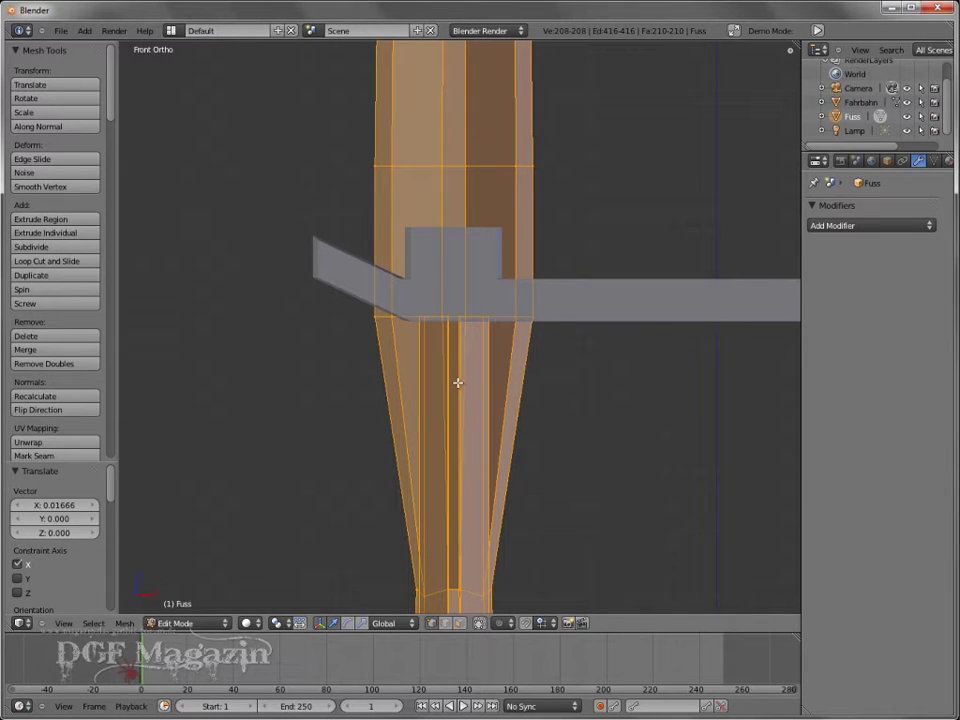
Step: Deselect all and orbit from the left side to the pillar's flared joint
key(a)
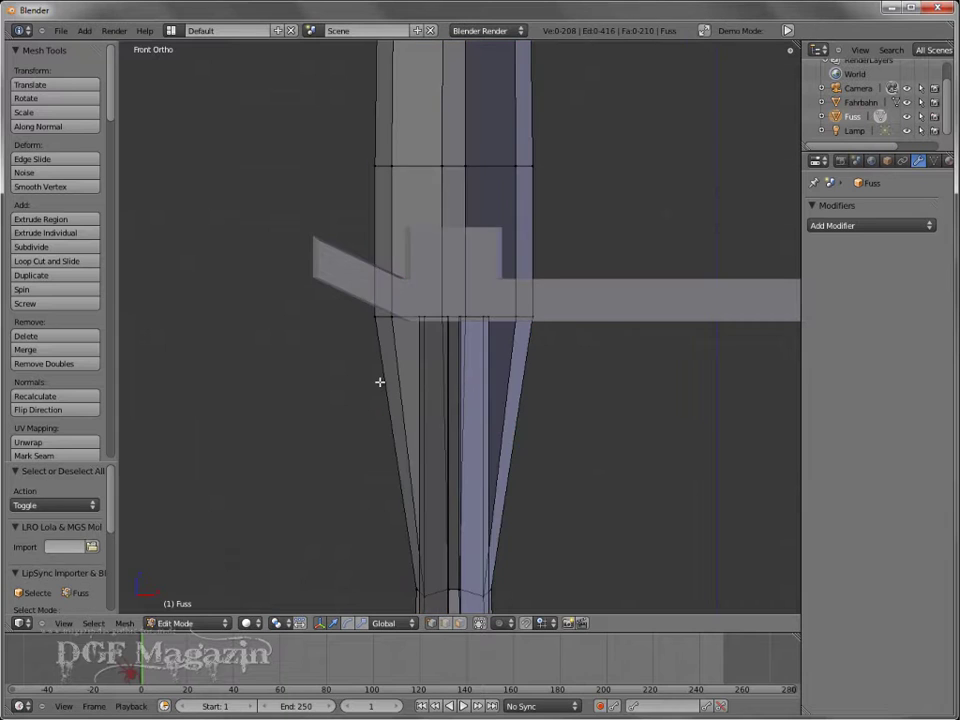
middle_drag(379, 381, 472, 380)
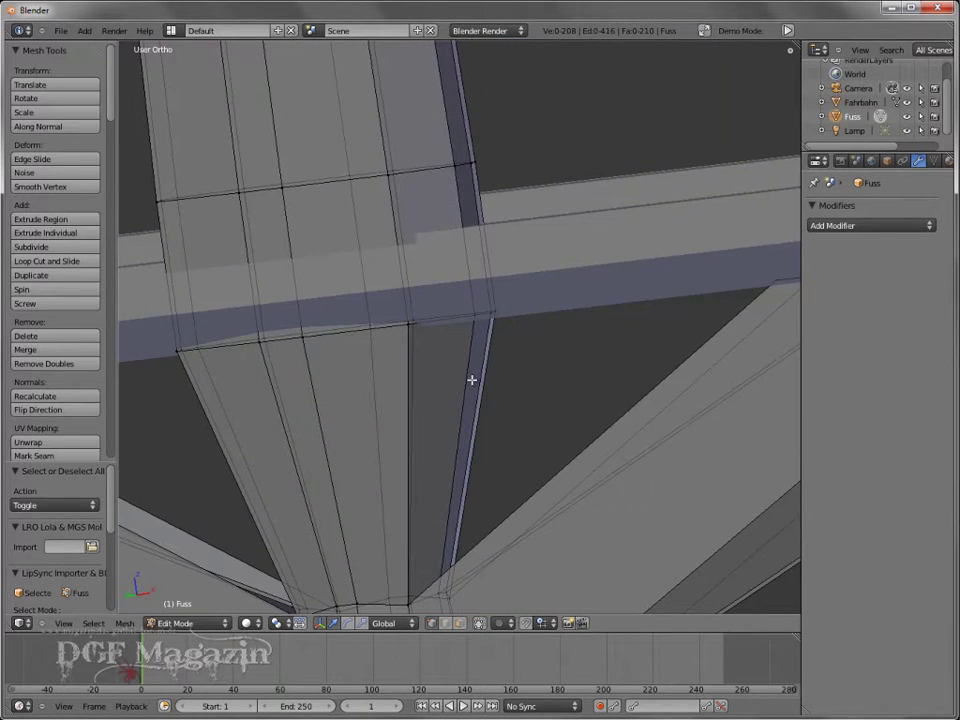
key(KP_3)
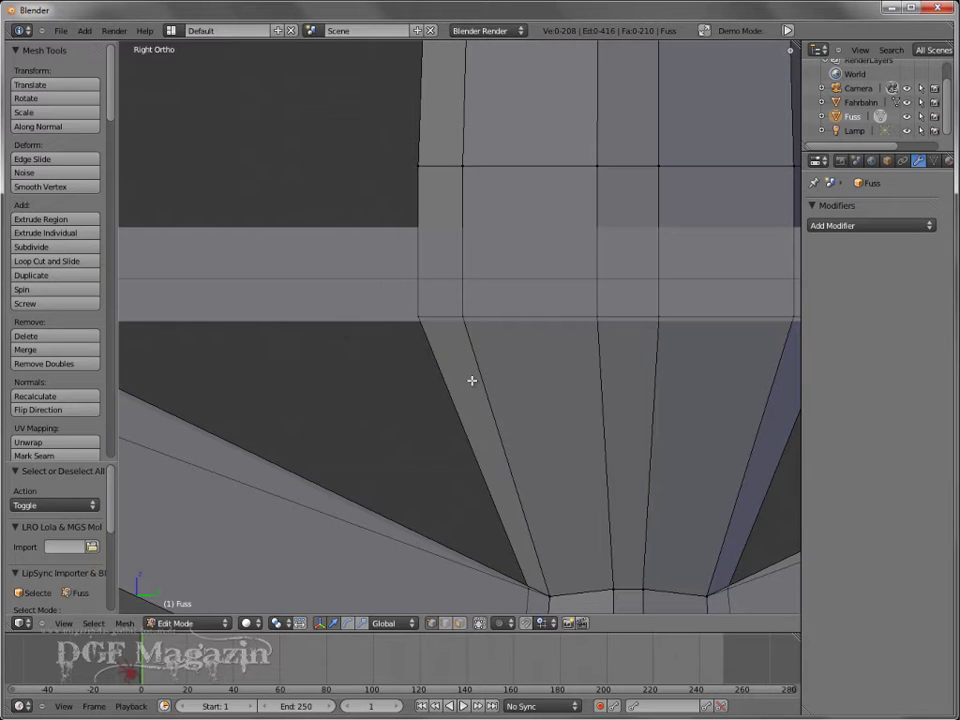
key(ctrl+KP_3)
scroll(455, 374, down, 4)
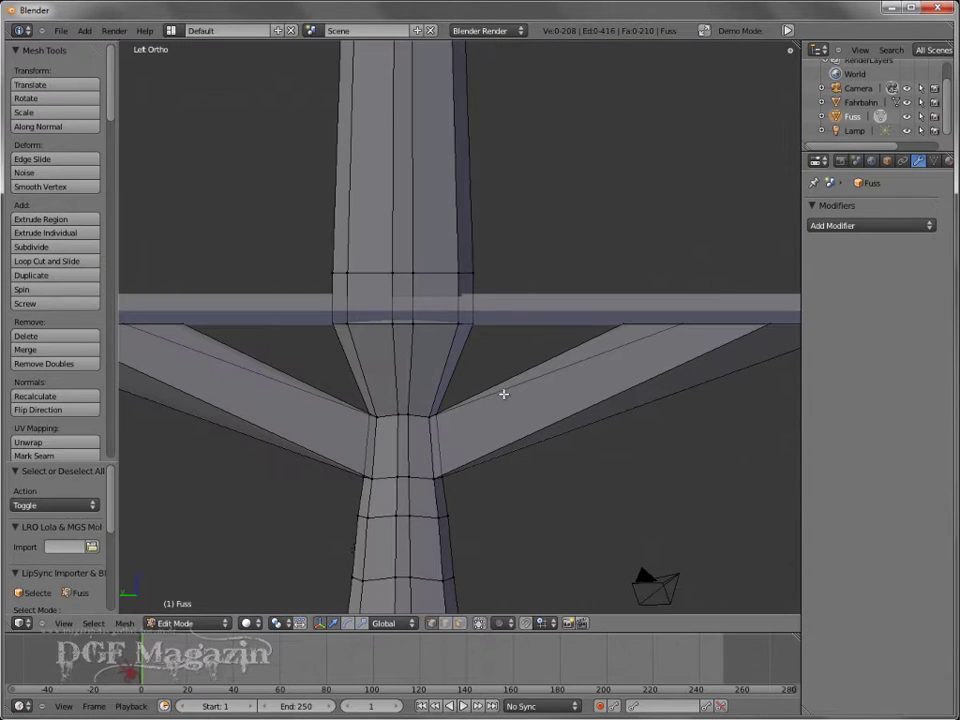
mouse_move(503, 394)
middle_down()
mouse_move(405, 388)
mouse_move(480, 390)
middle_up()
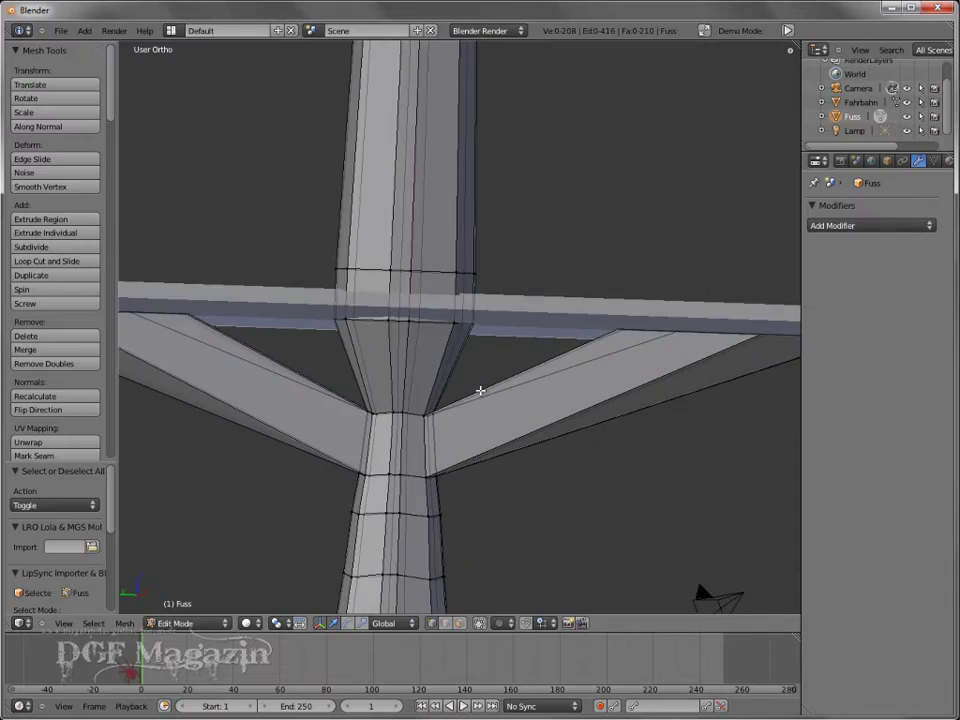
scroll(363, 358, up, 3)
scroll(355, 365, up, 1)
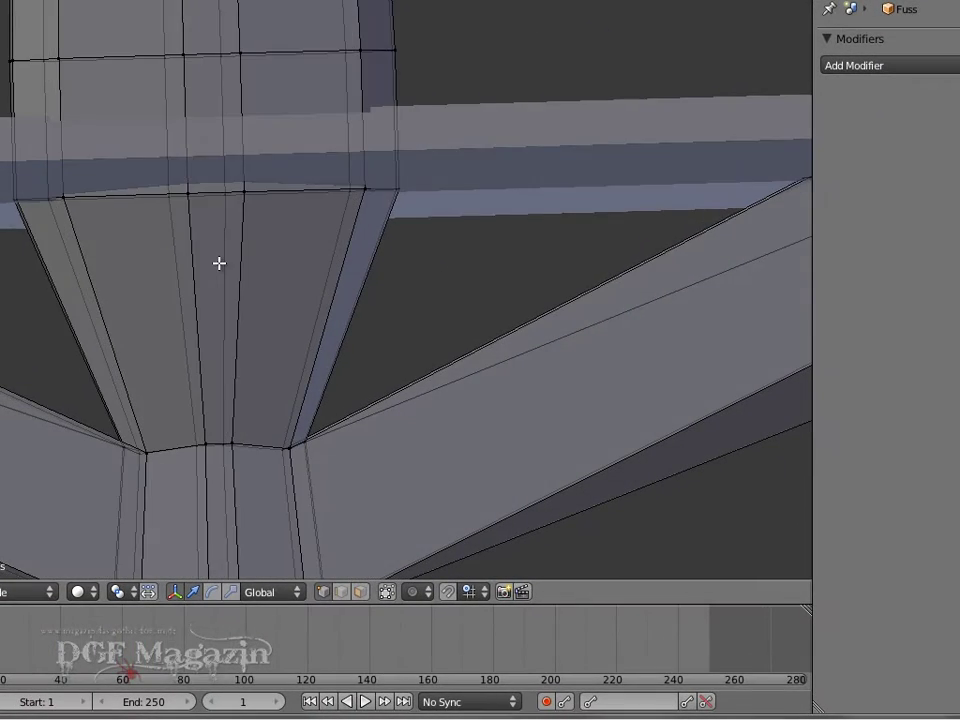
Step: Turn off 'Limit selection to visible' and box-select the flare's top vertices
click(388, 597)
middle_drag(201, 375, 195, 355)
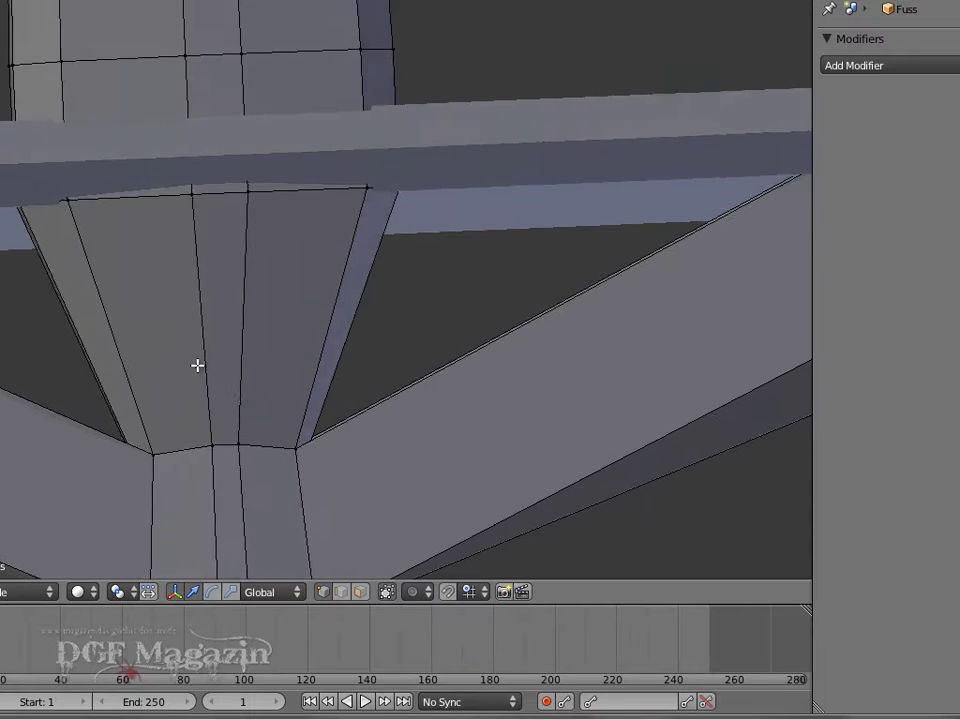
key(b)
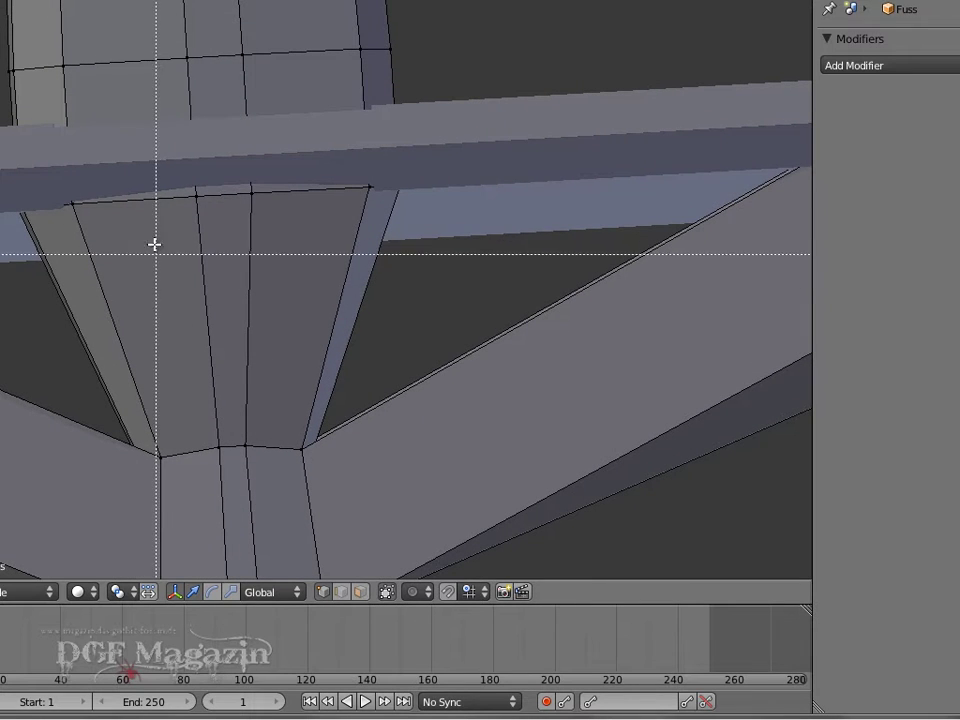
drag(61, 189, 355, 233)
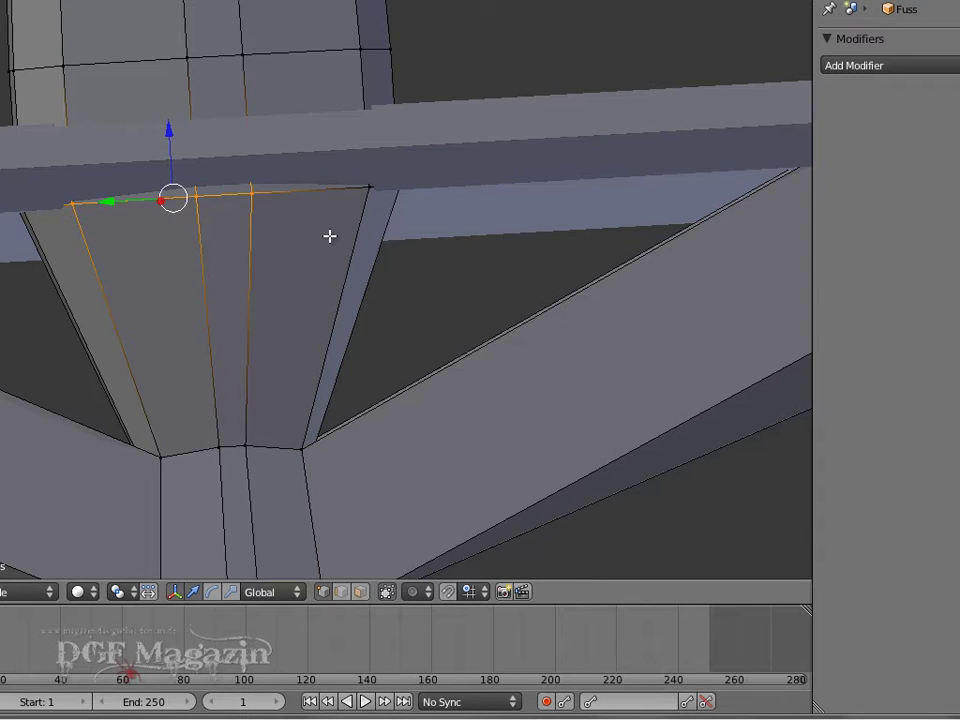
Step: Add the rightmost top vertex, raise the flare's top edge 0.159 along Z, then deselect
shift+click(370, 188)
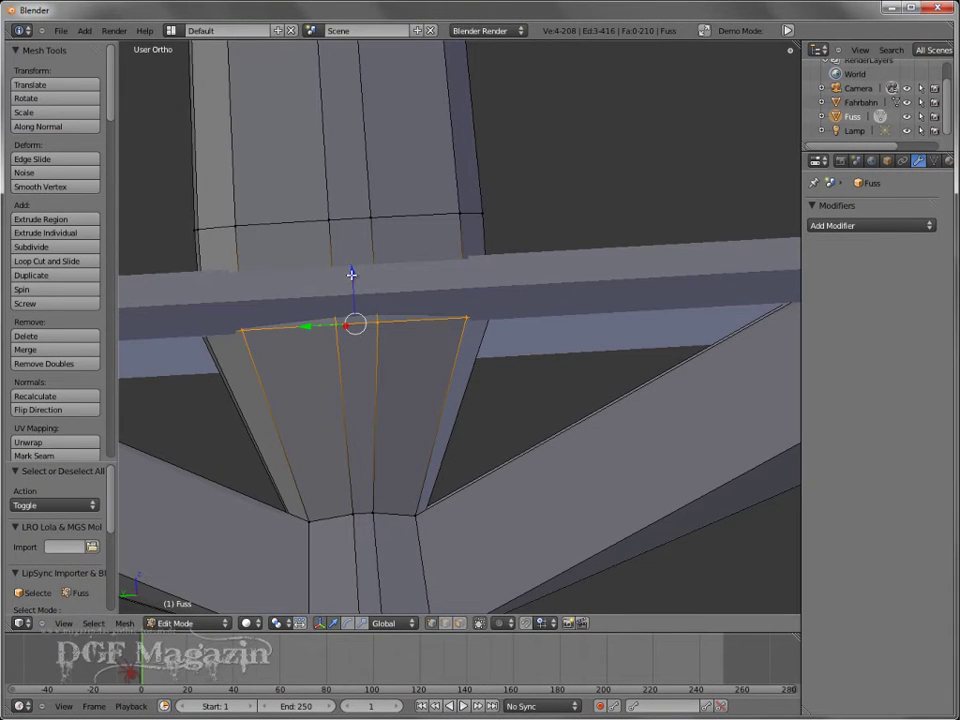
drag(352, 274, 352, 264)
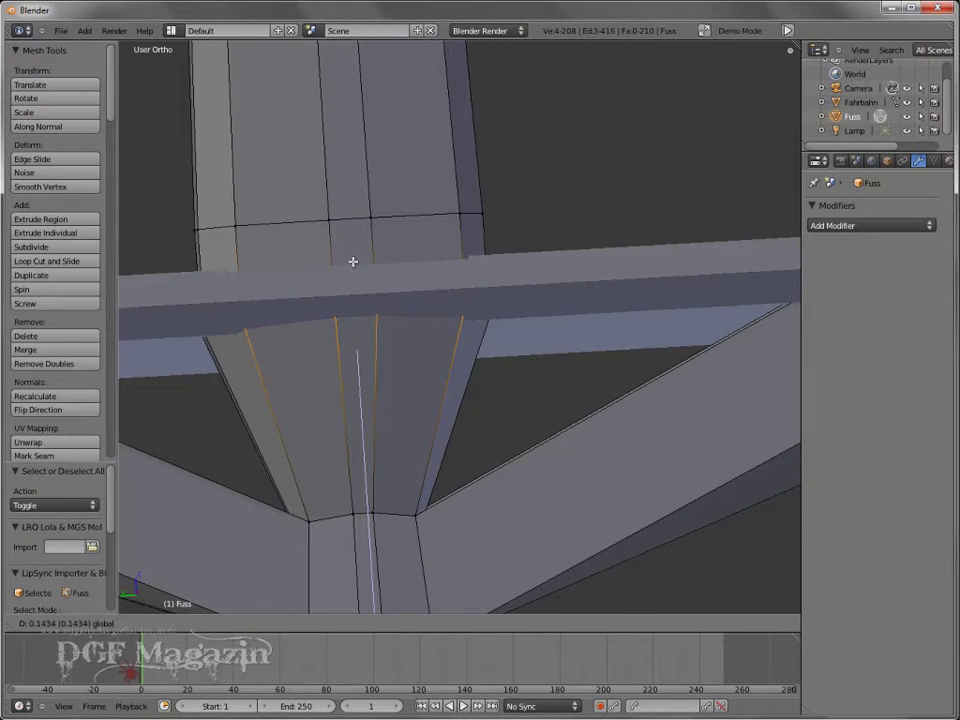
click(354, 261)
middle_drag(484, 321, 311, 339)
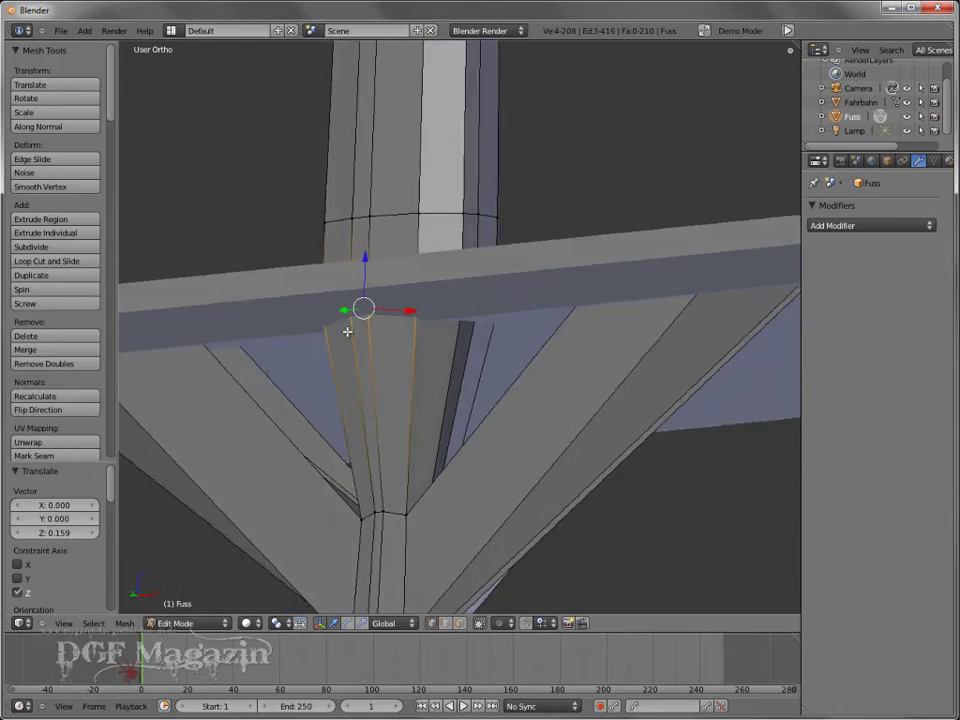
mouse_move(436, 316)
middle_down()
mouse_move(456, 347)
mouse_move(424, 349)
mouse_move(503, 363)
middle_up()
scroll(470, 358, down, 3)
scroll(489, 360, down, 2)
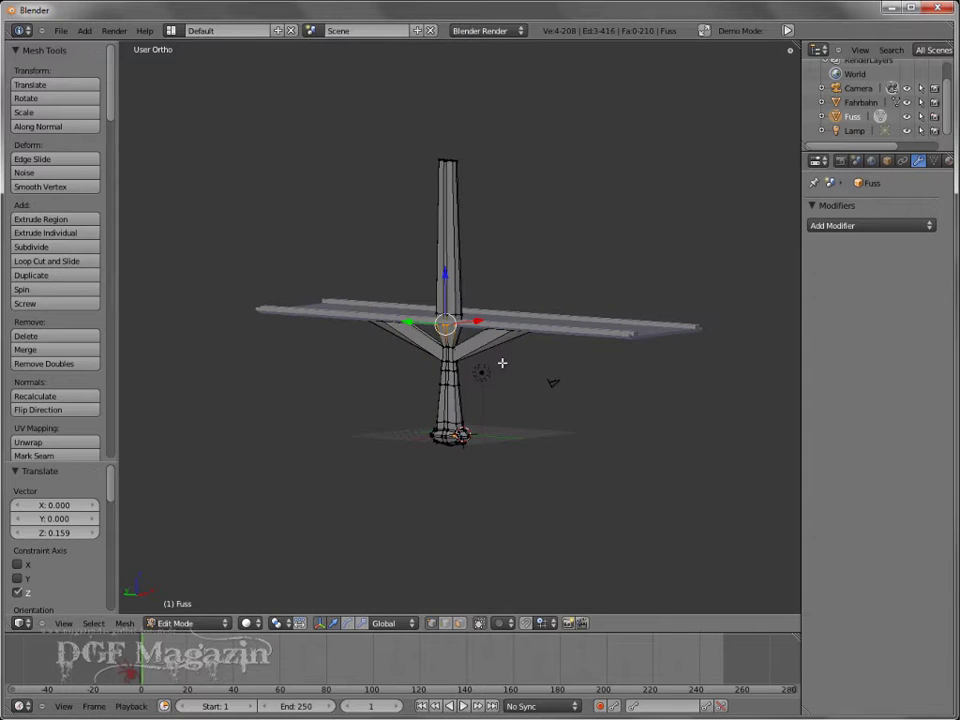
key(a)
scroll(410, 358, up, 4)
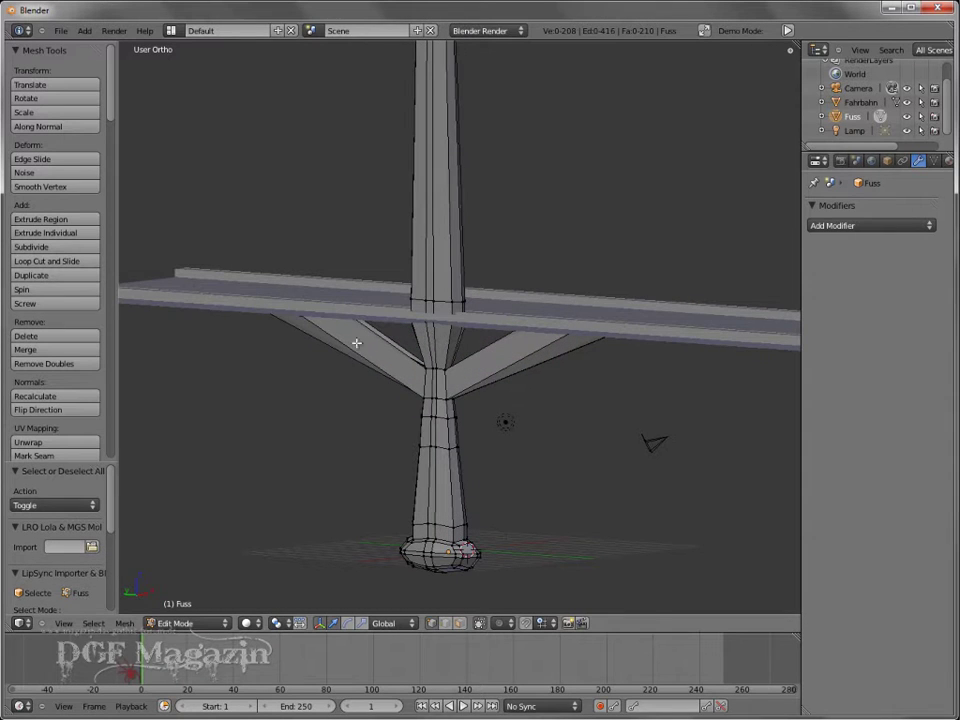
Step: Add loop cuts to the upper post of the pillar
click(70, 261)
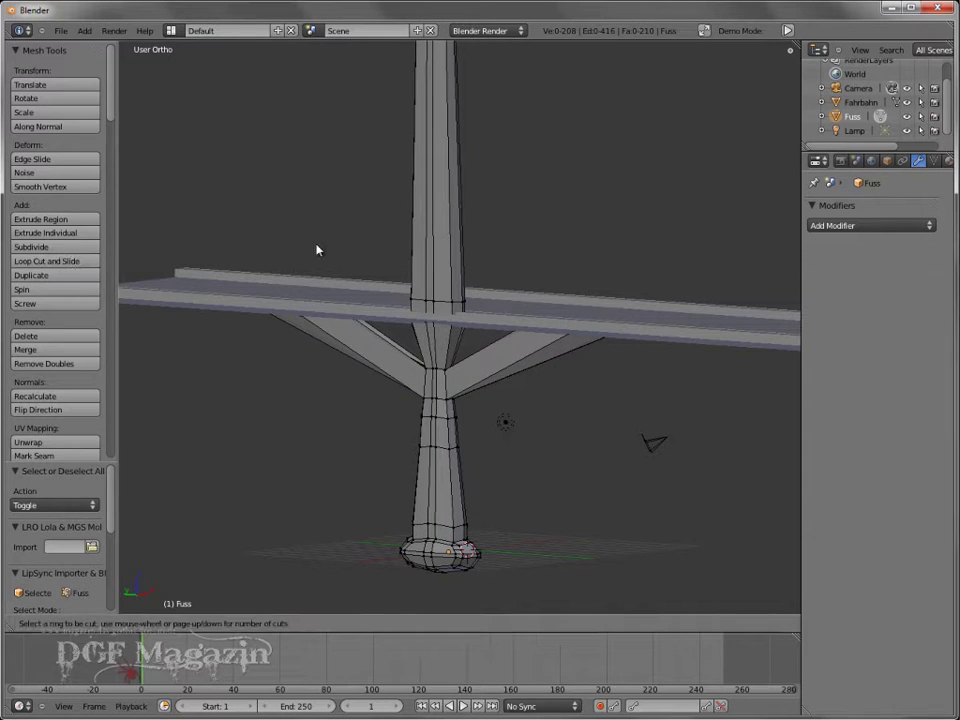
click(440, 245)
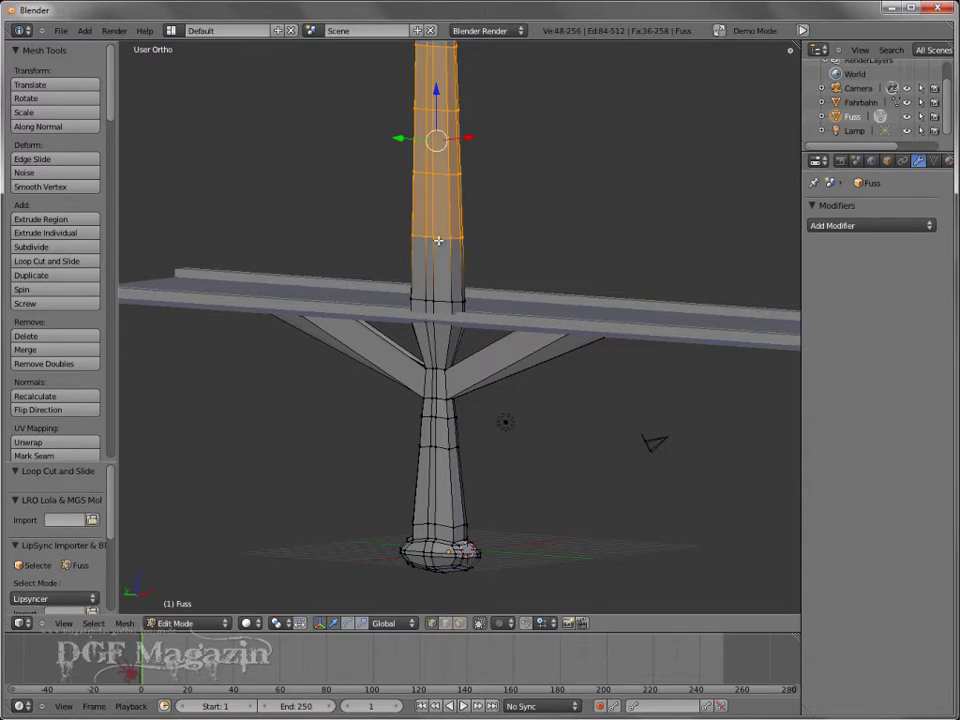
scroll(525, 236, down, 3)
middle_drag(525, 237, 476, 253)
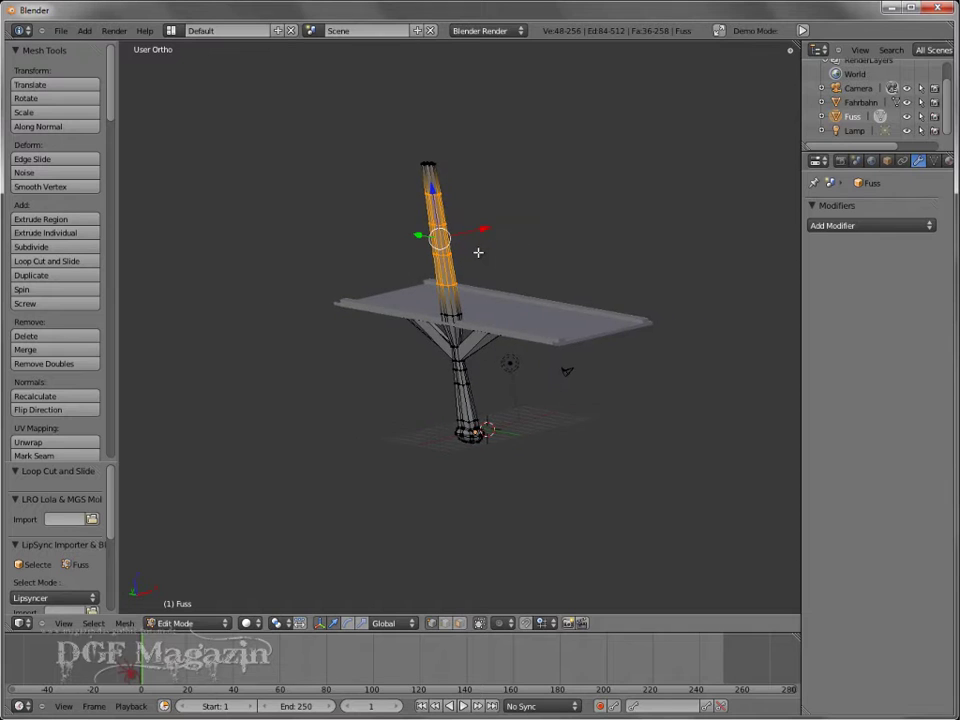
scroll(480, 253, up, 4)
scroll(478, 253, down, 2)
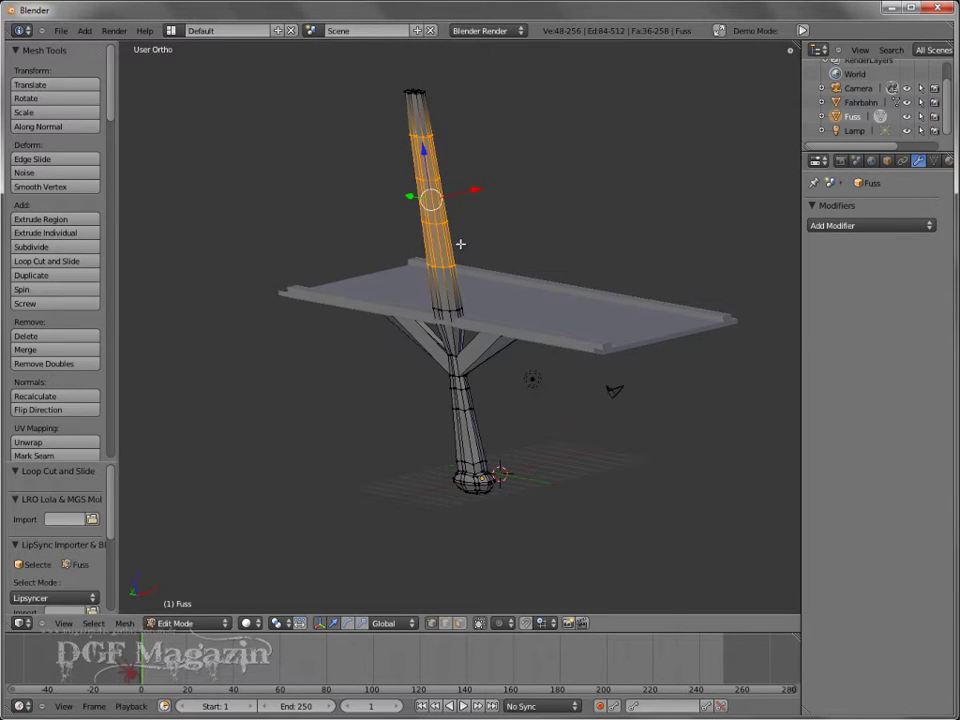
Step: Scale the selected upper loops to 0.511 along Z
key(s)
key(z)
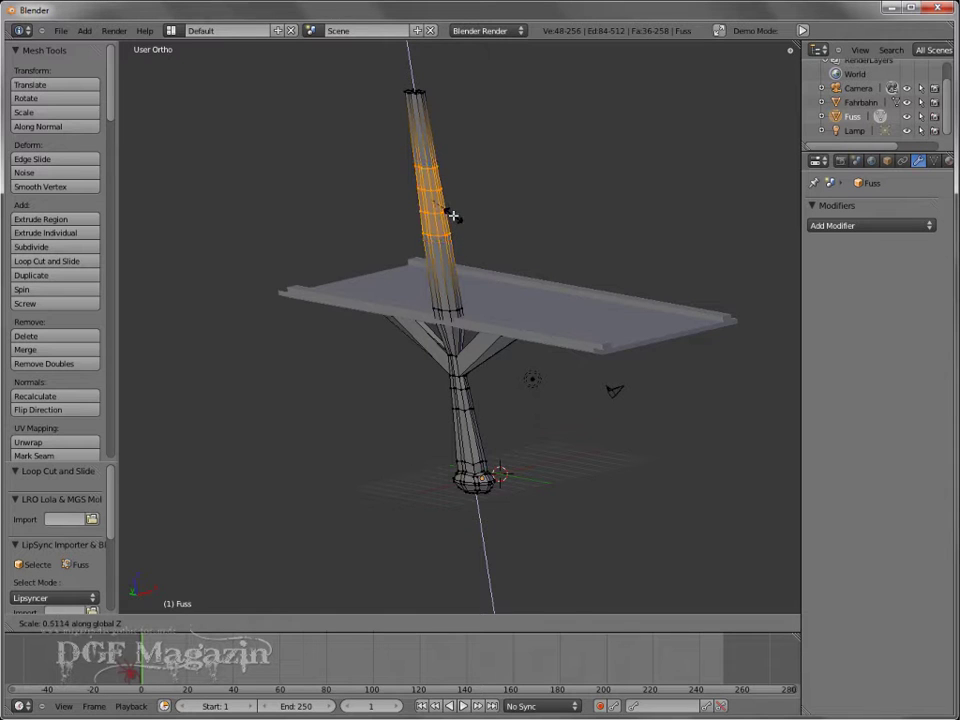
click(453, 215)
Step: Raise the selected top section 3.136 along Z and view it from the right
key(g)
key(z)
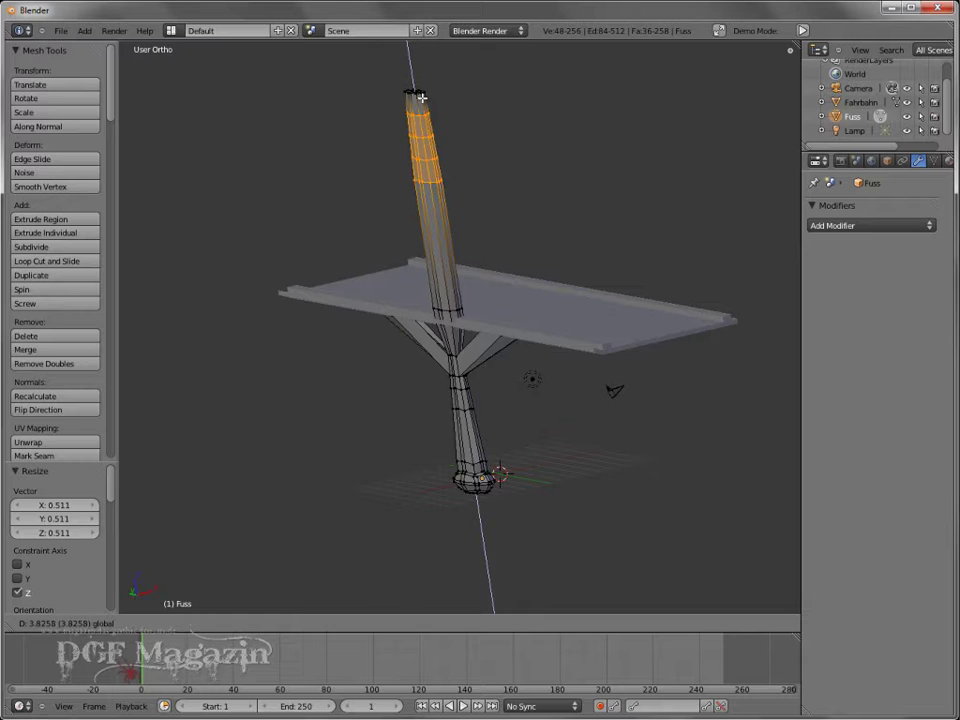
click(421, 107)
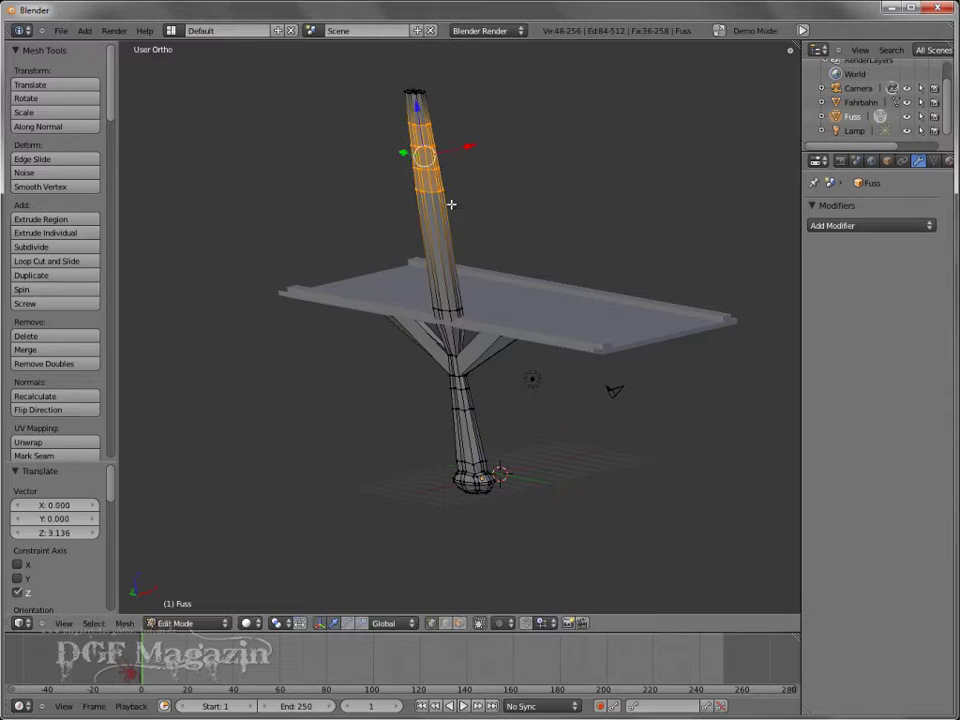
mouse_move(450, 204)
middle_down()
mouse_move(484, 227)
mouse_move(527, 213)
mouse_move(474, 223)
middle_up()
scroll(475, 223, up, 1)
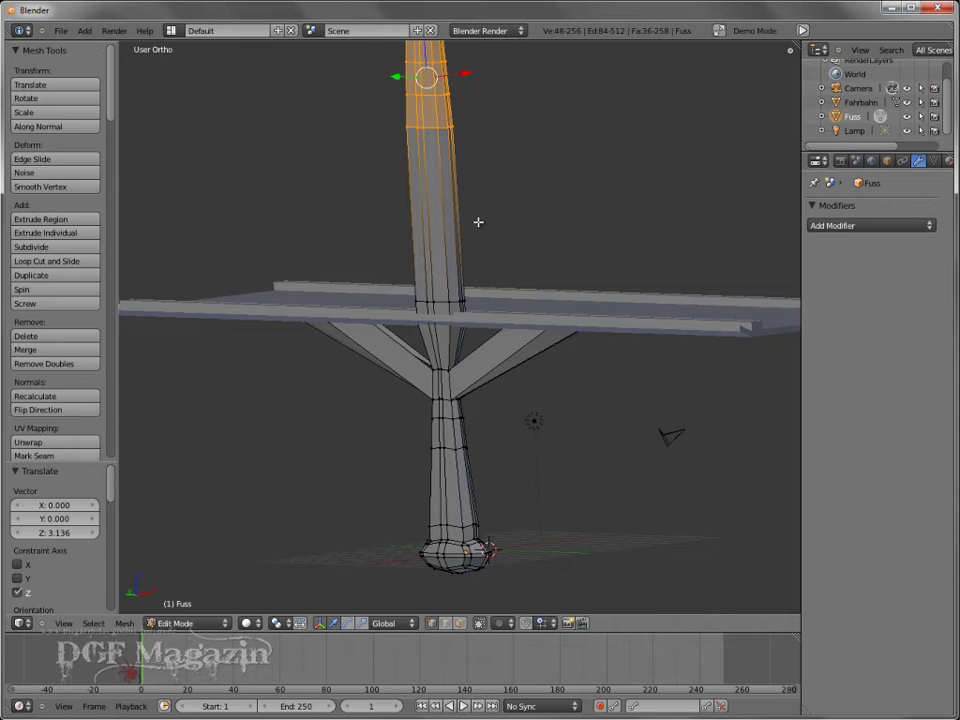
key(KP_3)
scroll(493, 240, down, 2)
scroll(506, 244, down, 3)
Step: Select a horizontal edge ring on the upper shaft and scale it to 0.822
scroll(500, 255, up, 2)
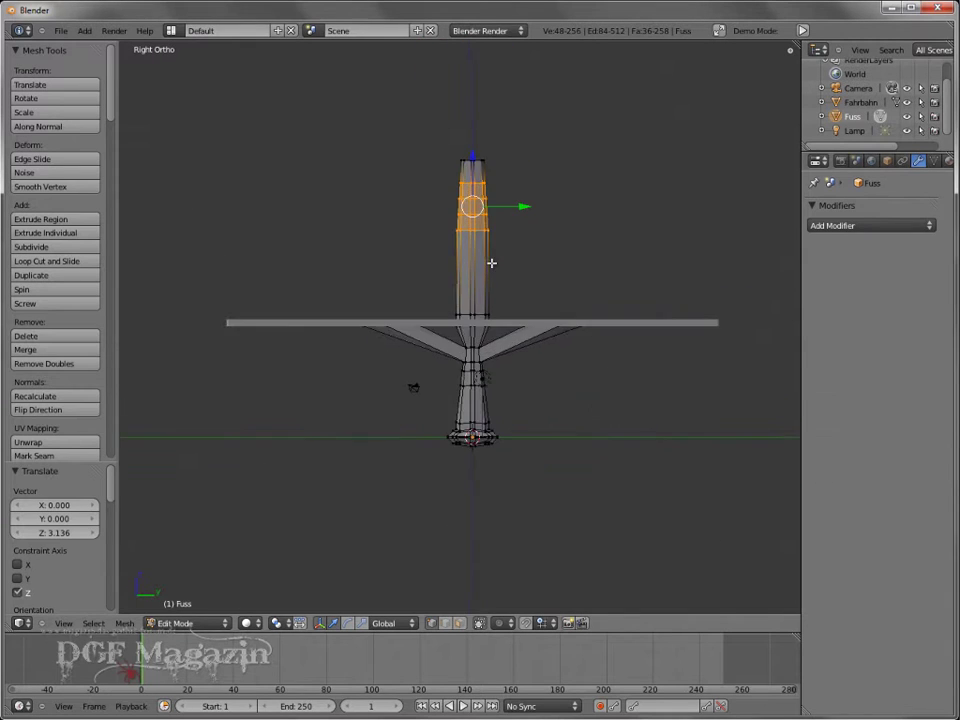
scroll(491, 263, down, 2)
scroll(491, 263, up, 2)
scroll(491, 263, up, 1)
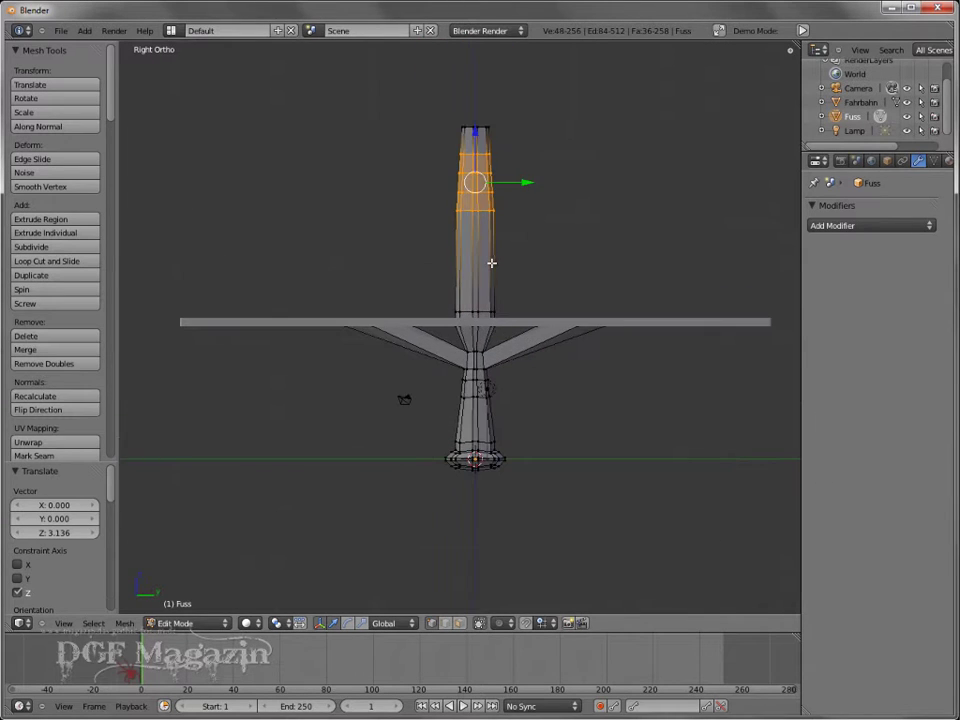
key(a)
scroll(507, 249, up, 3)
shift+middle_drag(526, 238, 523, 343)
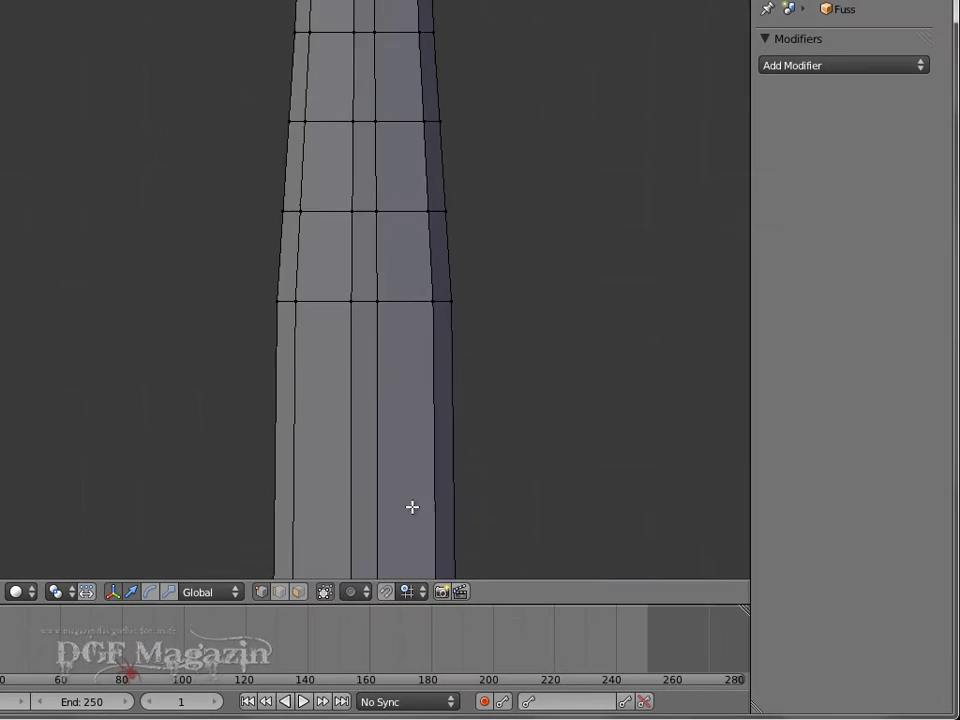
scroll(412, 507, down, 2)
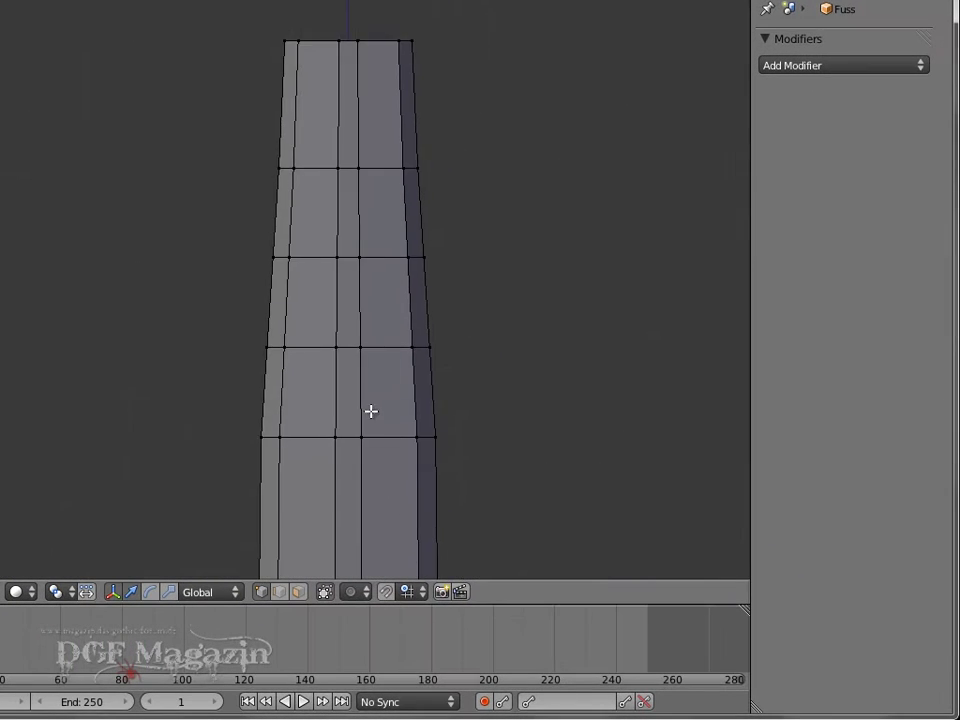
scroll(371, 409, up, 3)
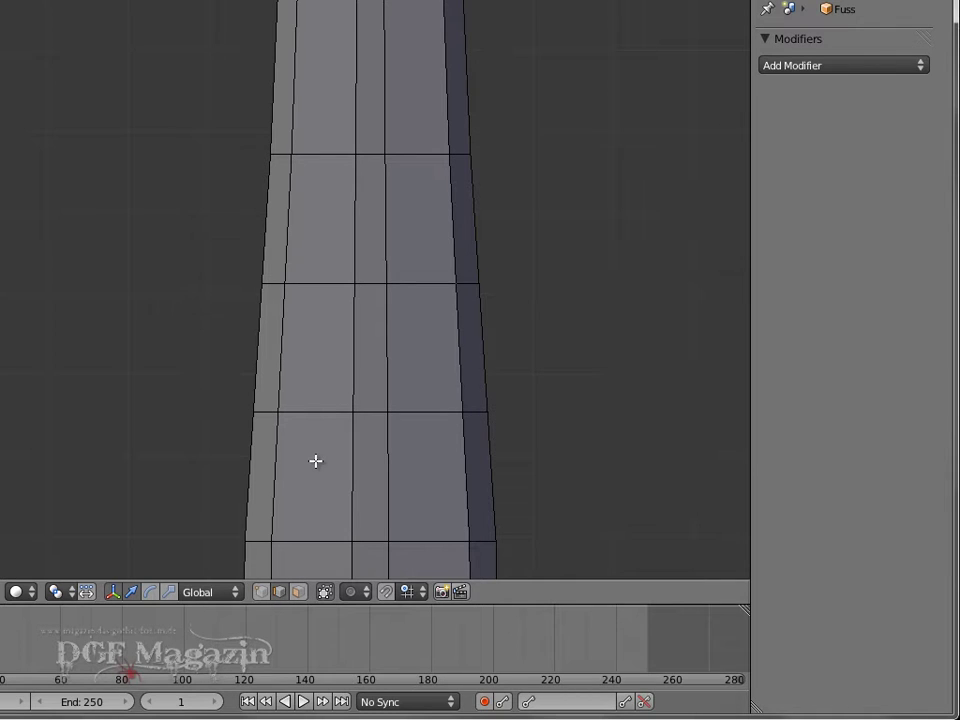
alt+right_click(311, 413)
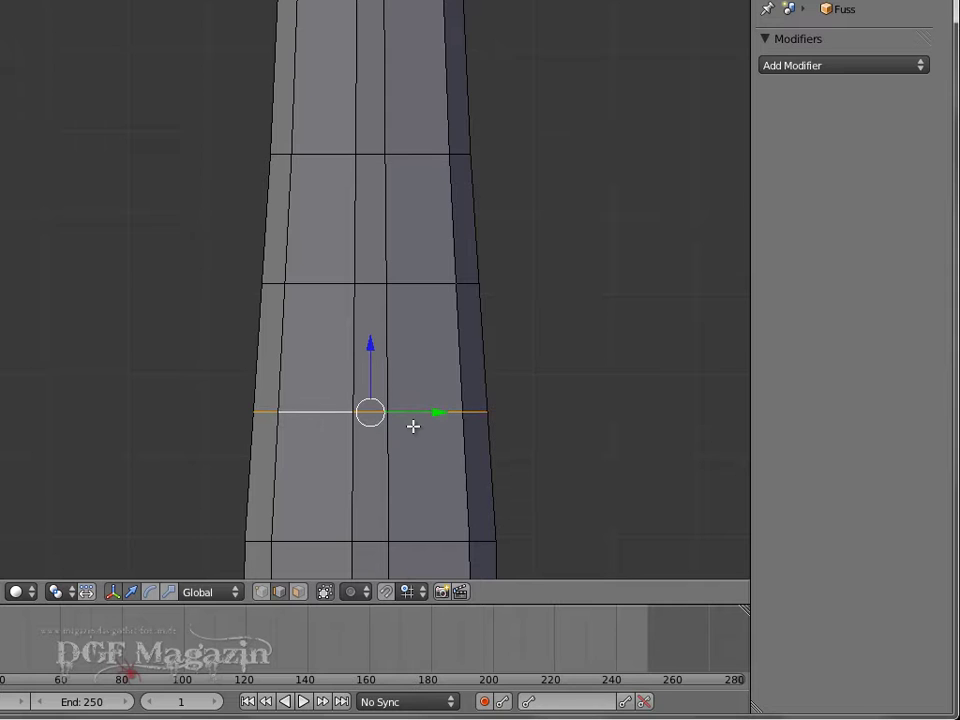
key(s)
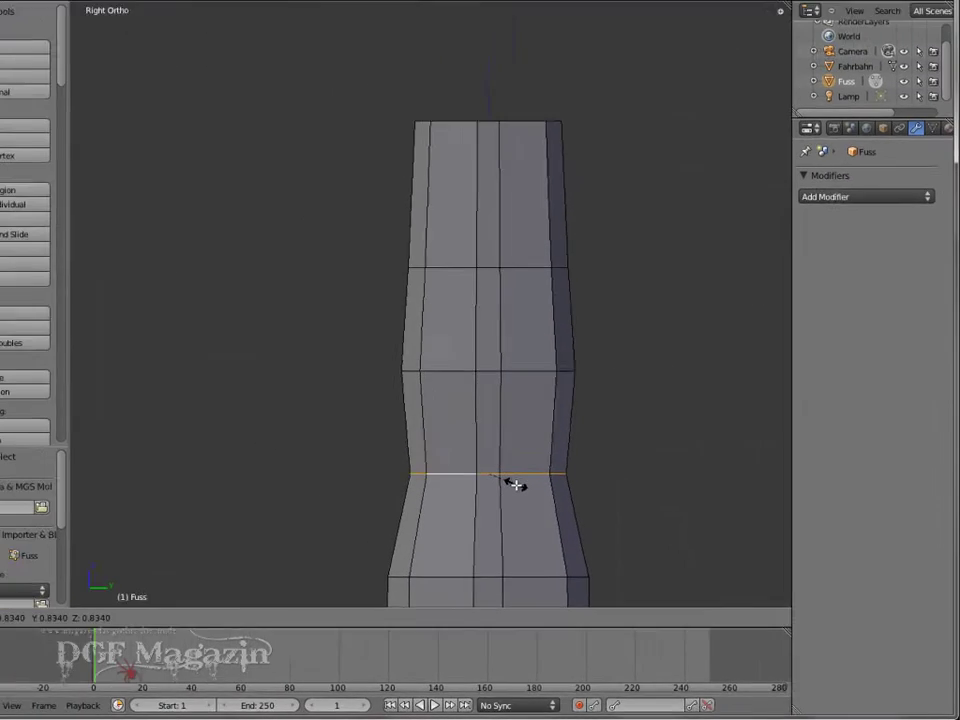
click(538, 497)
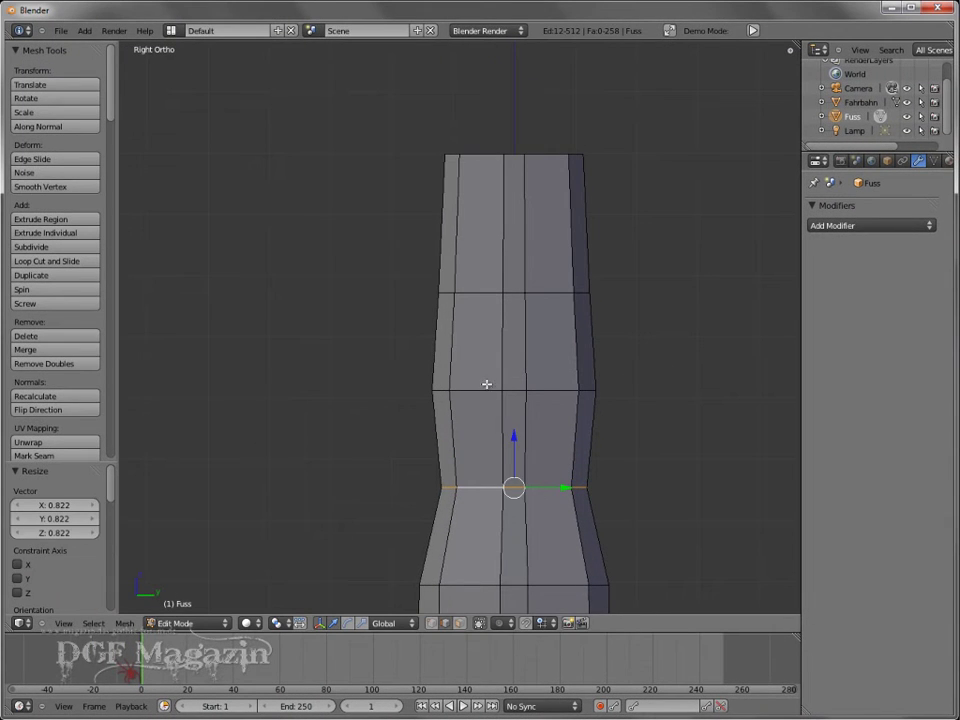
Step: Scale the next ring up to 0.787 and return to Object Mode
alt+right_click(475, 294)
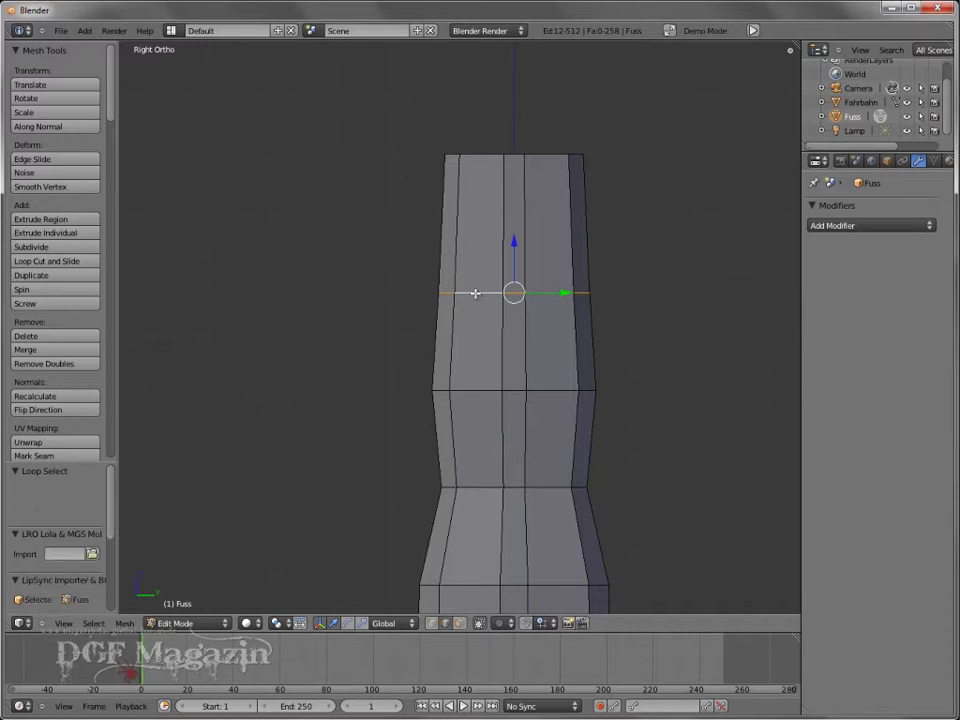
key(s)
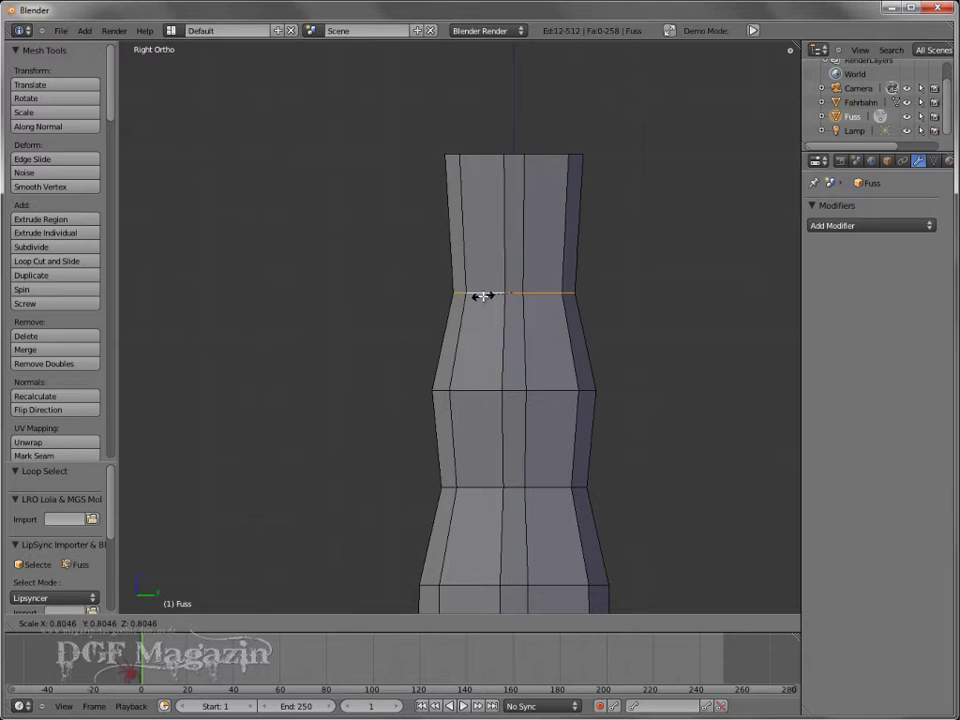
click(489, 345)
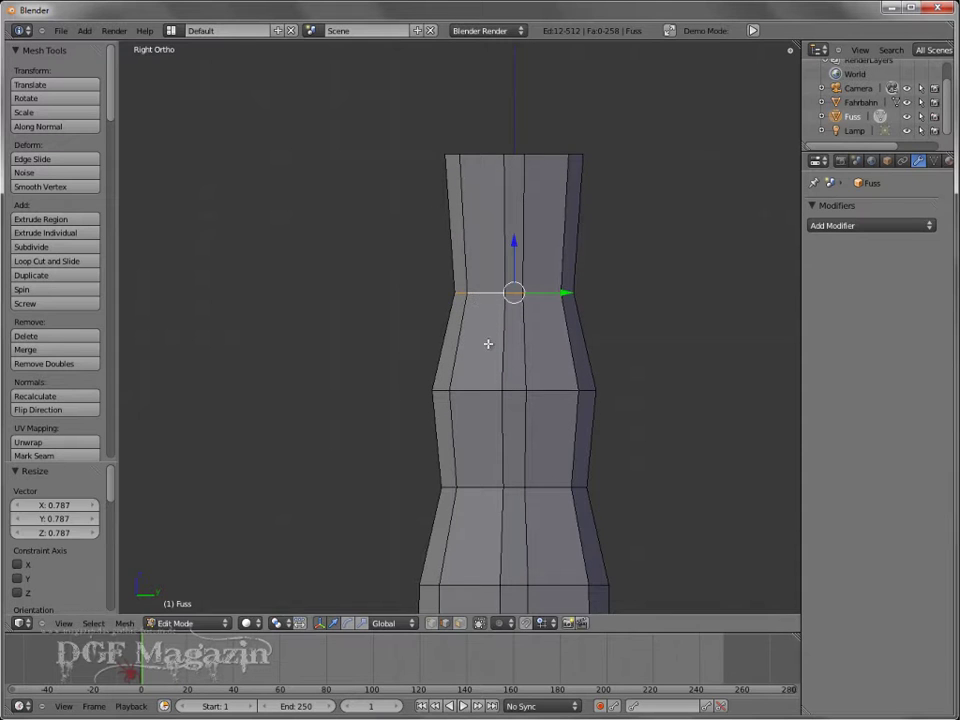
scroll(489, 355, down, 6)
mouse_move(456, 394)
middle_down()
mouse_move(542, 396)
mouse_move(495, 409)
mouse_move(575, 382)
mouse_move(561, 369)
mouse_move(568, 384)
mouse_move(529, 433)
mouse_move(538, 443)
mouse_move(506, 449)
mouse_move(601, 355)
mouse_move(583, 272)
mouse_move(643, 238)
mouse_move(550, 341)
mouse_move(313, 371)
mouse_move(553, 372)
mouse_move(517, 451)
mouse_move(420, 407)
mouse_move(529, 389)
mouse_move(461, 364)
middle_up()
key(Tab)
Step: Clear the selection and orbit around the model to view the Fahrbahn deck edge-on
scroll(466, 297, up, 3)
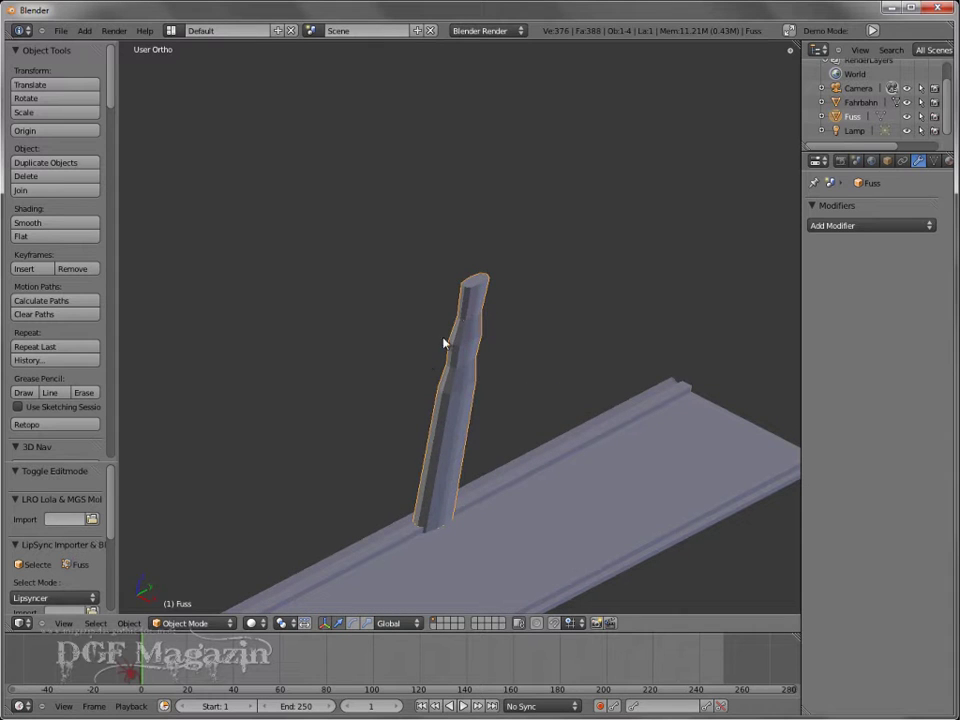
scroll(506, 339, down, 3)
scroll(506, 339, down, 4)
mouse_move(506, 339)
middle_down()
mouse_move(551, 311)
mouse_move(528, 373)
middle_up()
key(a)
scroll(463, 439, up, 4)
scroll(463, 430, up, 3)
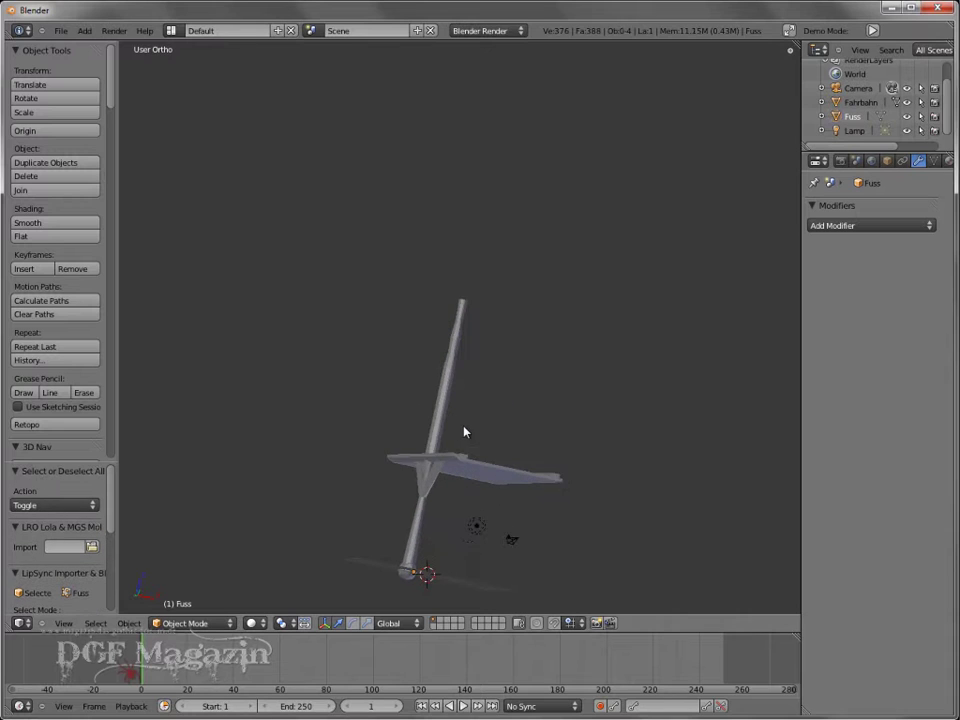
mouse_move(463, 428)
middle_down()
mouse_move(516, 452)
mouse_move(478, 478)
middle_up()
Step: Select the Fahrbahn road deck in top view, enter Edit Mode and start a two-ring loop cut
right_click(461, 478)
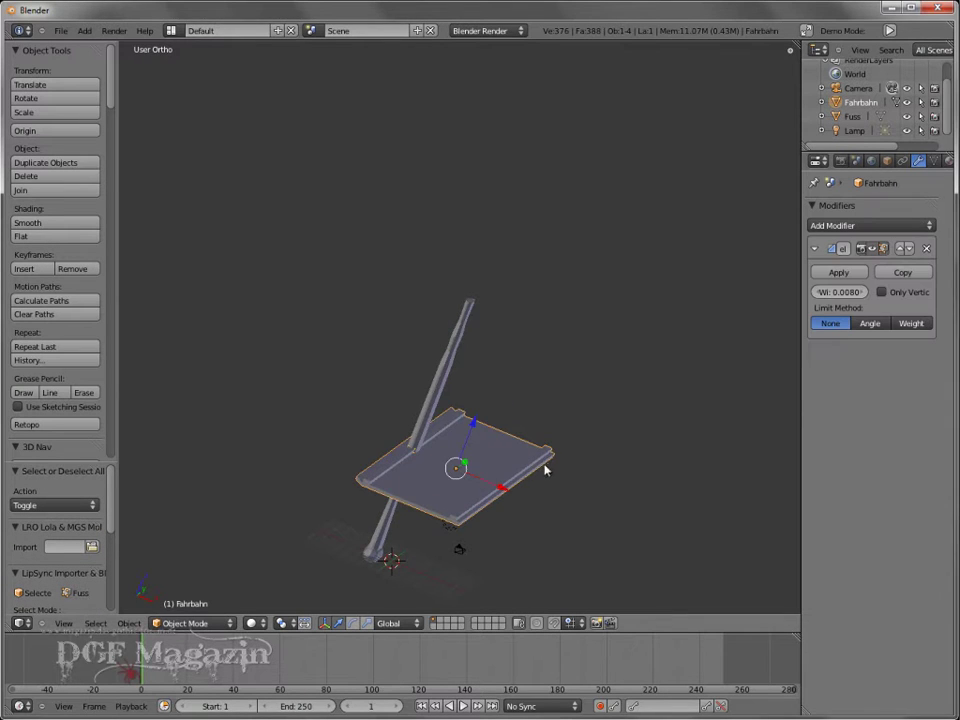
middle_drag(546, 481, 461, 491)
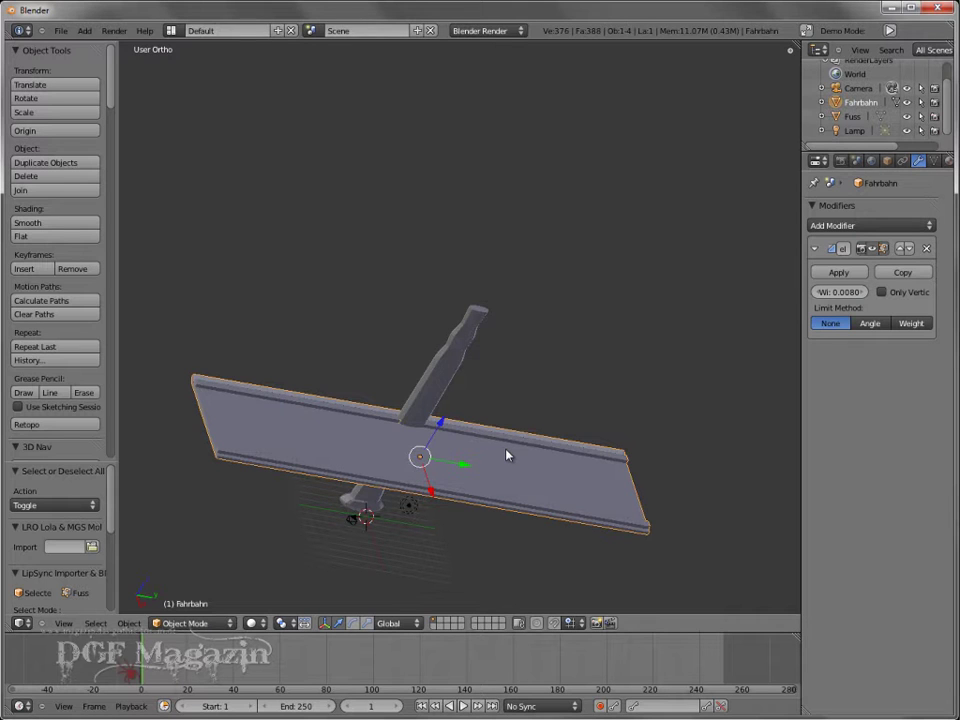
key(KP_7)
scroll(505, 450, up, 1)
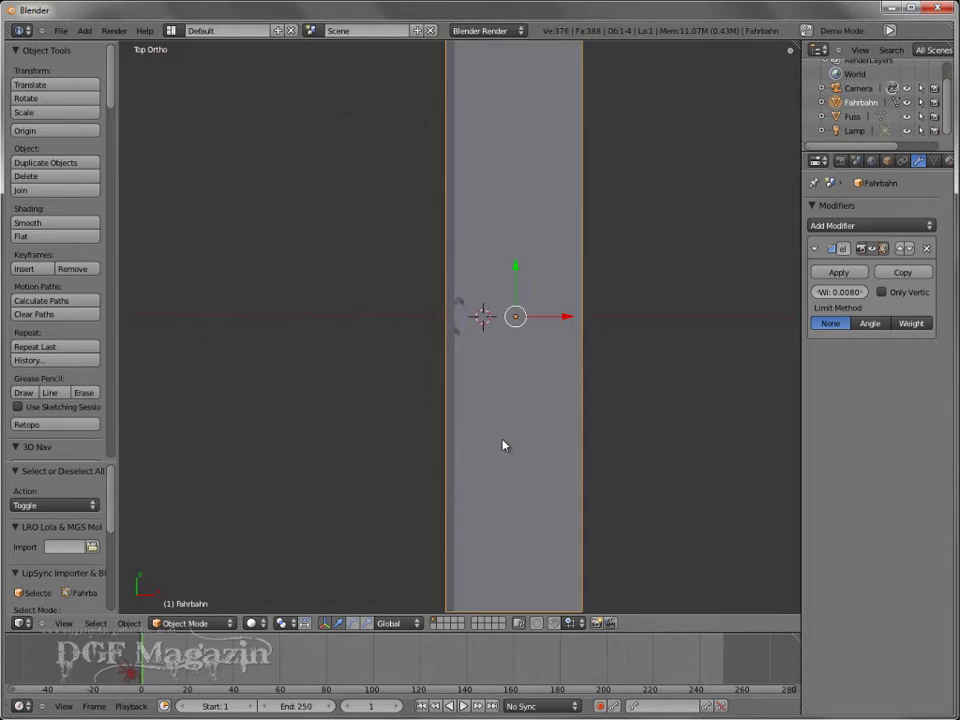
scroll(503, 445, down, 1)
scroll(446, 422, down, 1)
key(Tab)
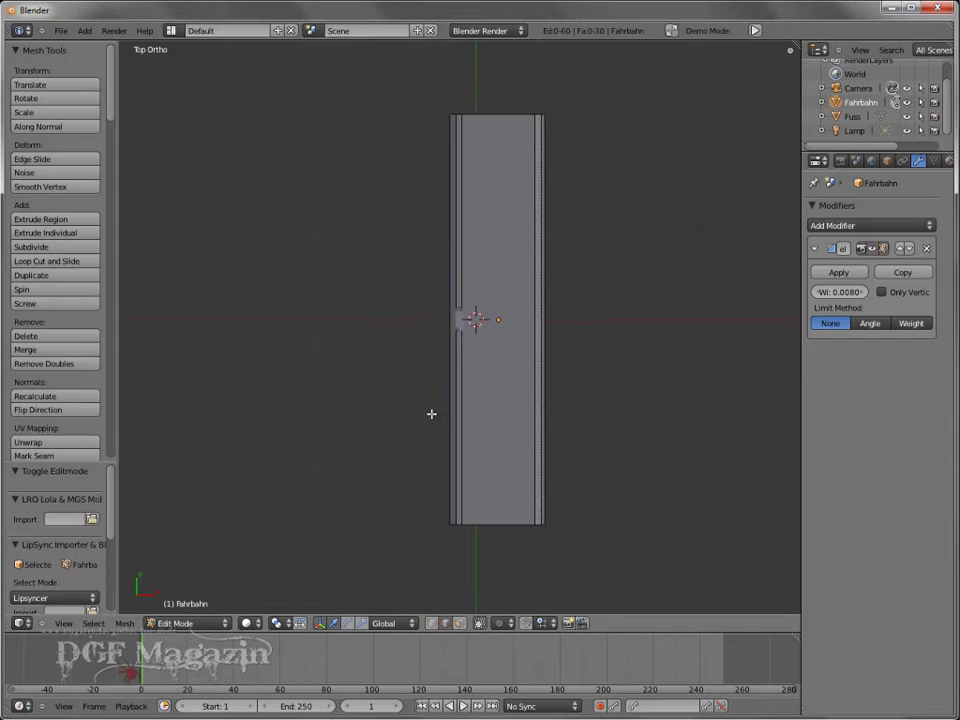
click(47, 261)
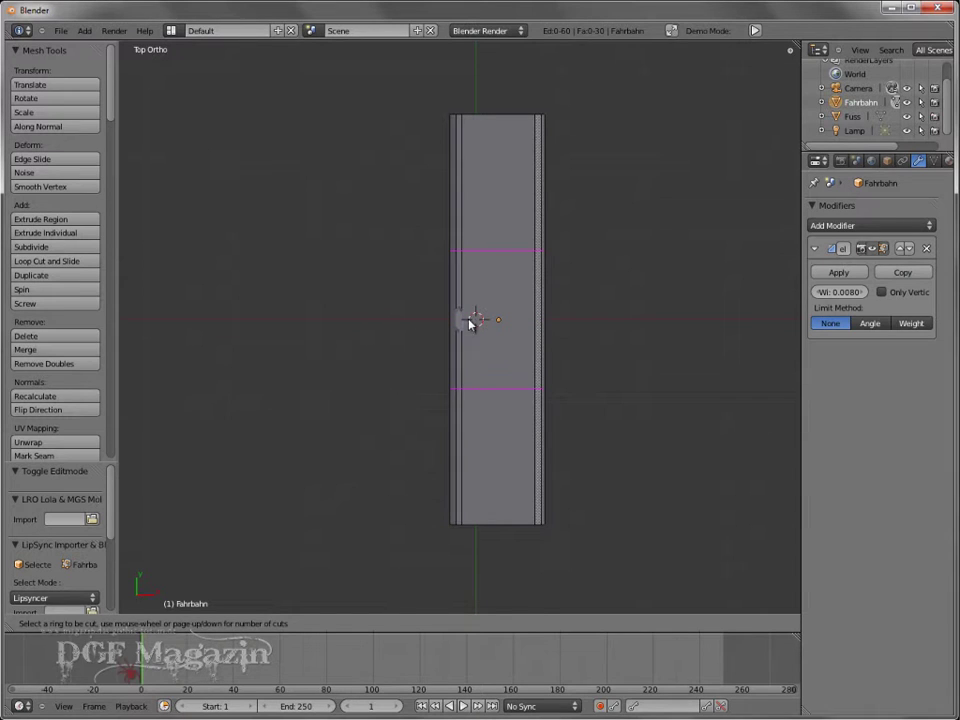
Step: Place the two crosswise loops centred and scale them along Y to 0.203
click(470, 322)
right_click(469, 320)
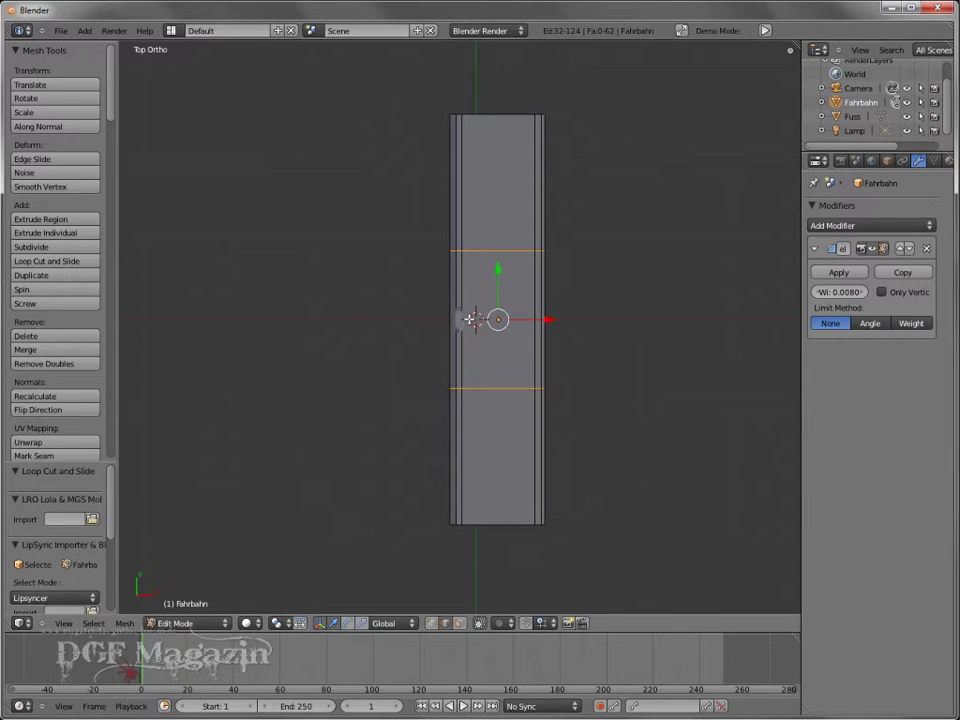
key(s)
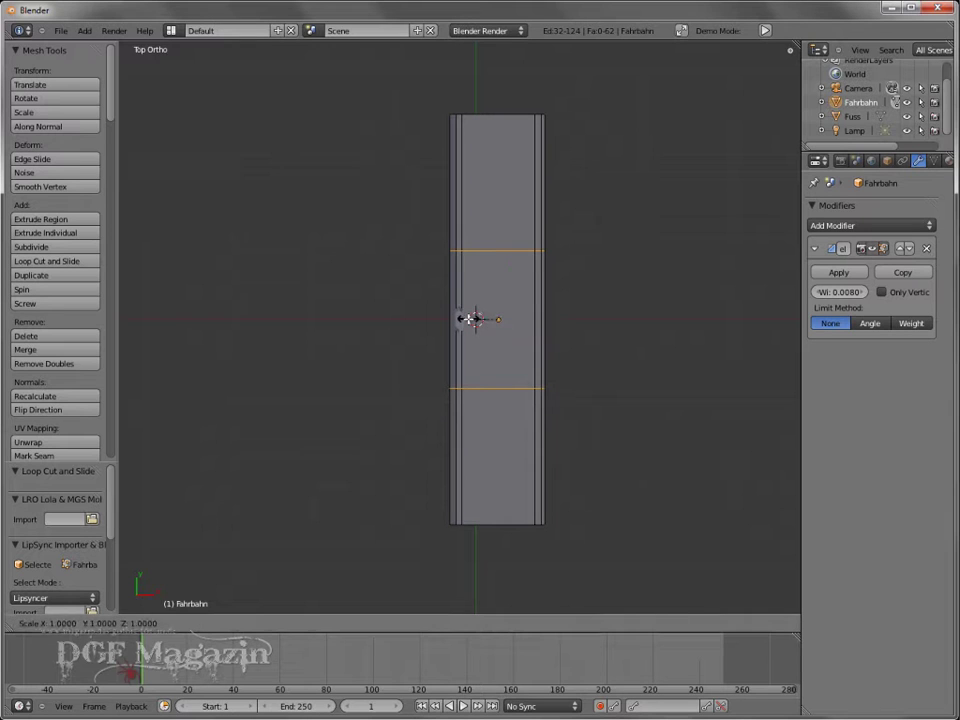
key(y)
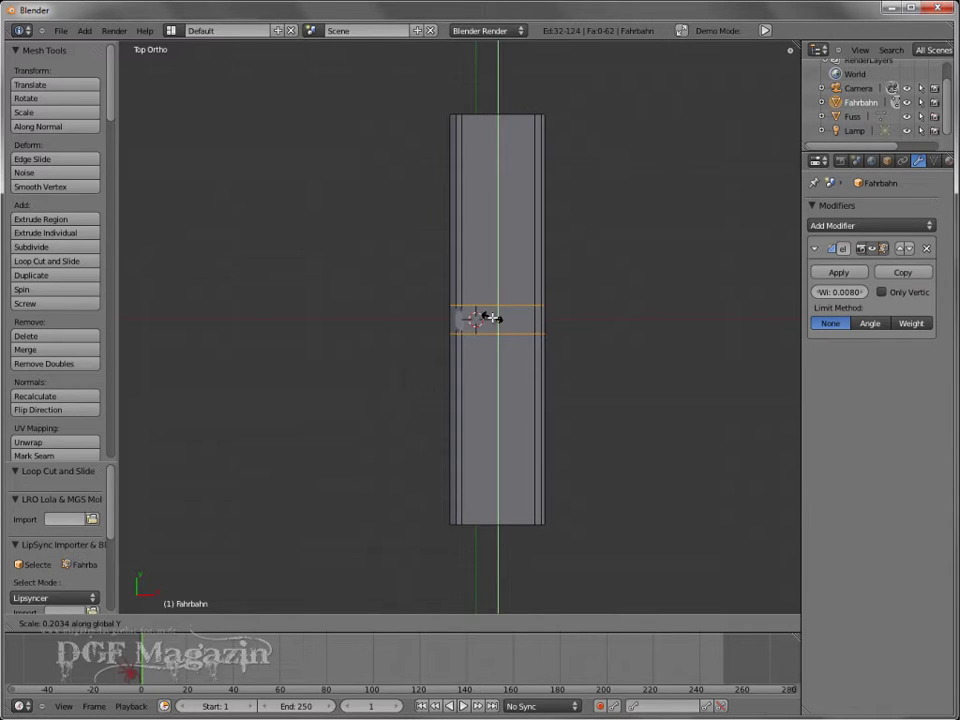
click(491, 317)
Step: Switch to face select mode and frame the deck's side edge
scroll(484, 375, up, 2)
scroll(484, 375, up, 6)
scroll(480, 360, up, 2)
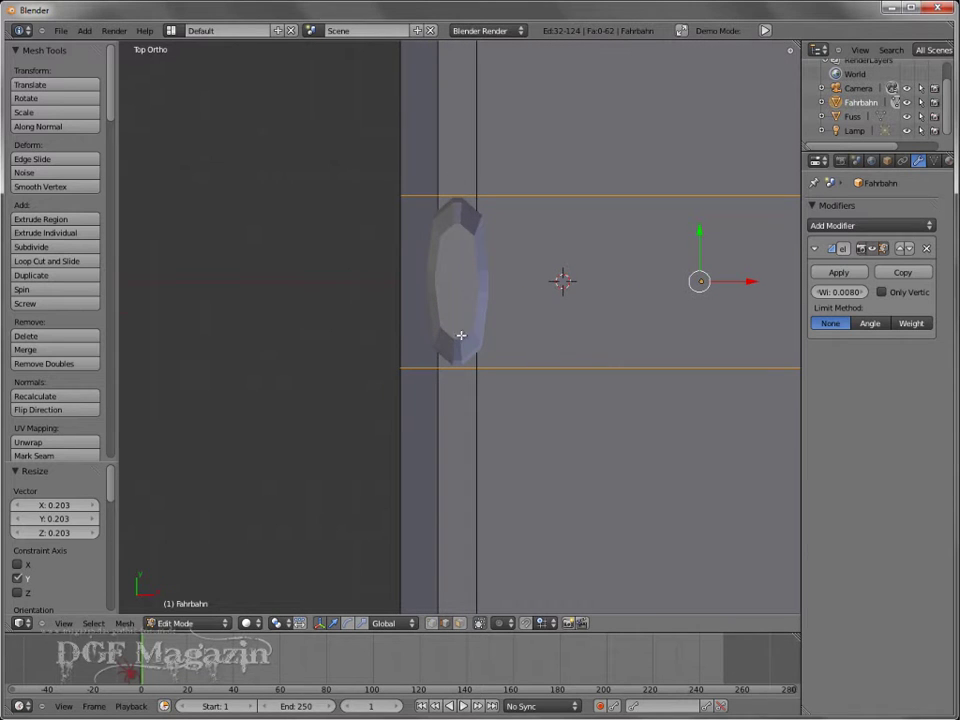
scroll(591, 319, down, 1)
scroll(591, 319, down, 4)
mouse_move(600, 330)
middle_down()
mouse_move(645, 349)
mouse_move(593, 352)
middle_up()
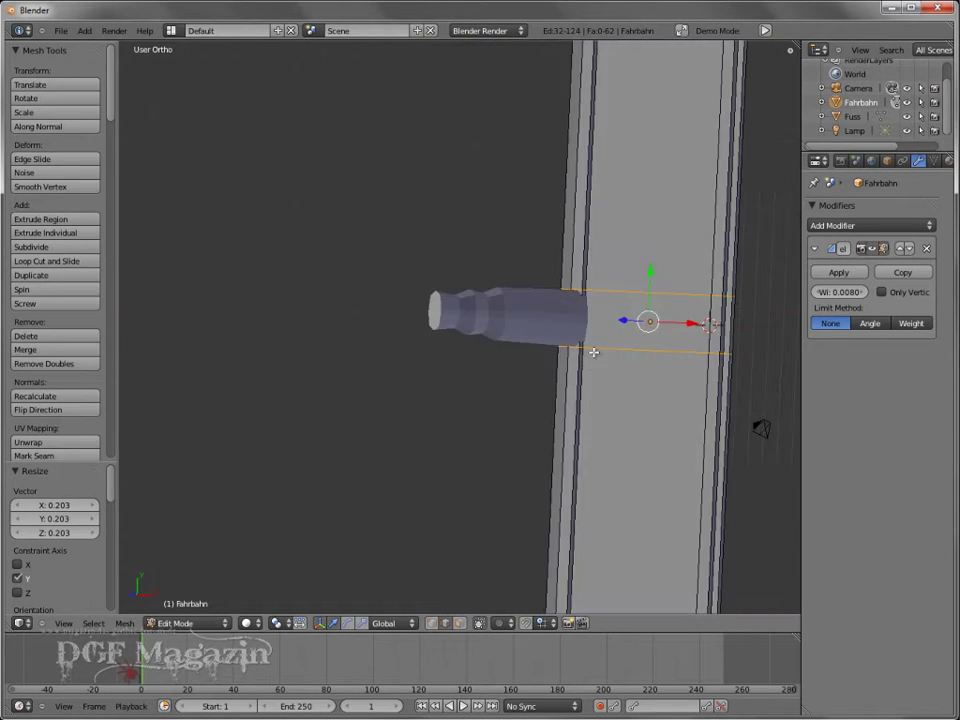
key(Tab)
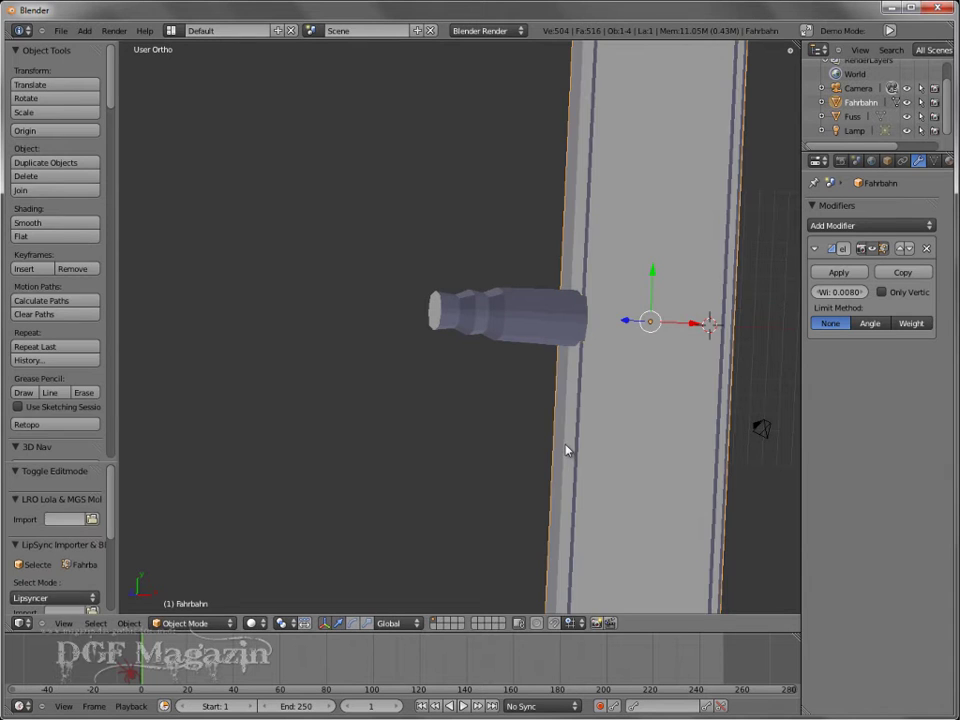
key(Tab)
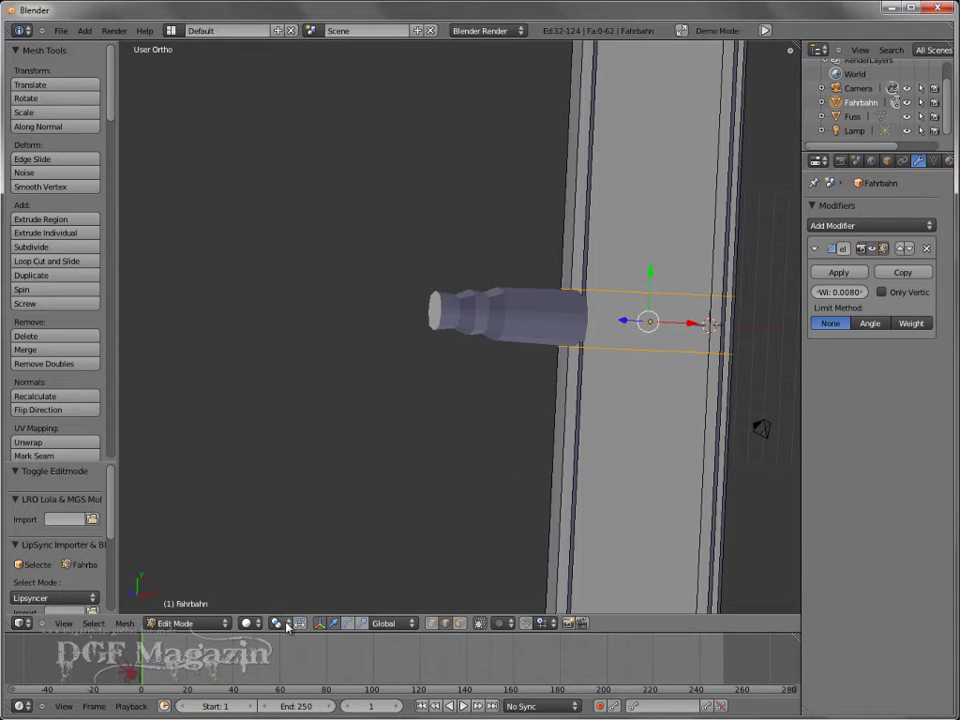
click(459, 623)
scroll(709, 420, up, 2)
scroll(709, 420, up, 1)
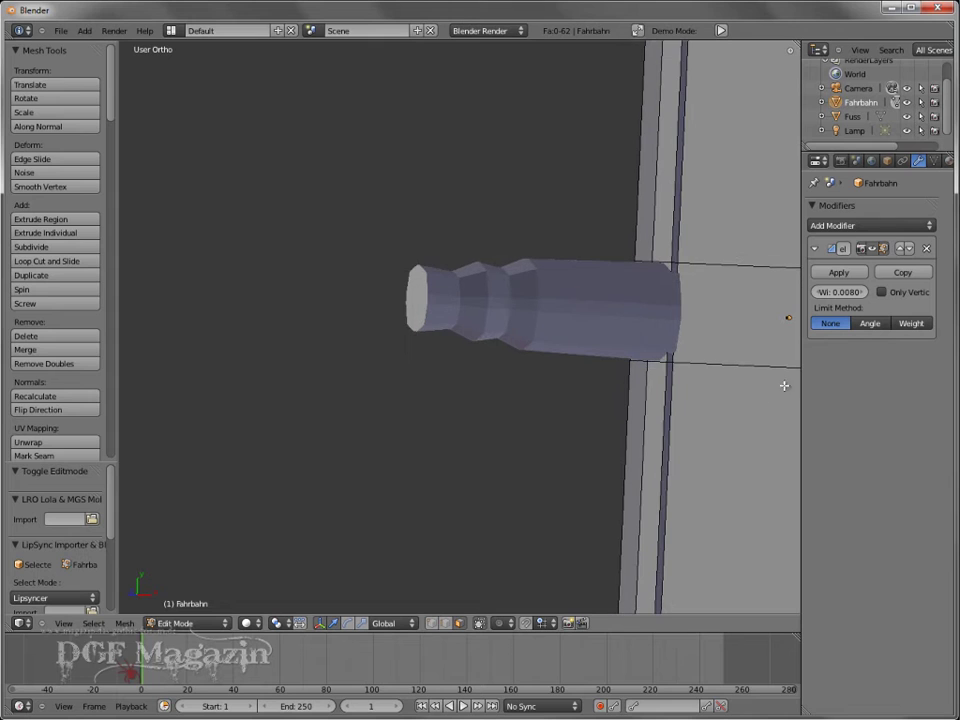
shift+middle_drag(716, 391, 268, 381)
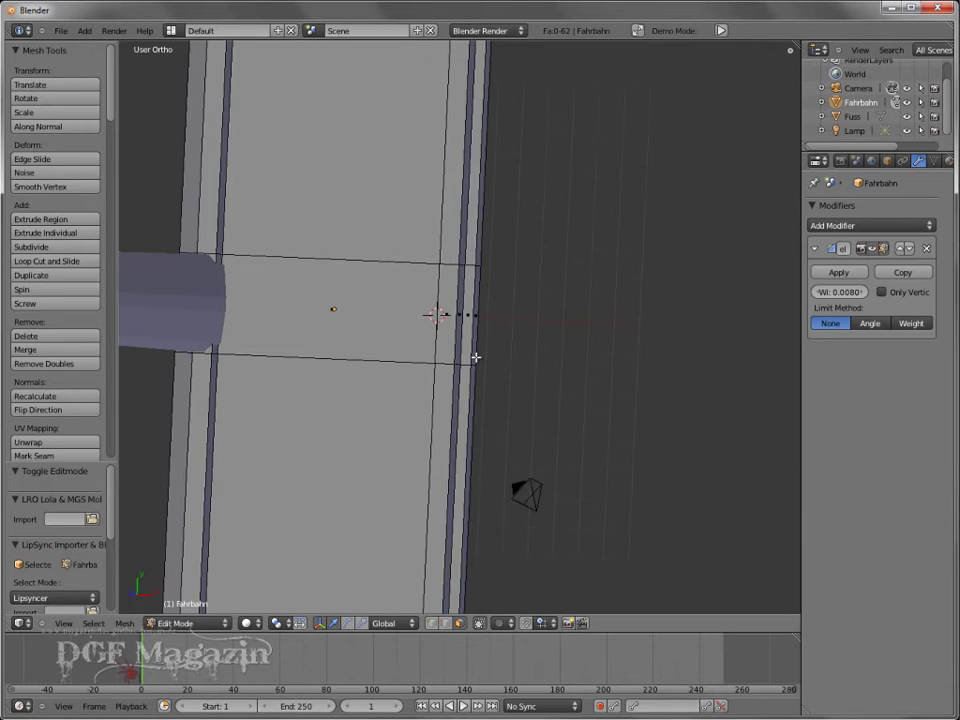
Step: Select the thin side face between the new loops and extrude it in place
right_click(452, 342)
middle_drag(533, 388, 578, 366)
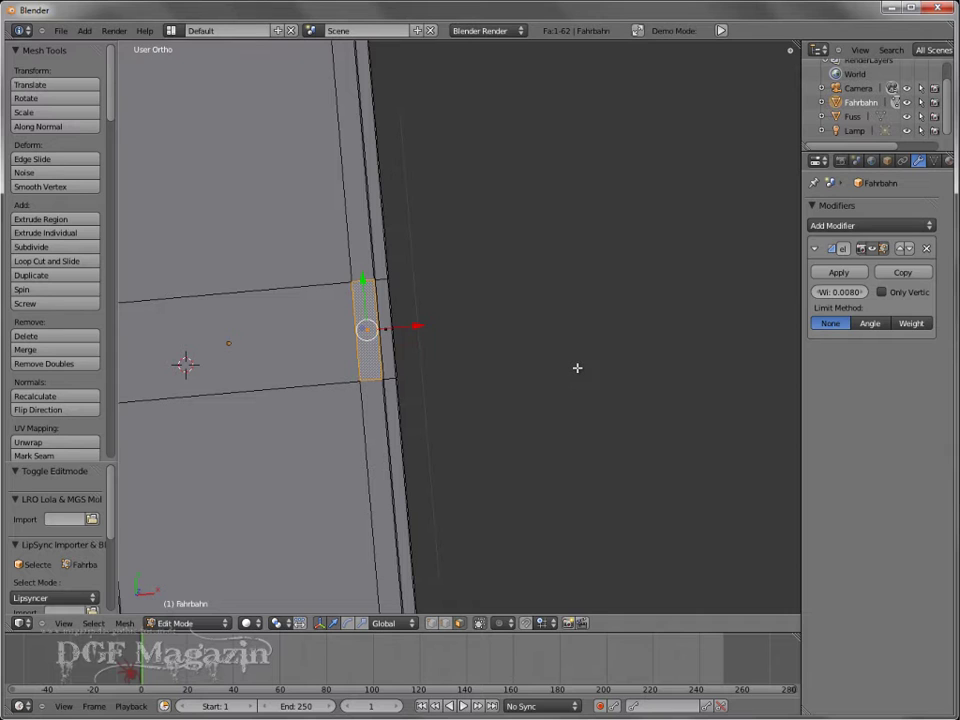
key(e)
right_click(577, 368)
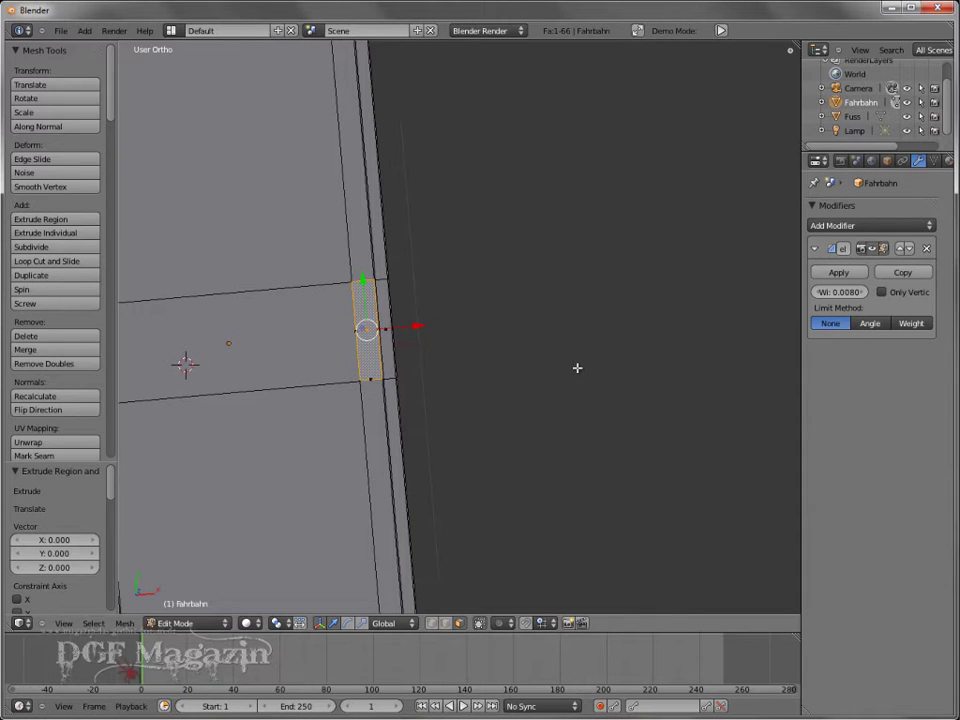
Step: In front view, extrude that face upward into a tall wall beside the pillar
key(KP_1)
scroll(474, 394, down, 2)
scroll(441, 366, down, 3)
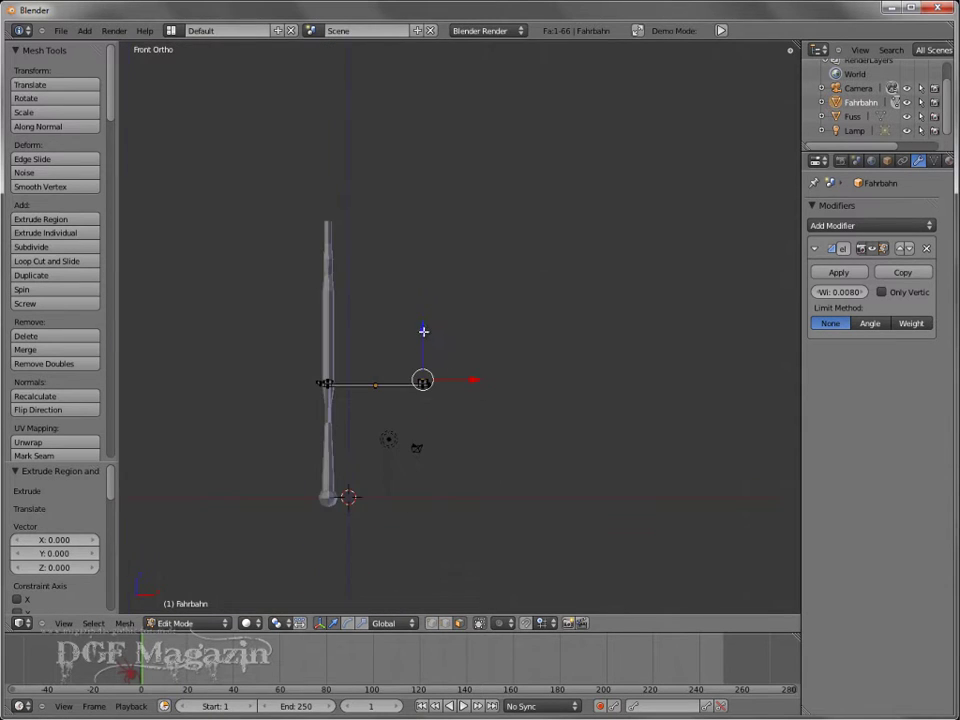
key(e)
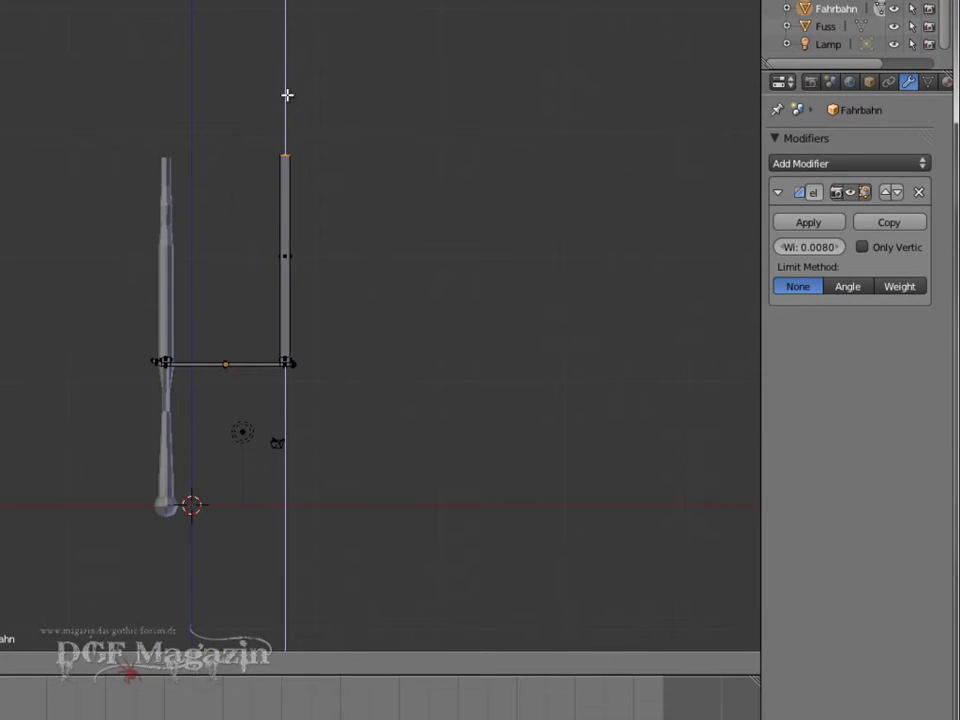
click(287, 97)
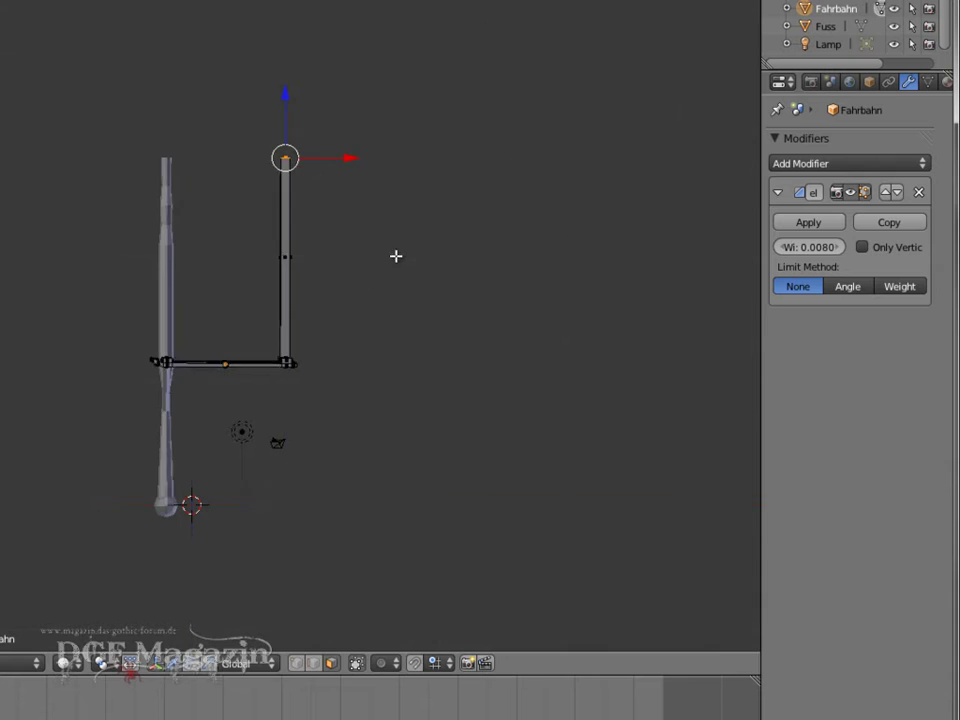
mouse_move(394, 255)
middle_down()
mouse_move(294, 298)
mouse_move(186, 318)
mouse_move(201, 324)
mouse_move(227, 418)
mouse_move(223, 476)
middle_up()
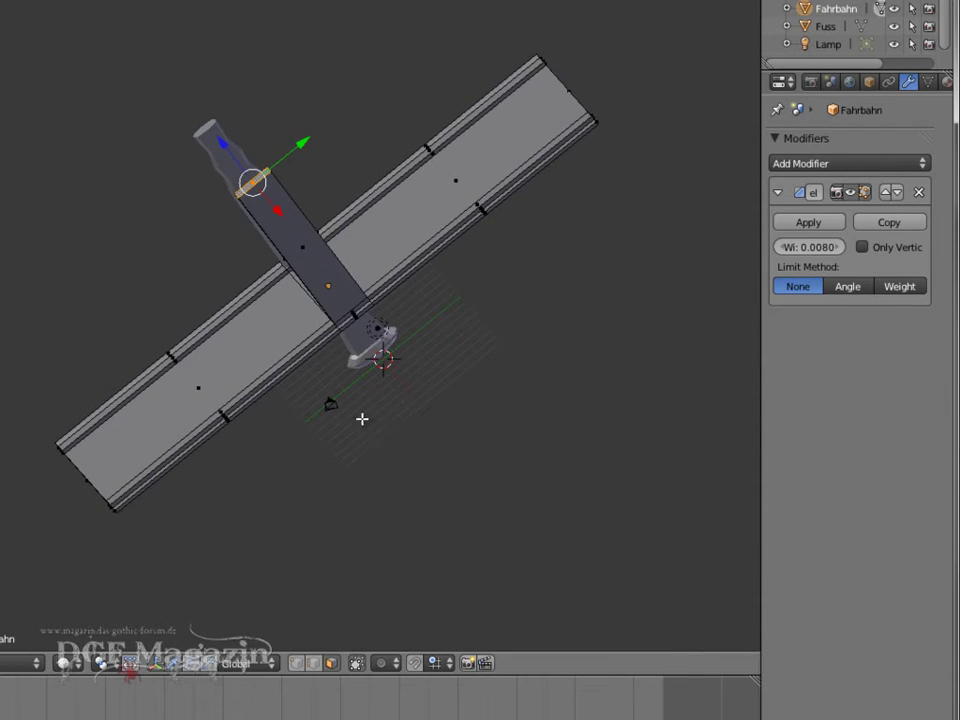
middle_drag(362, 418, 473, 404)
Step: Leave the deck's Edit Mode and open the Fuss pillar's mesh for editing
key(a)
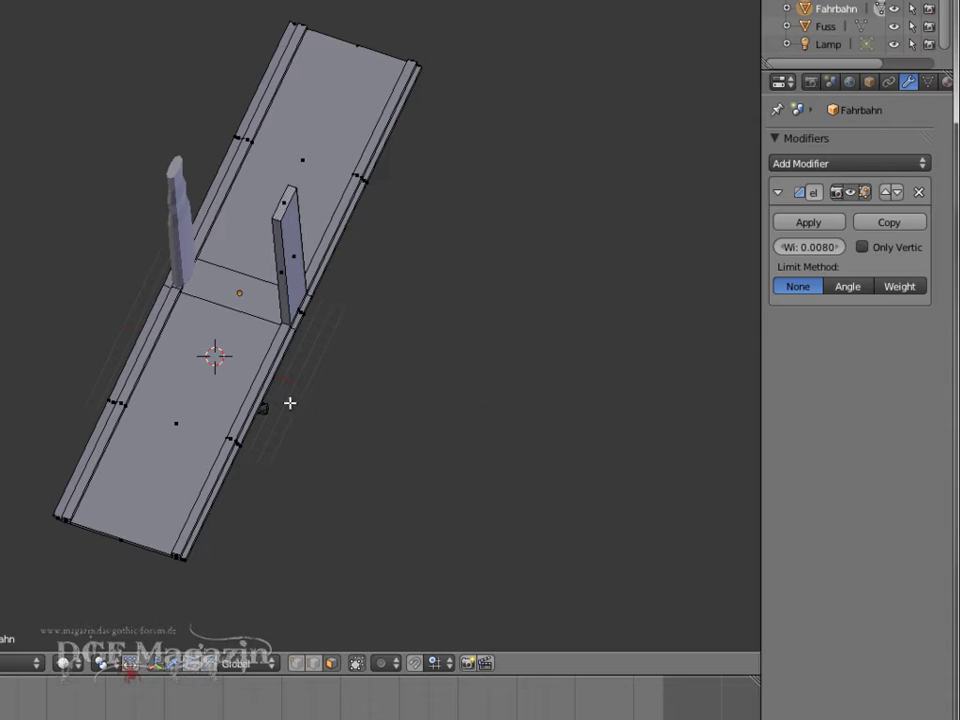
key(Tab)
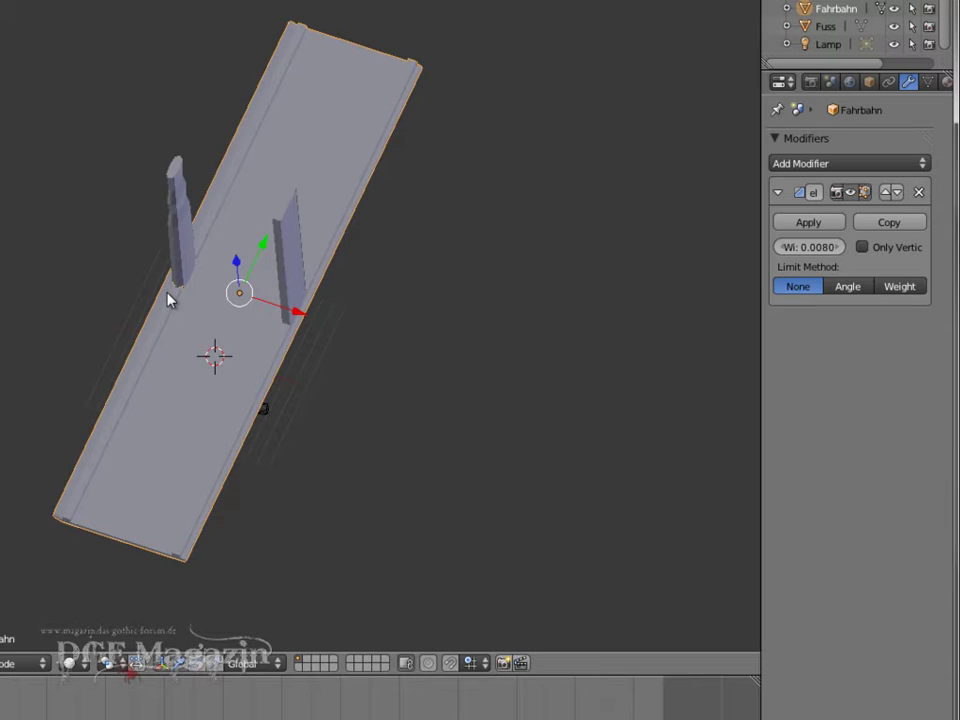
key(a)
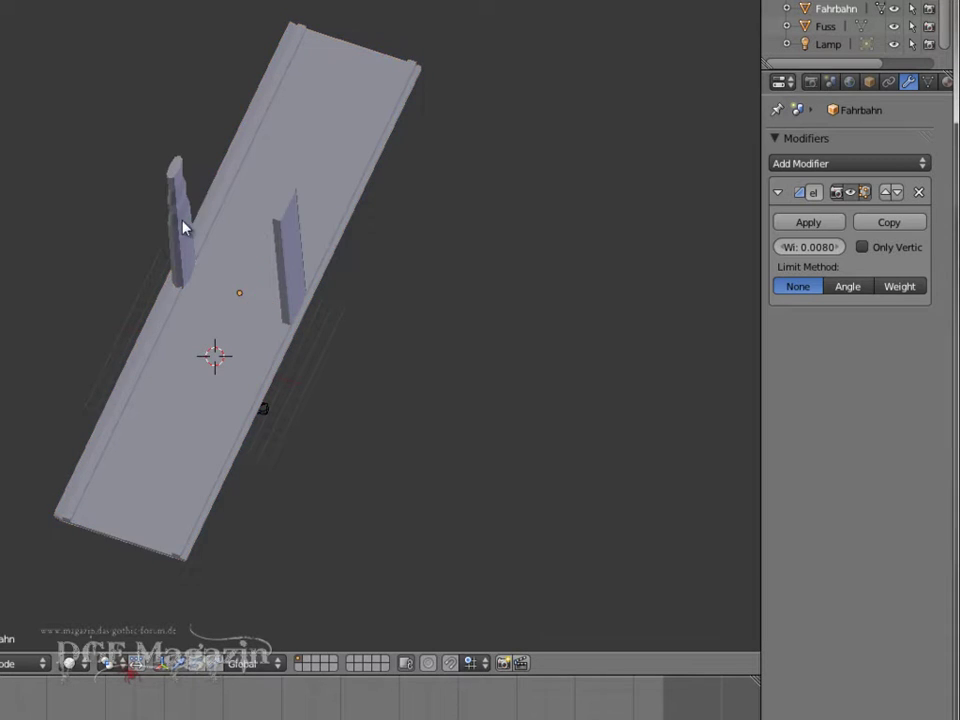
right_click(182, 228)
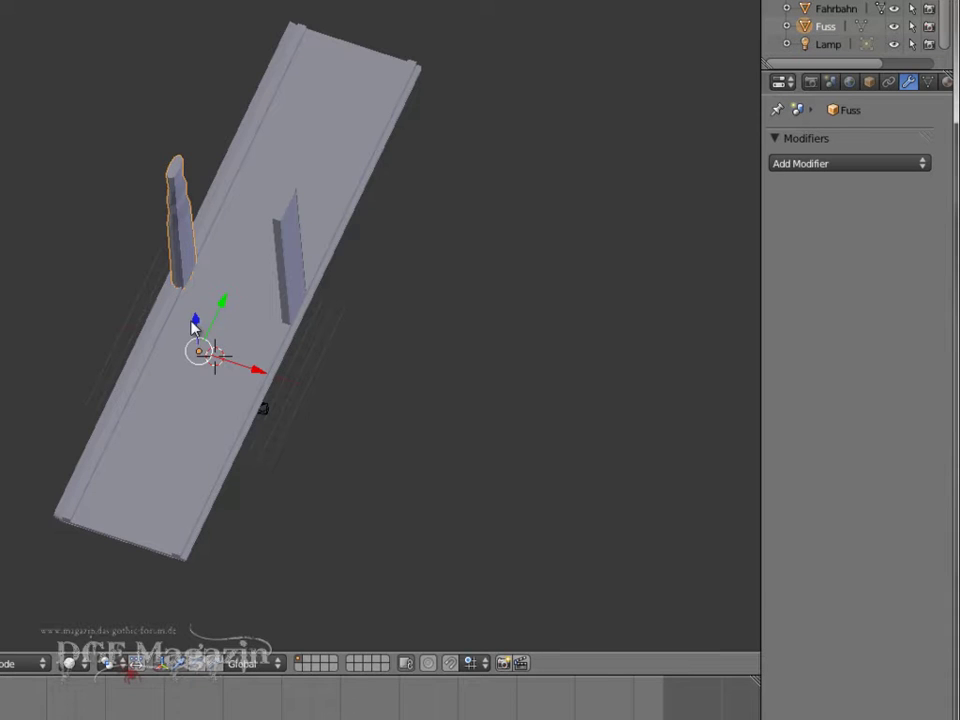
key(Tab)
Step: Cut an edge loop near the top of the Fuss pillar and set face selection
mouse_move(206, 300)
middle_down()
mouse_move(153, 299)
mouse_move(214, 189)
middle_up()
scroll(210, 192, up, 3)
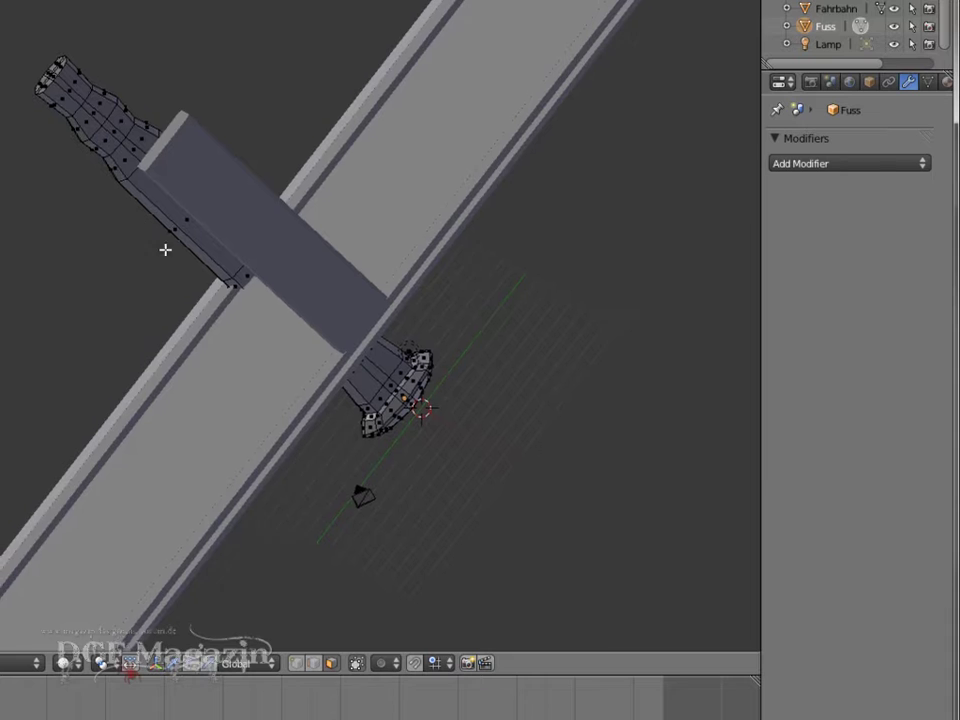
middle_drag(165, 249, 420, 384)
scroll(364, 326, up, 3)
scroll(388, 304, up, 2)
scroll(389, 304, up, 2)
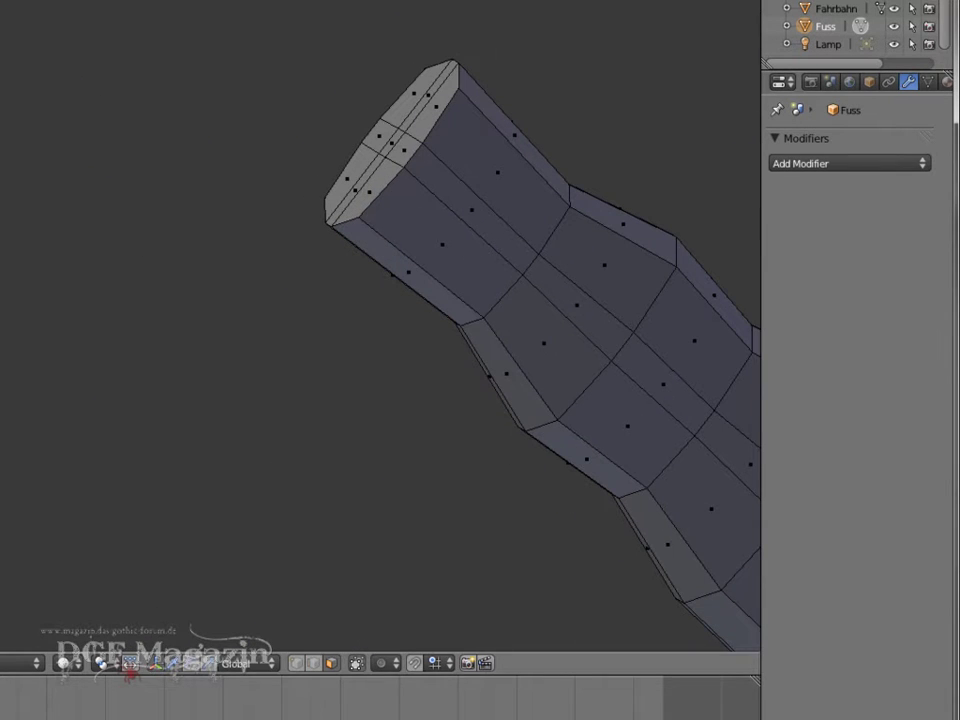
key(ctrl+r)
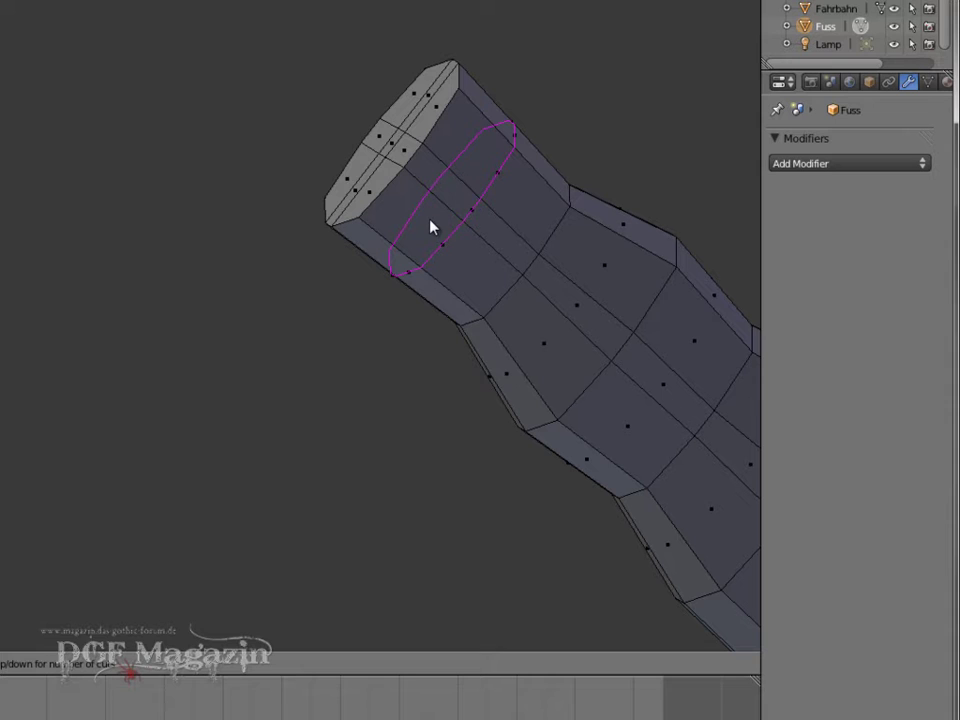
click(434, 226)
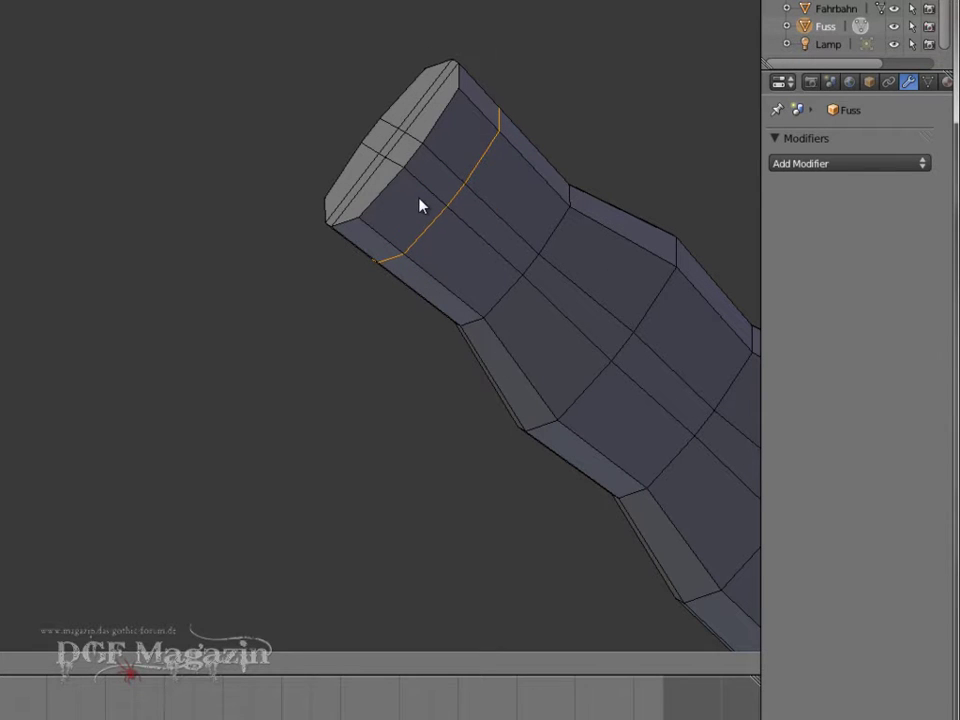
click(420, 206)
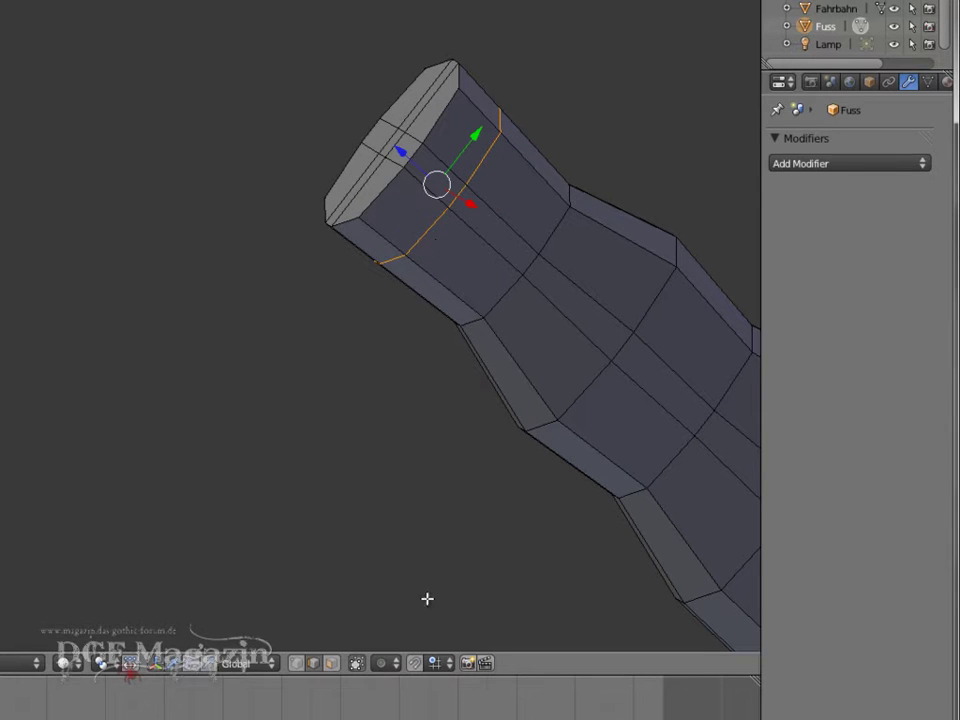
click(332, 666)
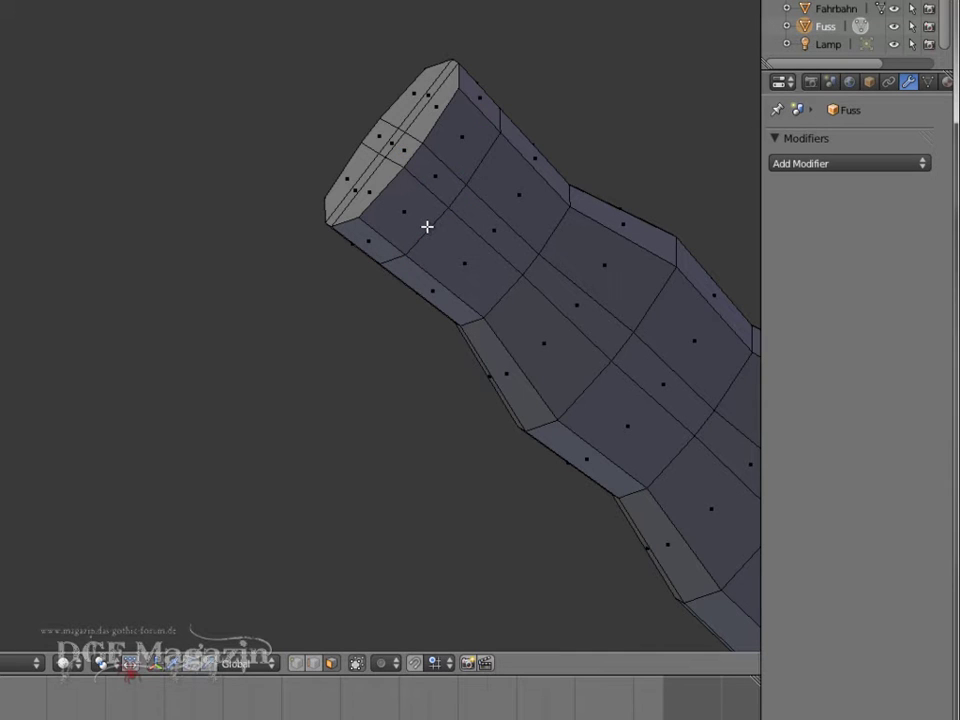
key(ctrl+z)
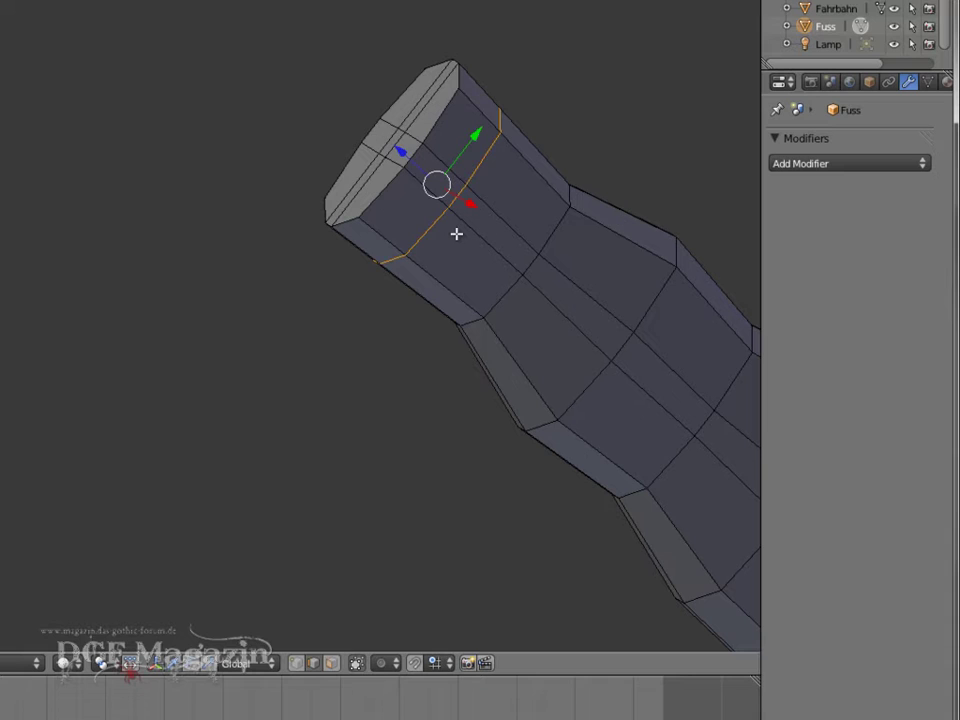
key(ctrl+shift+z)
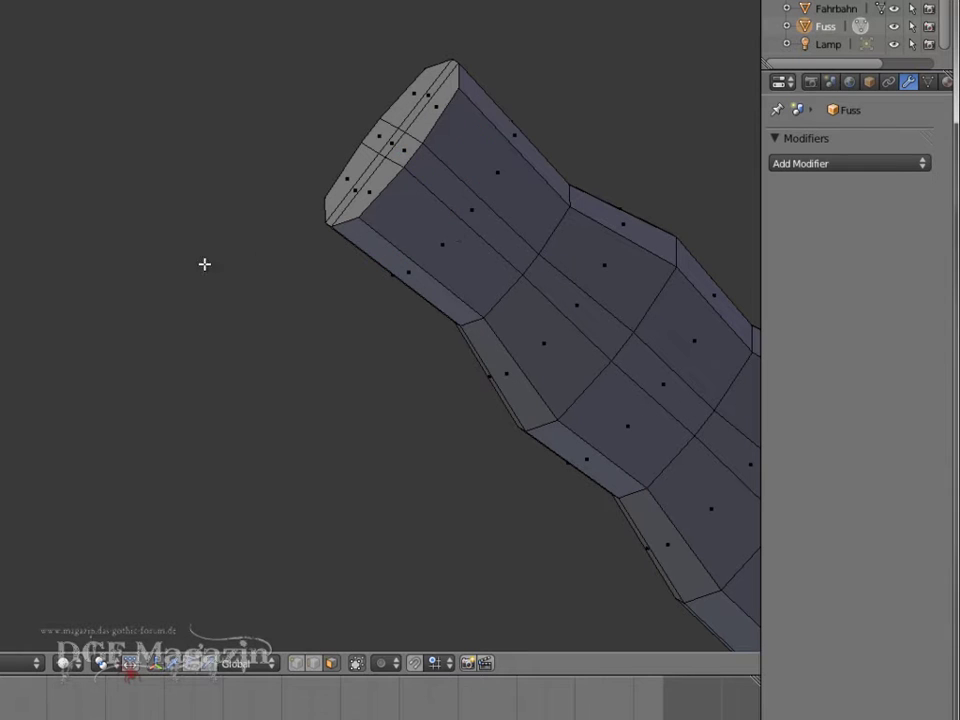
Step: Cut two more loops around the pillar's neck and slide them up along Z
key(ctrl+r)
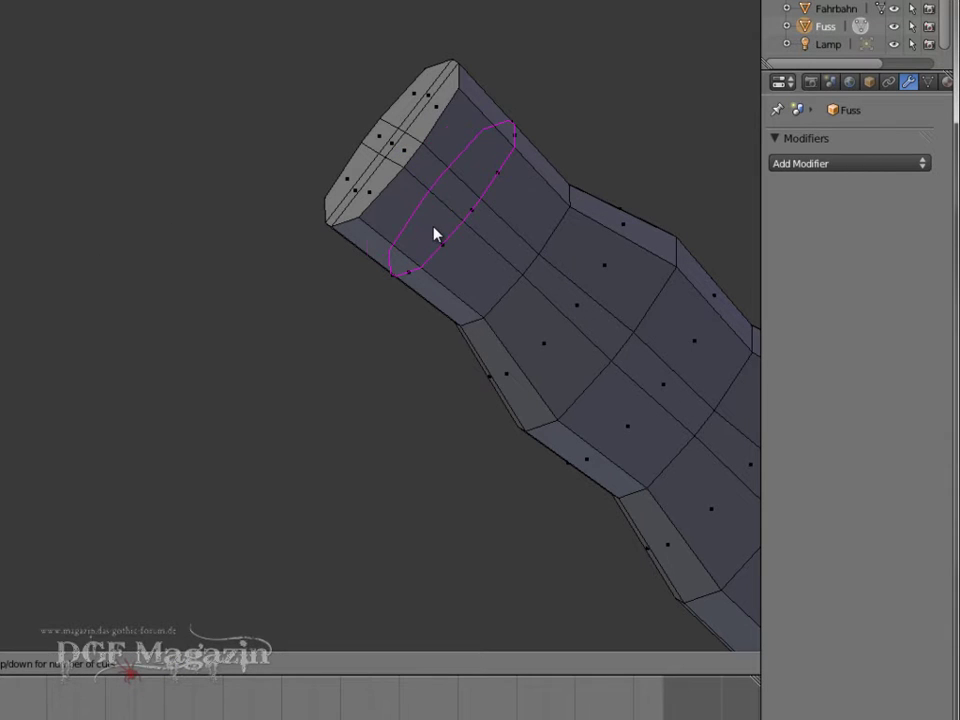
scroll(435, 235, up, 1)
click(435, 235)
right_click(433, 225)
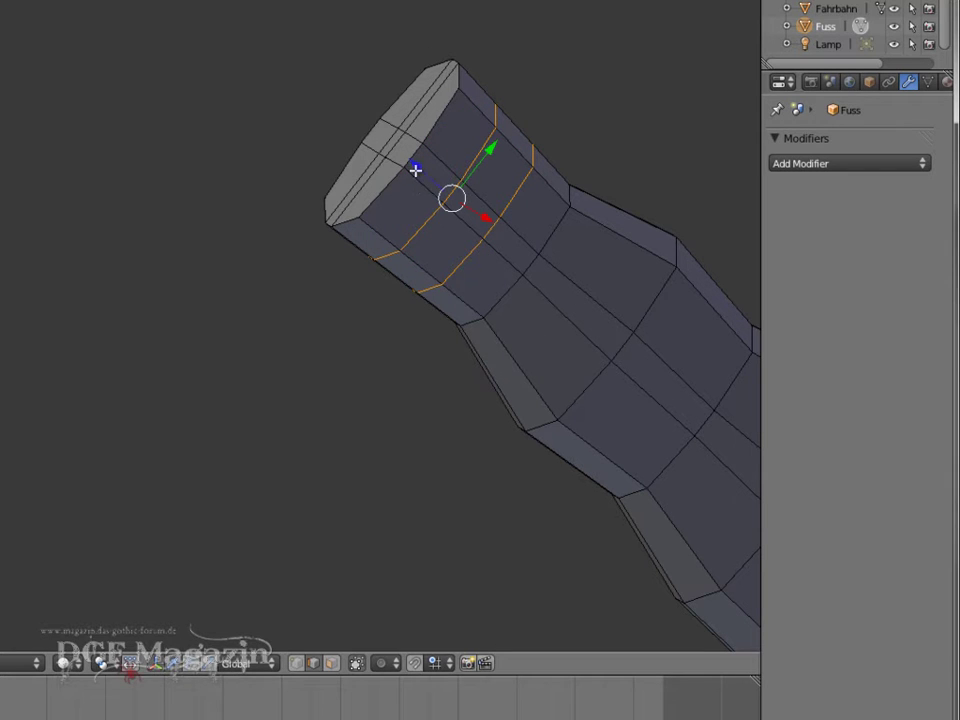
key(g)
key(z)
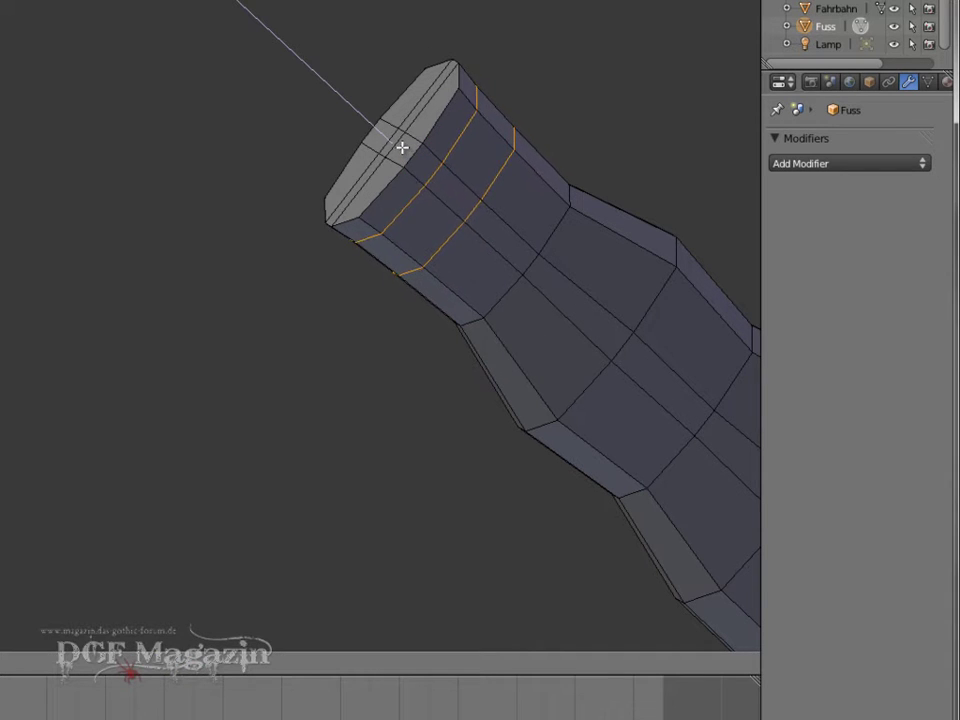
click(435, 133)
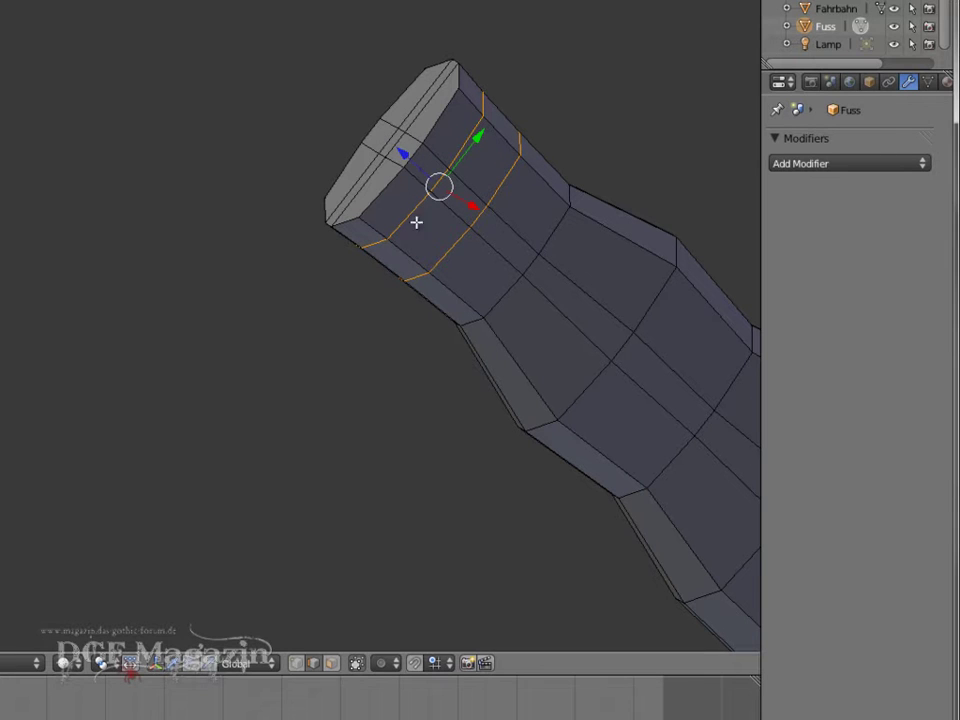
click(331, 663)
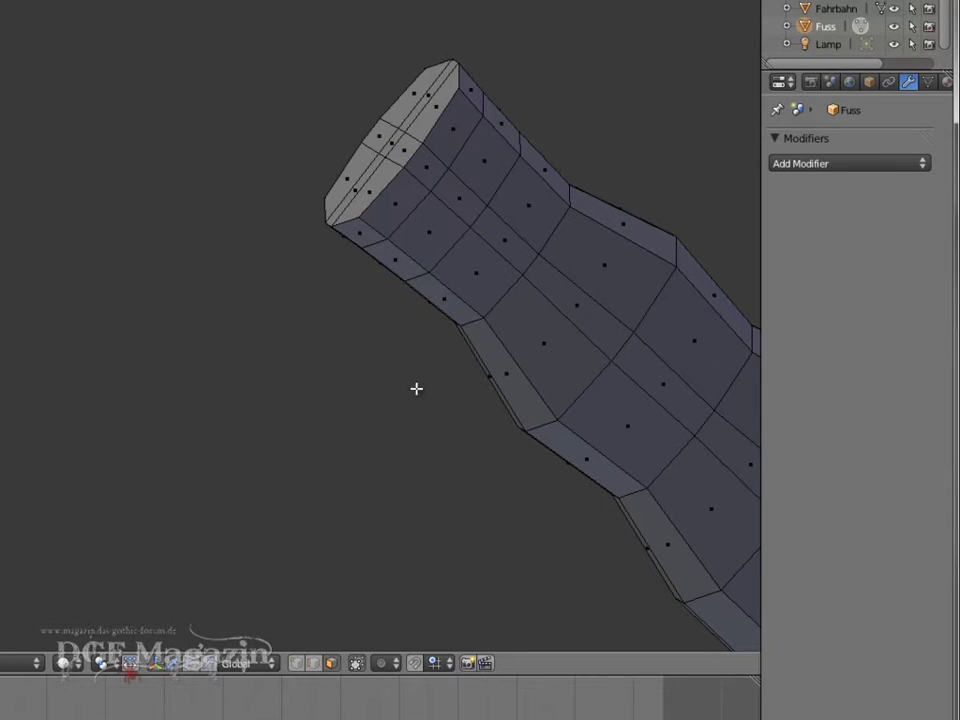
Step: Select two faces on the pillar's upper neck and extrude them in place
right_click(435, 231)
right_click(466, 198)
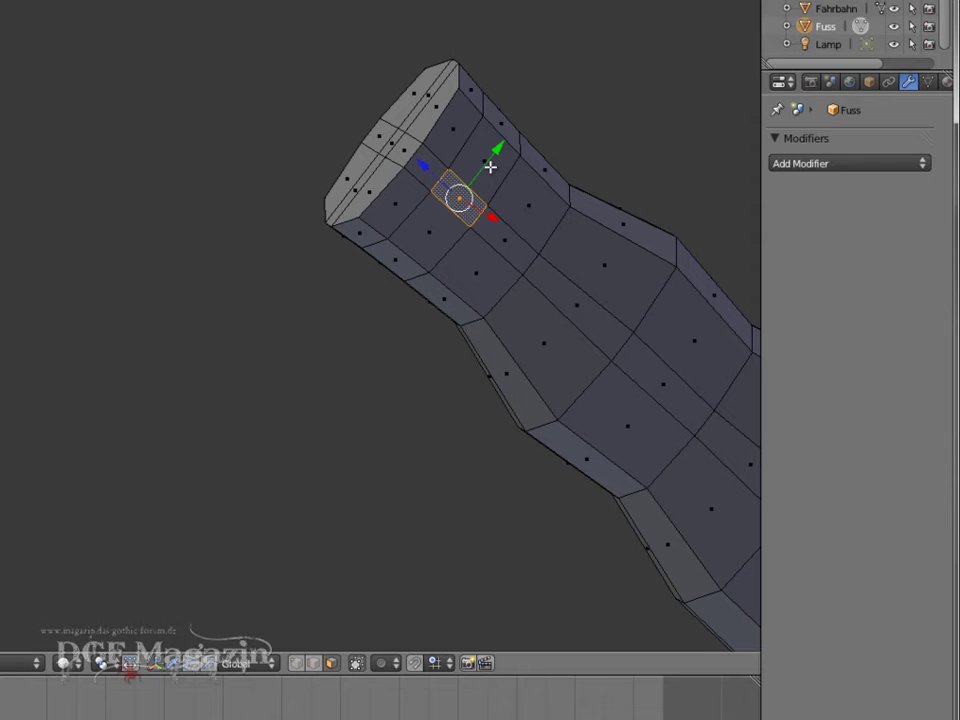
shift+right_click(515, 292)
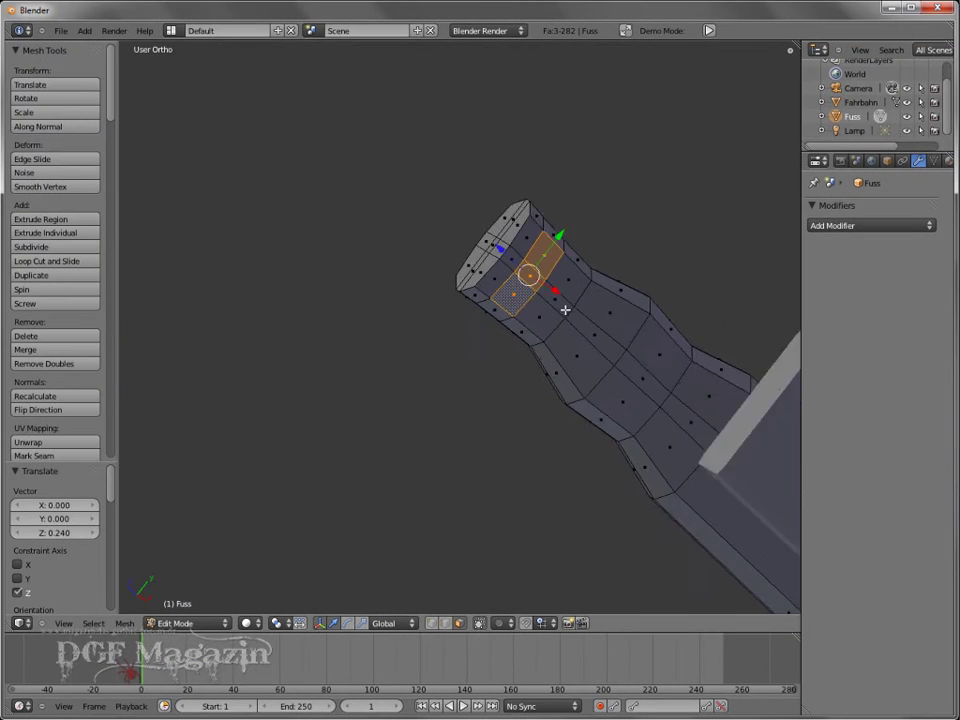
mouse_move(565, 310)
middle_down()
mouse_move(499, 328)
mouse_move(534, 321)
middle_up()
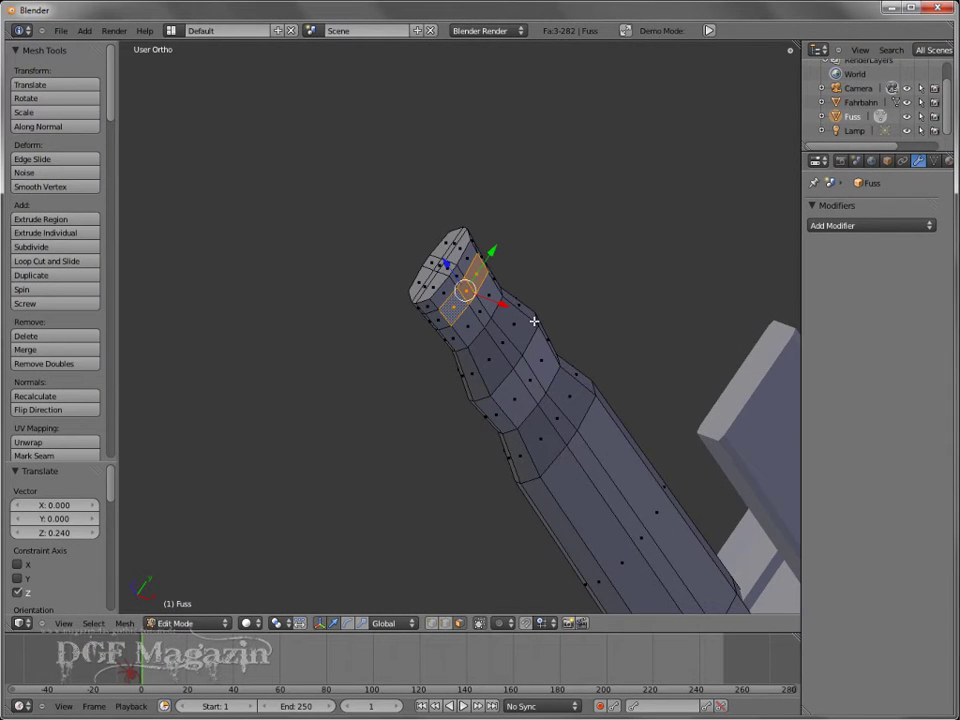
key(e)
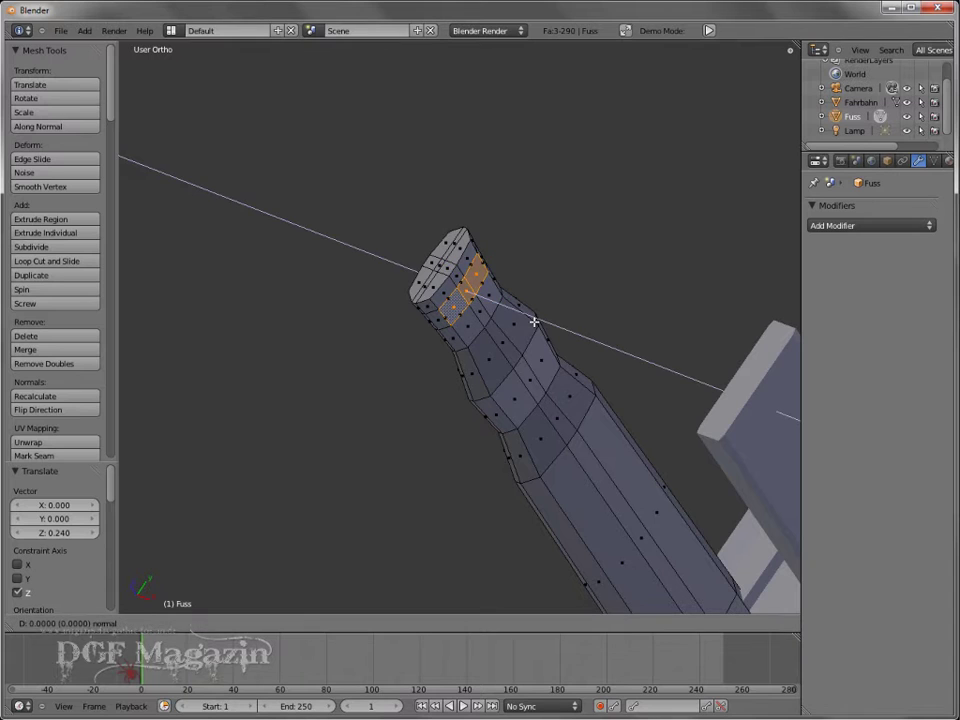
right_click(534, 321)
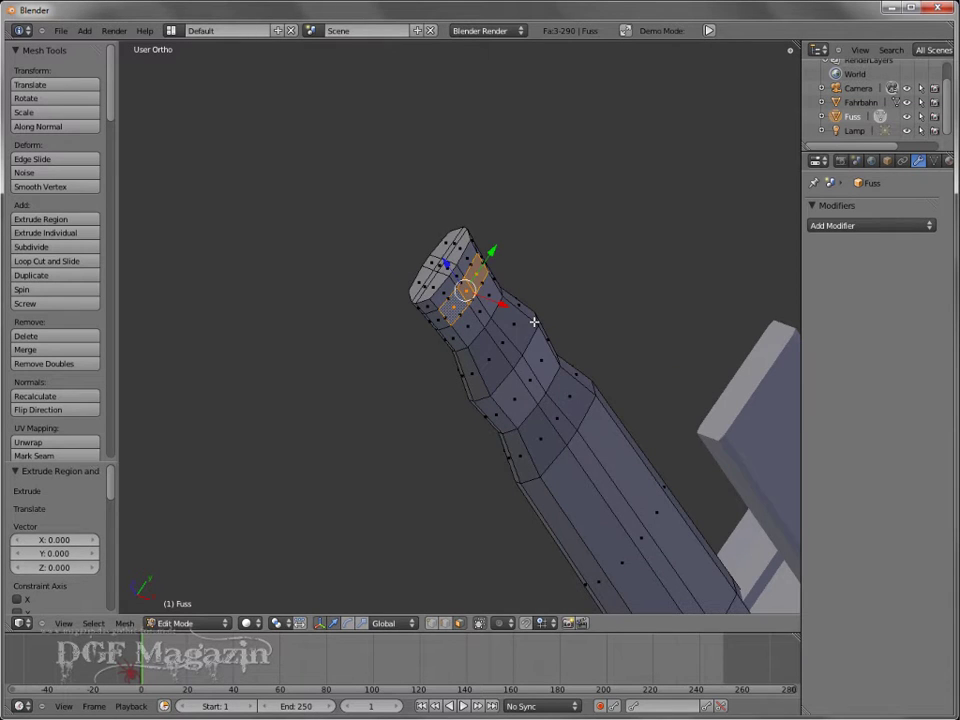
Step: In front view, move the extruded faces along X to form the horizontal arm
key(KP_1)
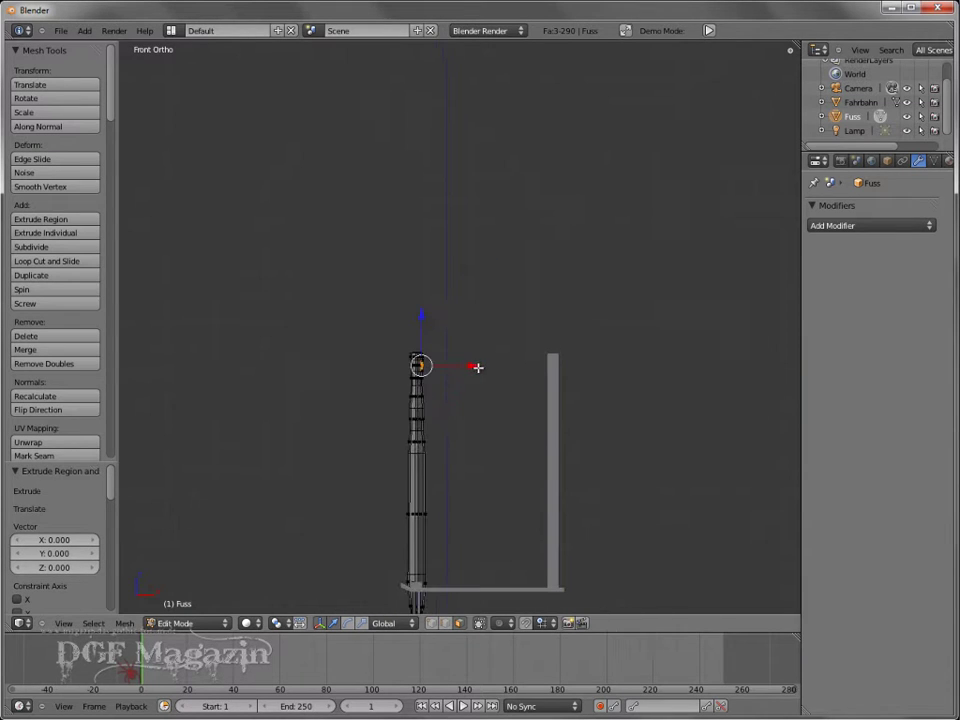
key(g)
key(x)
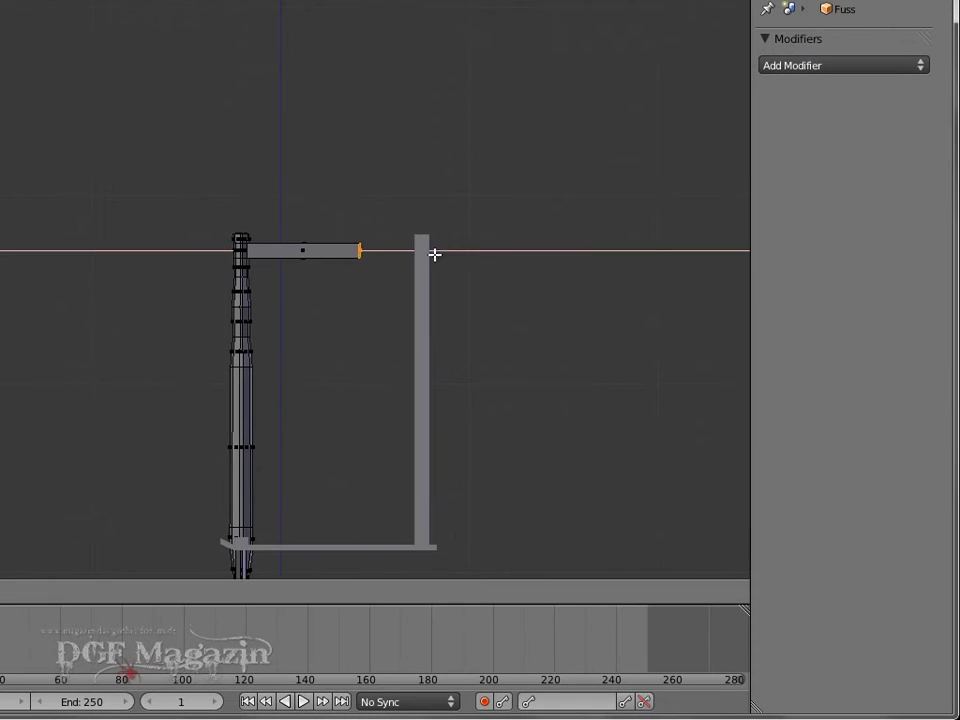
click(486, 256)
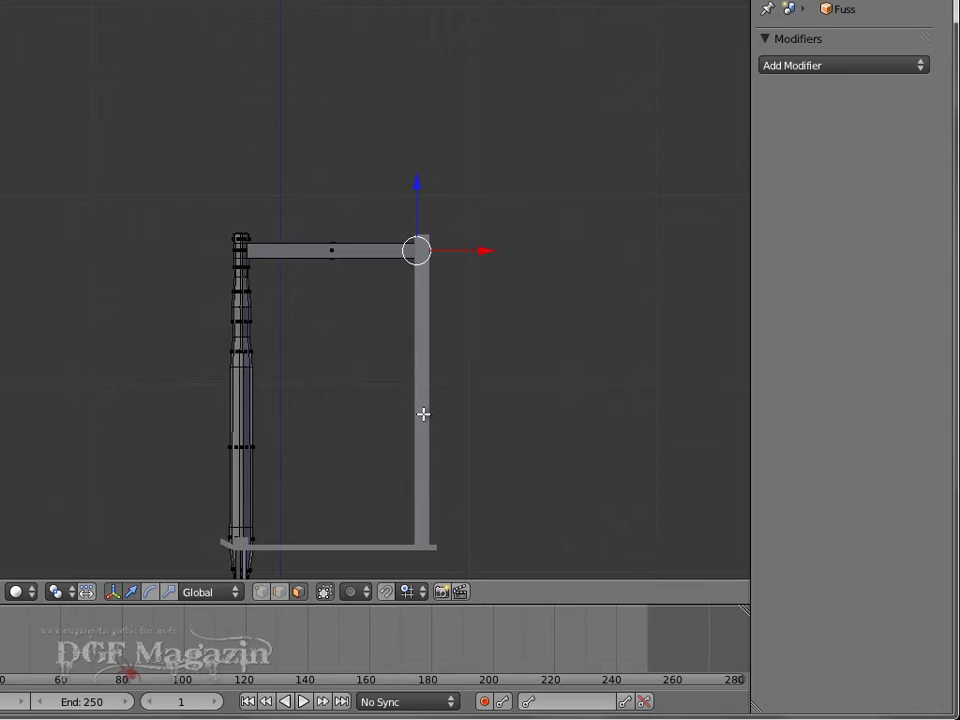
mouse_move(508, 291)
middle_down()
mouse_move(354, 296)
mouse_move(549, 311)
mouse_move(351, 300)
mouse_move(416, 319)
mouse_move(259, 351)
mouse_move(229, 313)
middle_up()
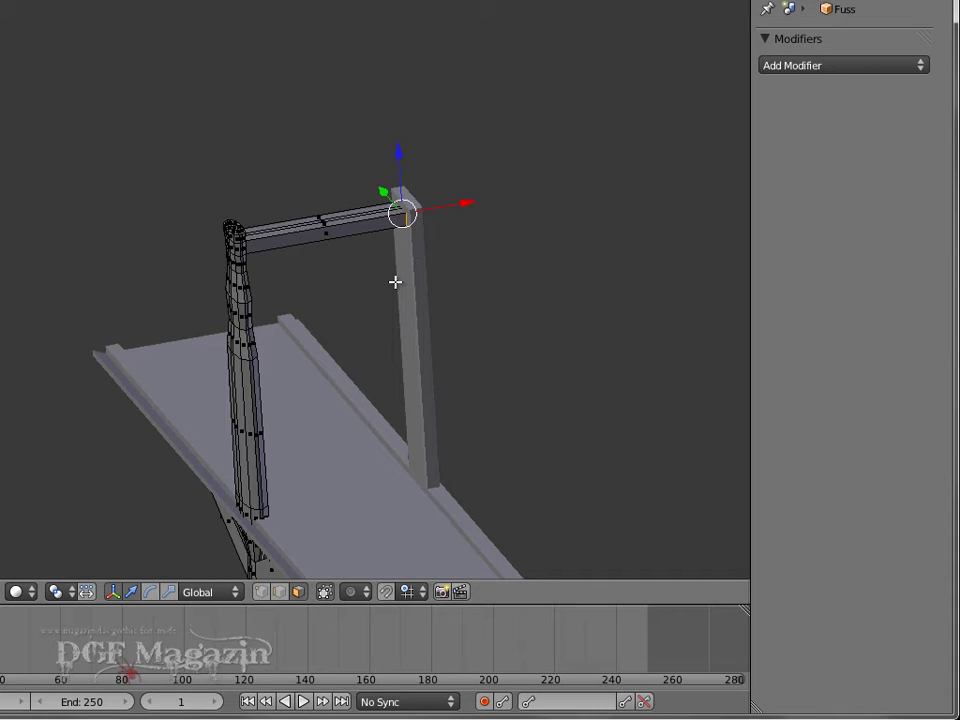
Step: Switch to wireframe and zoom a top view onto the arm's end edges
key(z)
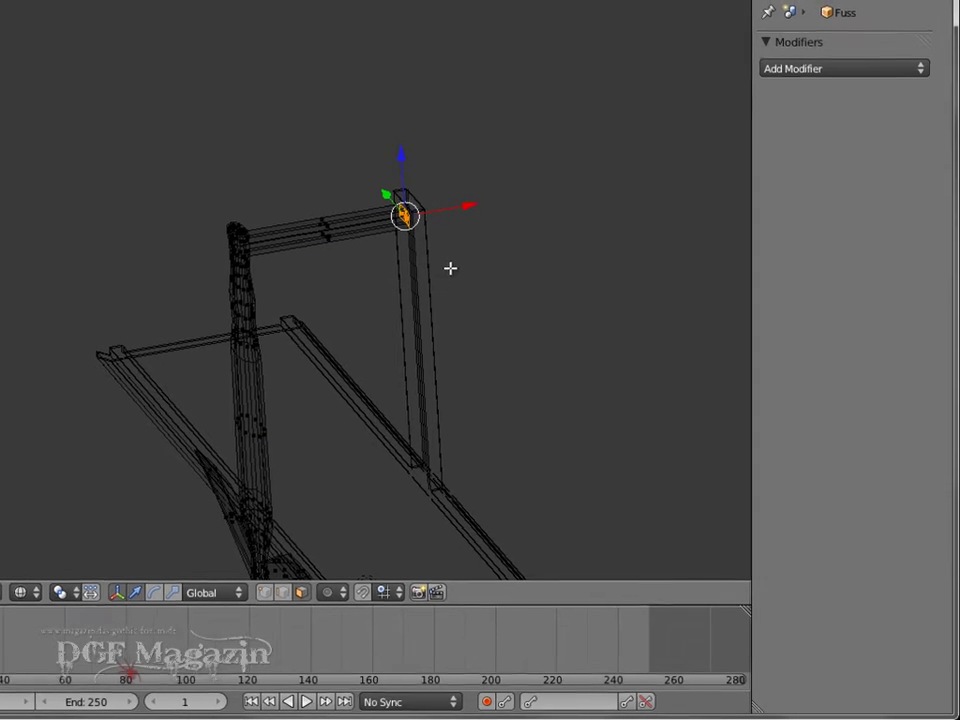
key(KP_7)
scroll(570, 377, up, 5)
scroll(593, 371, up, 2)
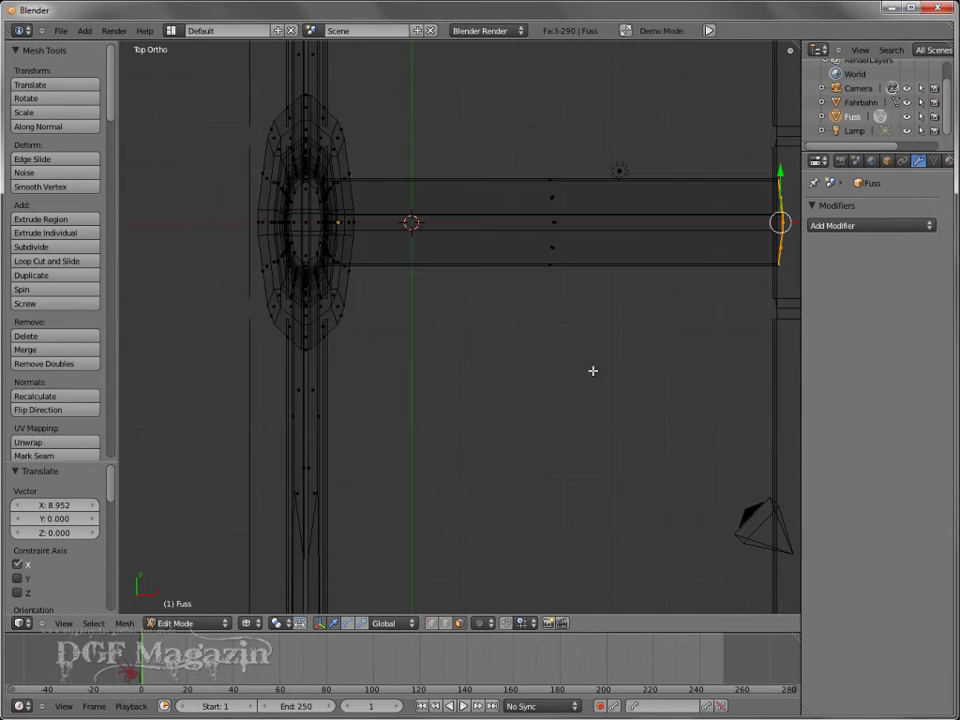
ctrl+scroll(634, 354, down, 5)
scroll(493, 311, up, 2)
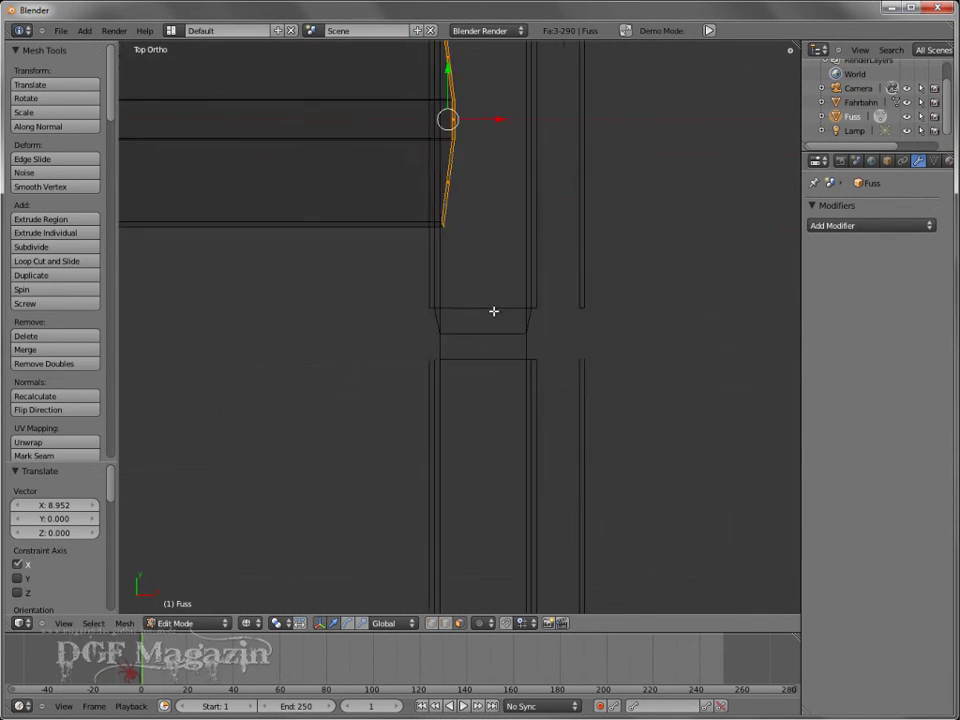
scroll(479, 254, up, 2)
shift+middle_drag(479, 254, 483, 444)
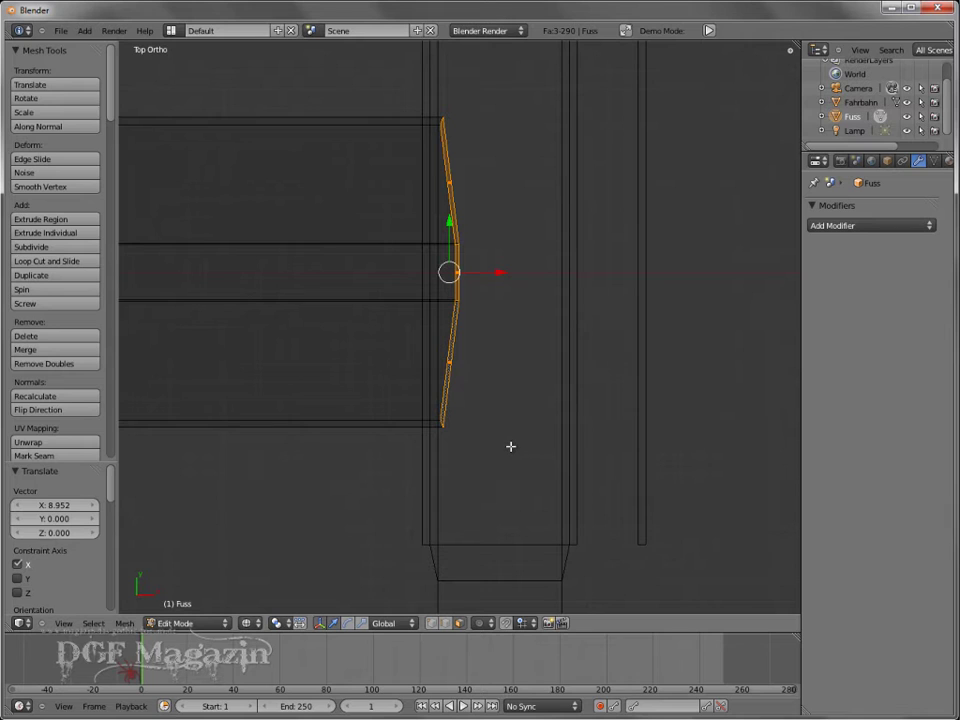
Step: Push the arm's end edge a further 0.214 along X into the upright post
key(KP_5)
scroll(510, 445, down, 2)
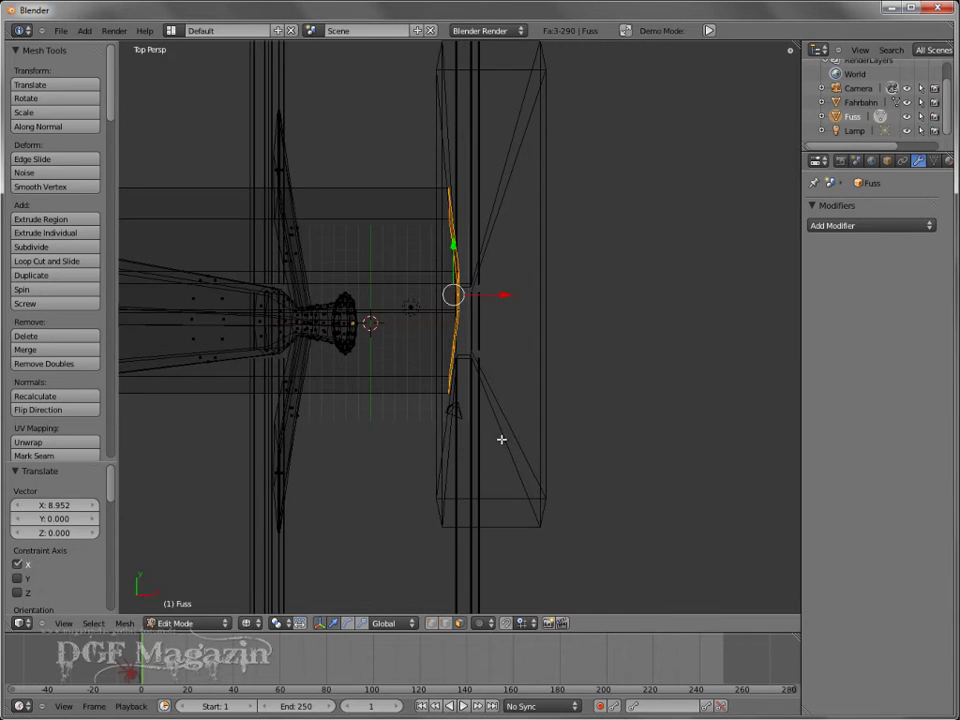
key(KP_5)
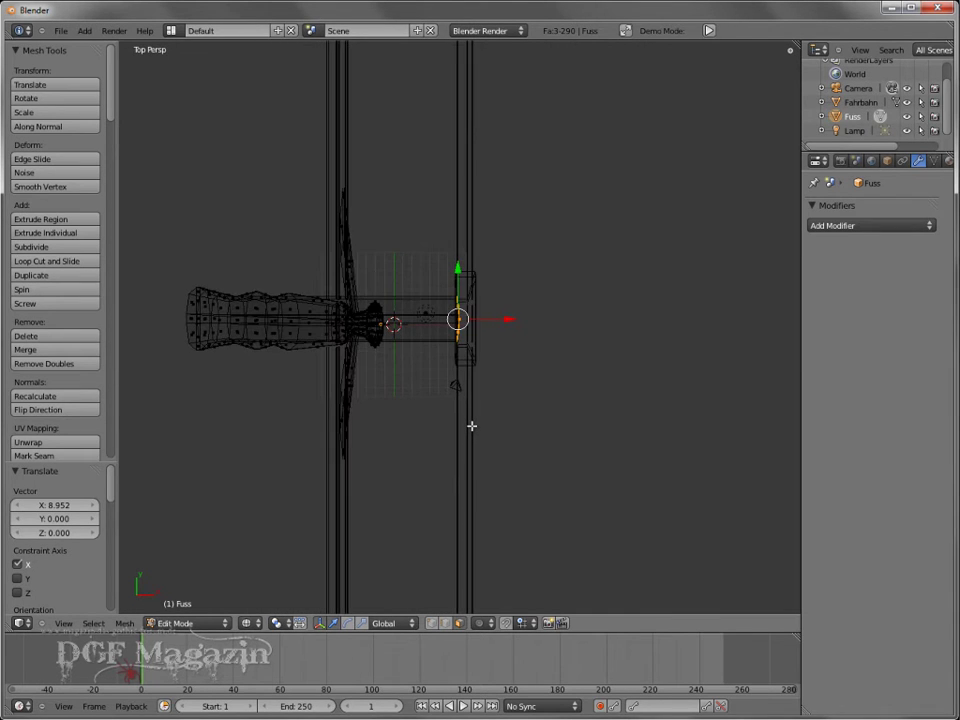
scroll(472, 426, up, 2)
scroll(472, 426, up, 2)
scroll(469, 422, up, 3)
scroll(469, 407, up, 2)
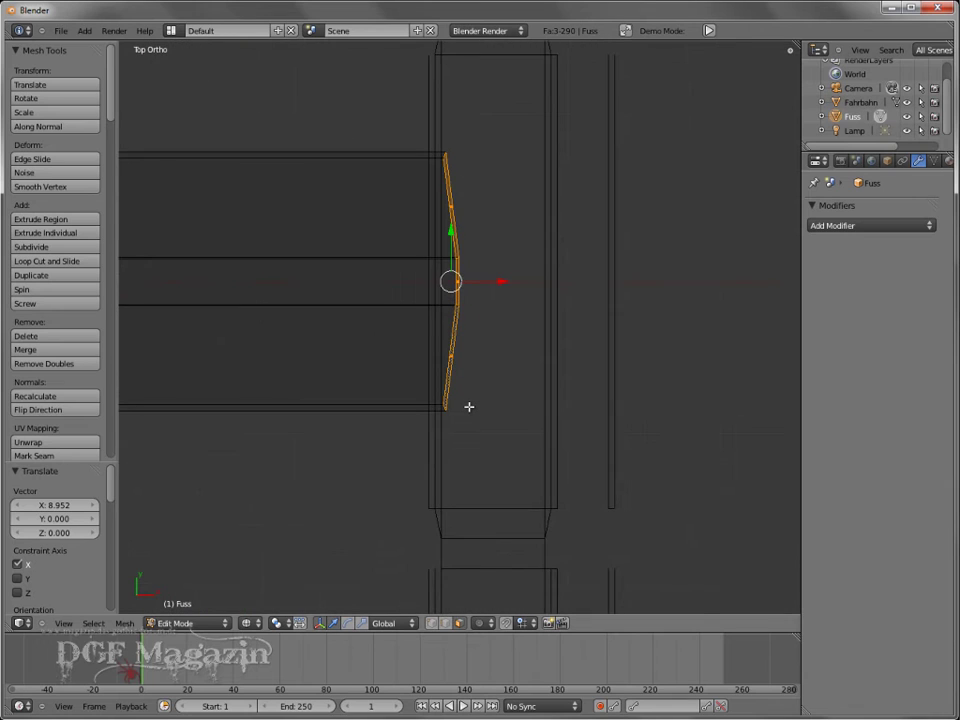
click(534, 283)
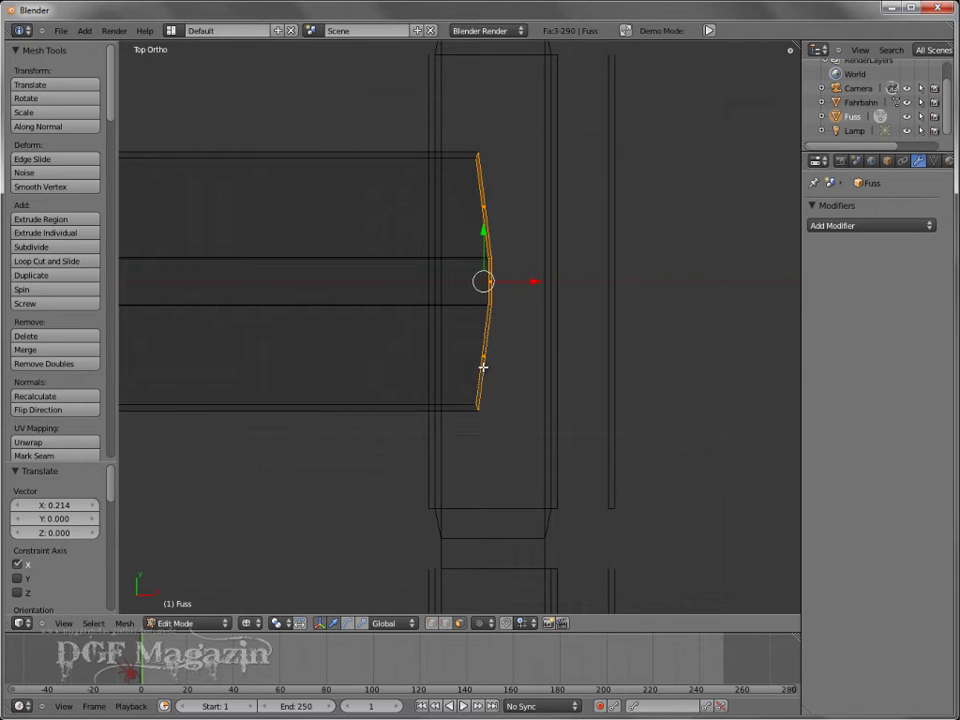
Step: Return to solid shading and Object Mode, viewing the frame from the front
key(z)
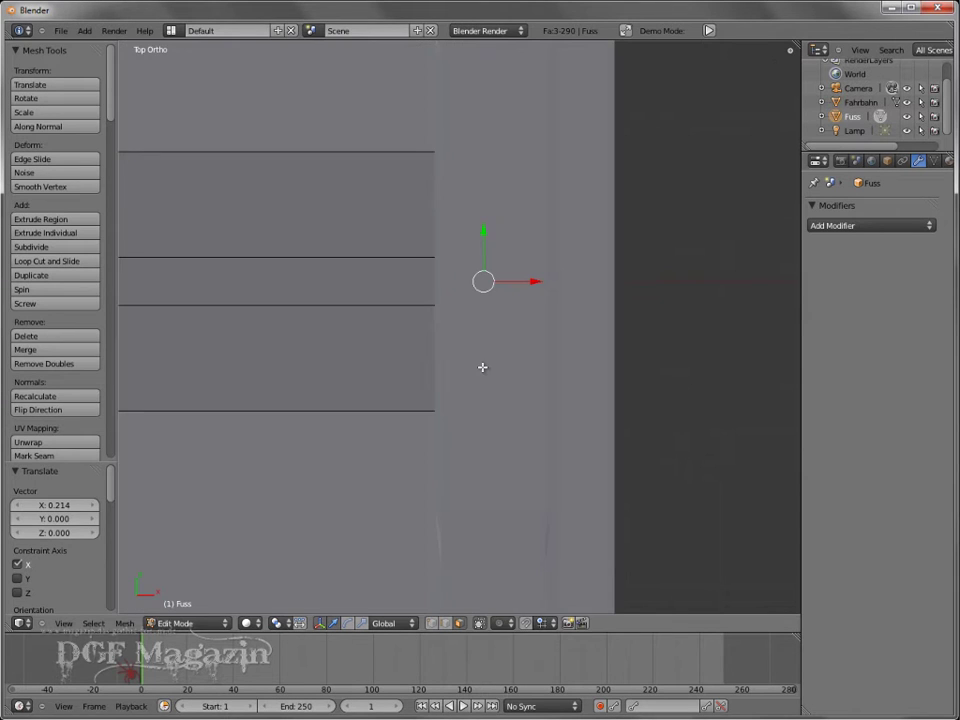
middle_drag(497, 416, 495, 355)
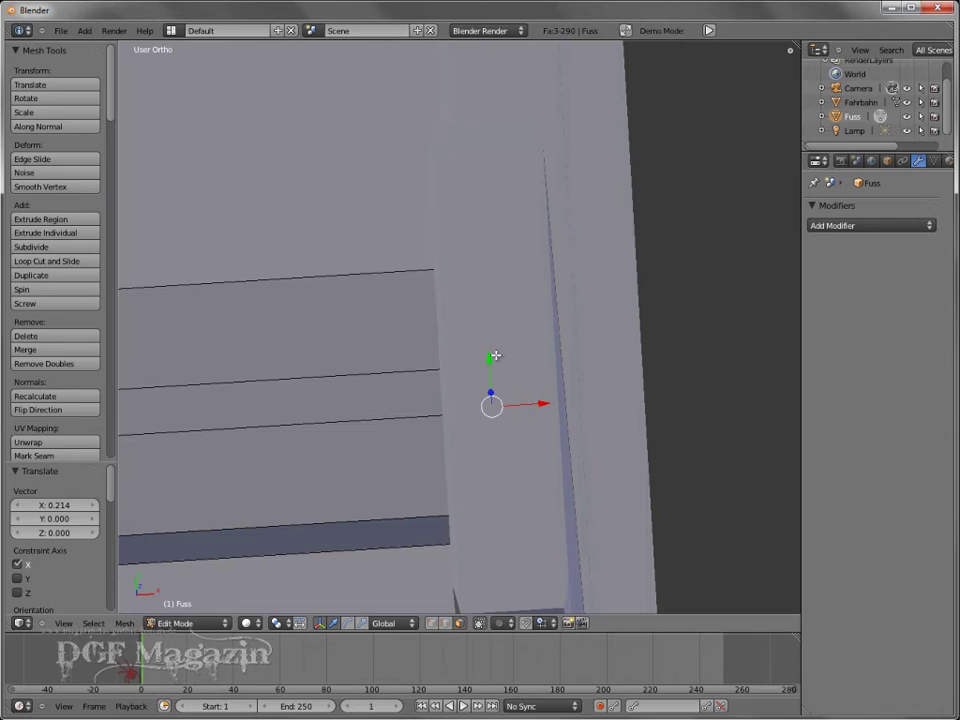
key(Tab)
scroll(497, 361, down, 3)
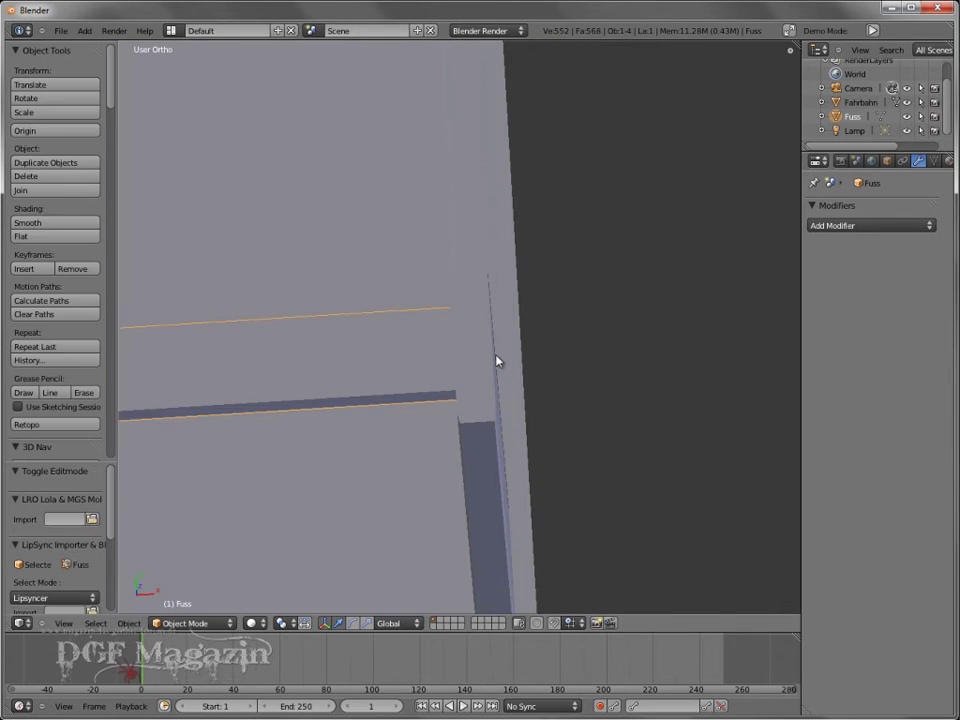
scroll(480, 435, down, 3)
mouse_move(480, 435)
middle_down()
mouse_move(463, 362)
mouse_move(465, 315)
mouse_move(514, 388)
mouse_move(551, 336)
mouse_move(581, 246)
mouse_move(520, 392)
mouse_move(514, 367)
middle_up()
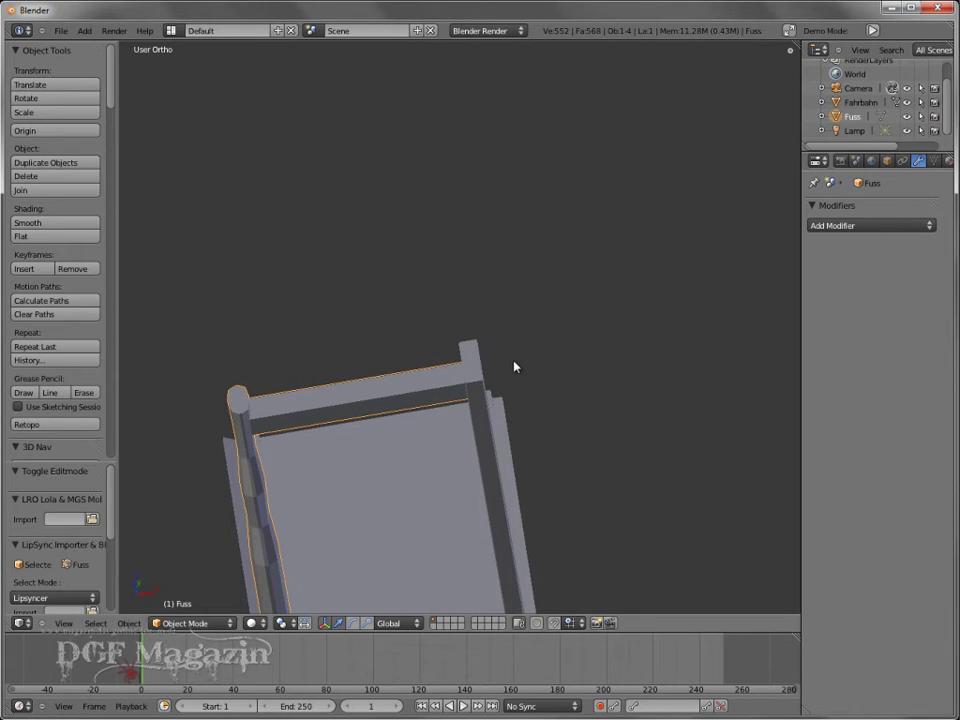
key(KP_1)
scroll(381, 429, up, 3)
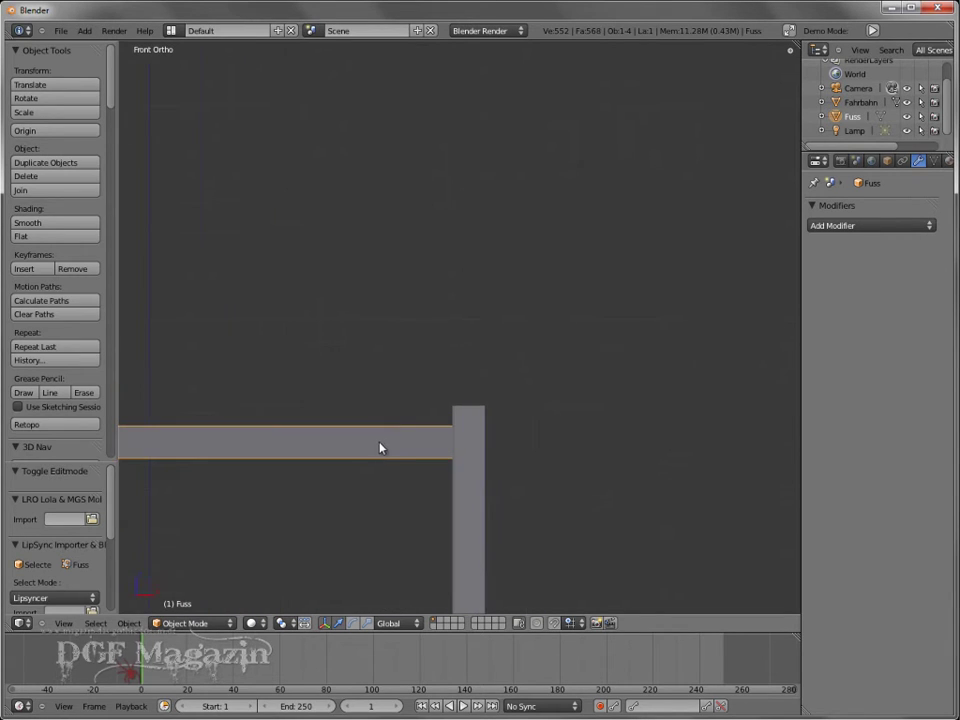
scroll(574, 390, down, 3)
scroll(557, 401, up, 1)
scroll(557, 401, up, 1)
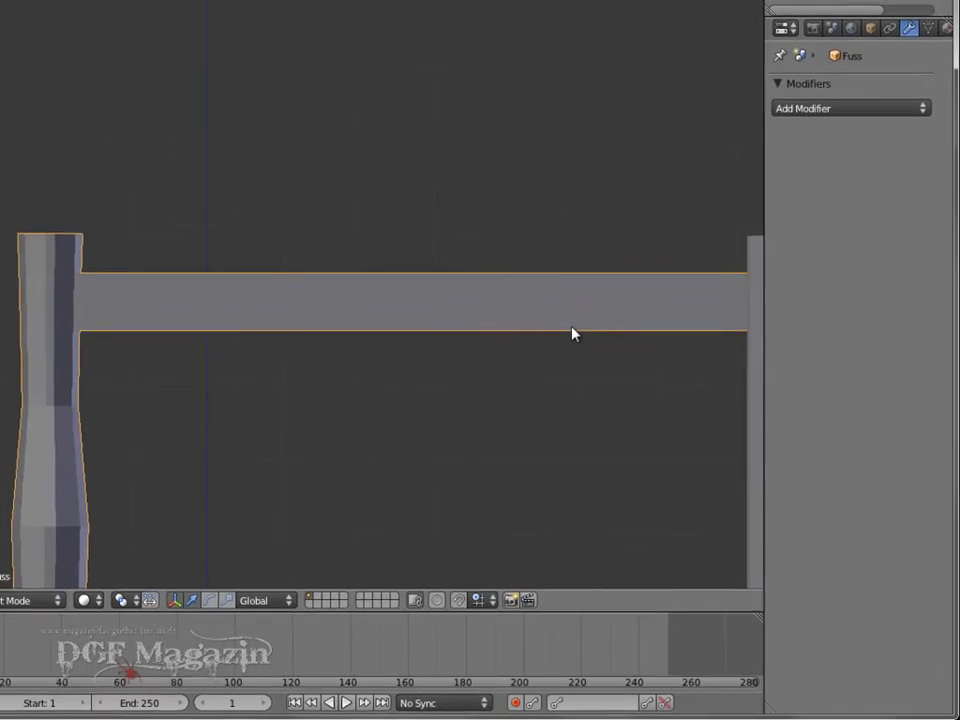
shift+middle_drag(574, 333, 435, 311)
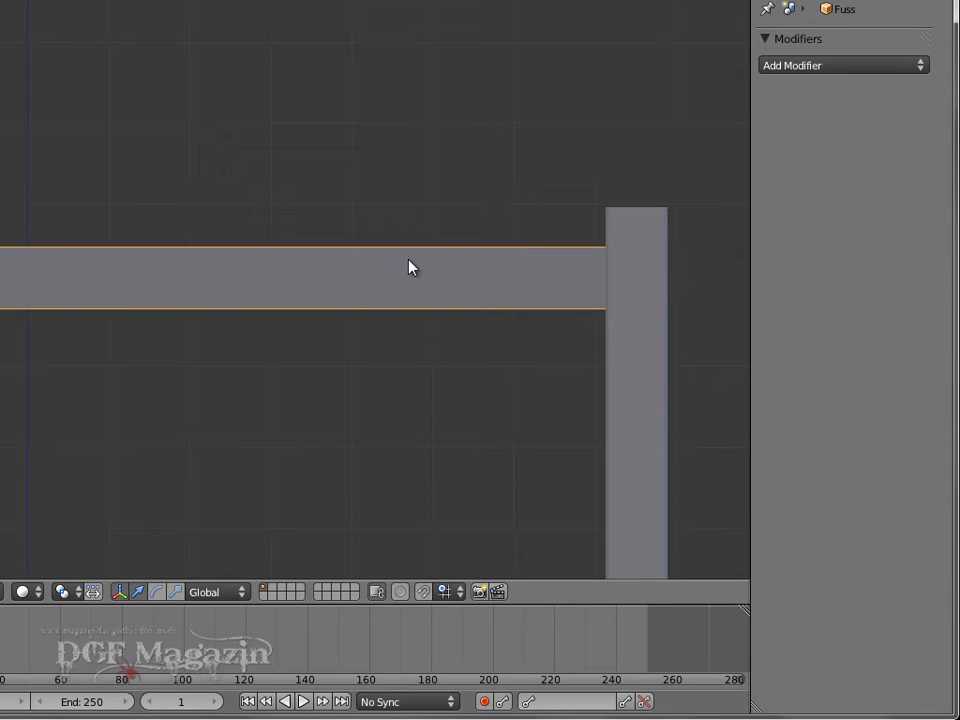
Step: Nudge the Fahrbahn post's top face slightly up along Z, then exit Edit Mode
right_click(640, 290)
key(Tab)
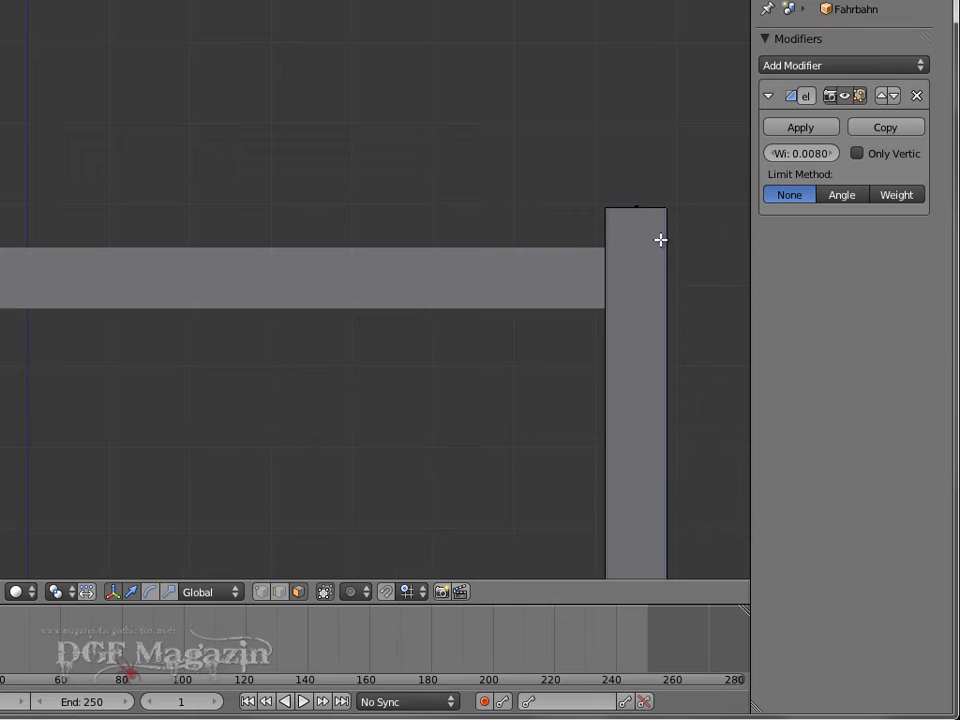
middle_drag(660, 238, 637, 284)
right_click(637, 284)
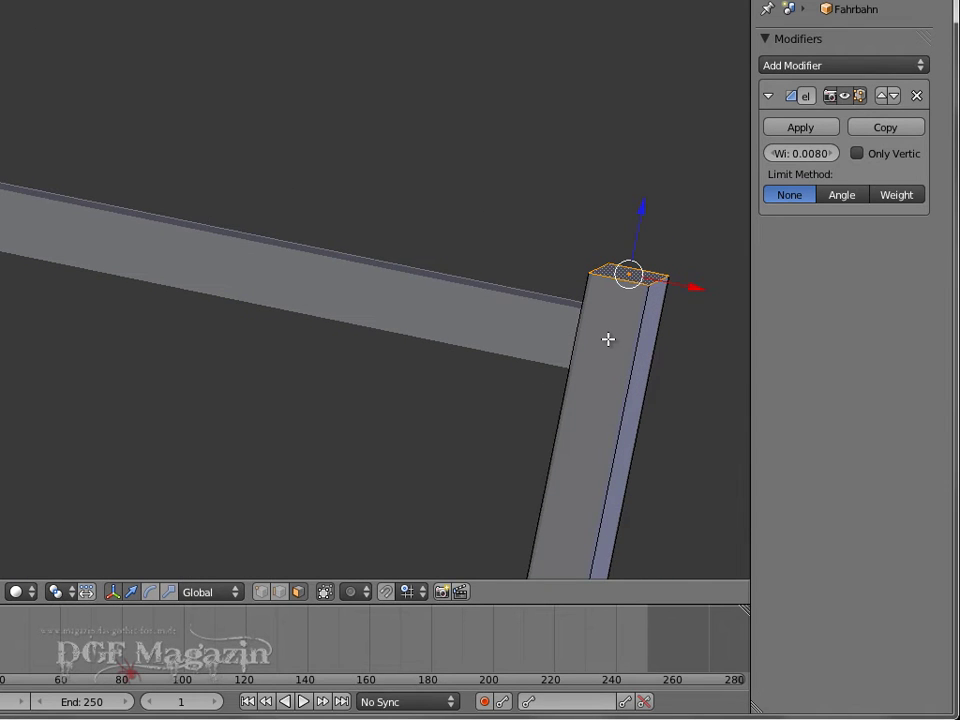
key(KP_1)
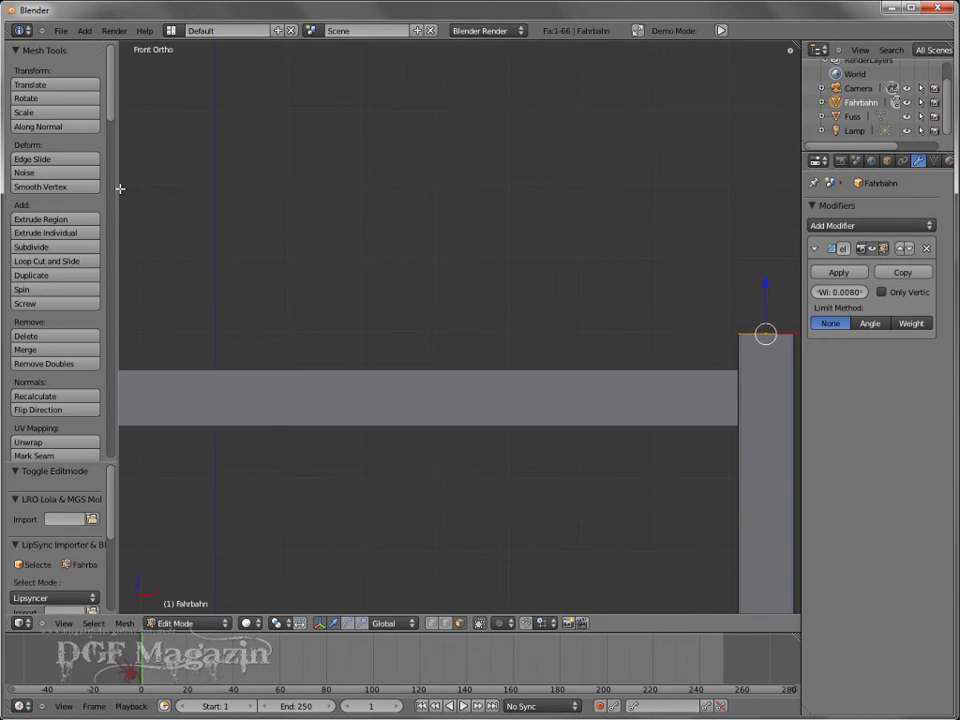
drag(117, 188, 60, 190)
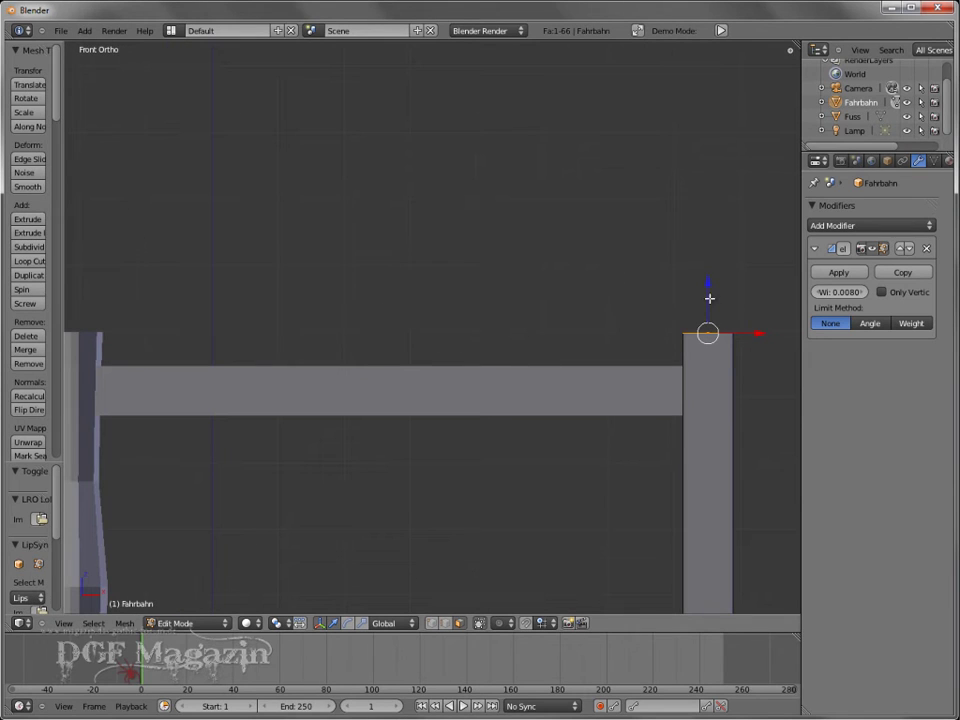
drag(708, 284, 707, 281)
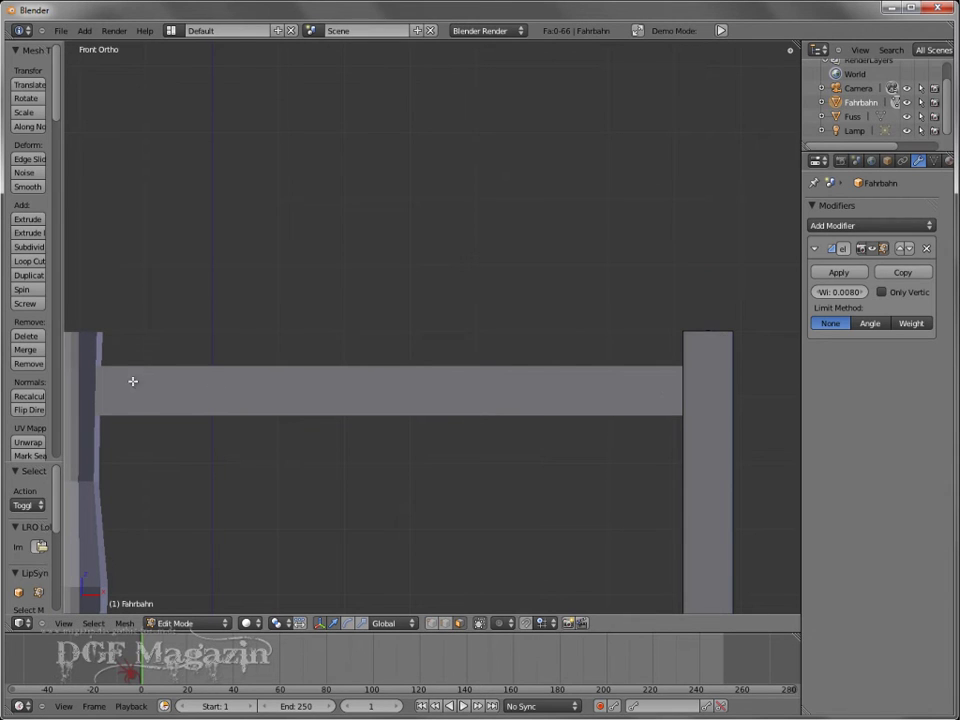
key(Tab)
Step: Open the Fuss pillar in Edit Mode and circle-select its top-face vertices
right_click(85, 380)
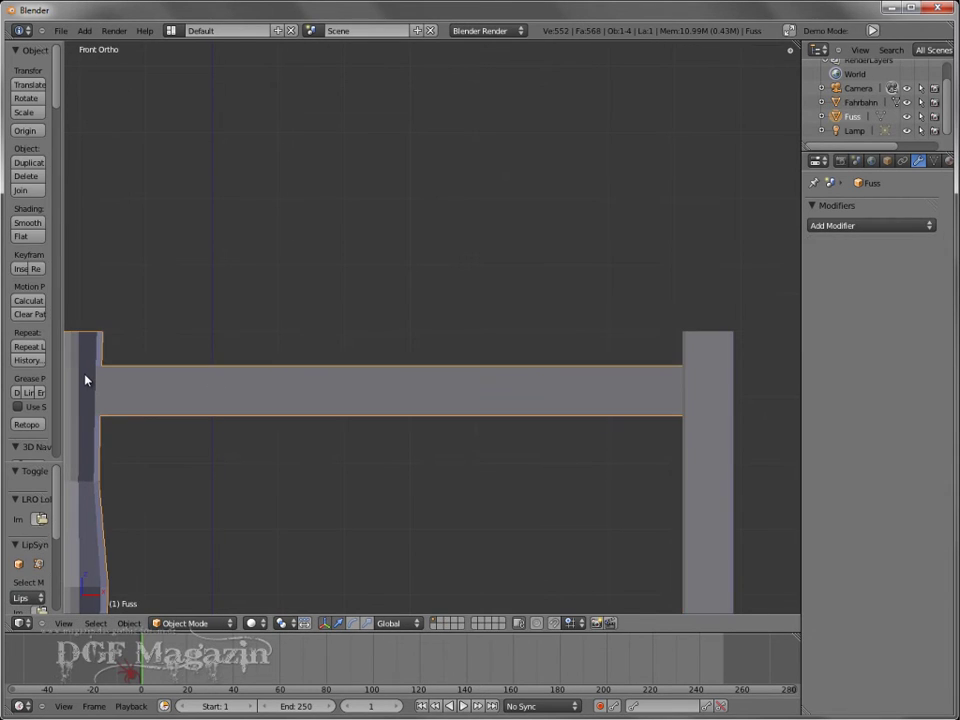
key(Tab)
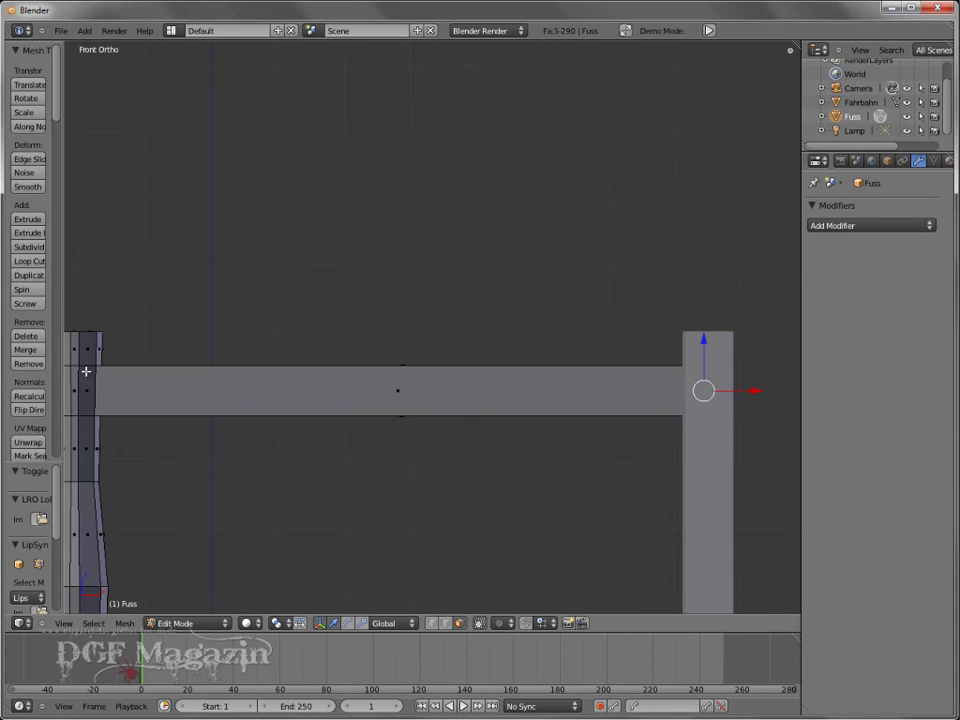
mouse_move(86, 371)
middle_down()
mouse_move(137, 371)
mouse_move(193, 427)
mouse_move(229, 433)
middle_up()
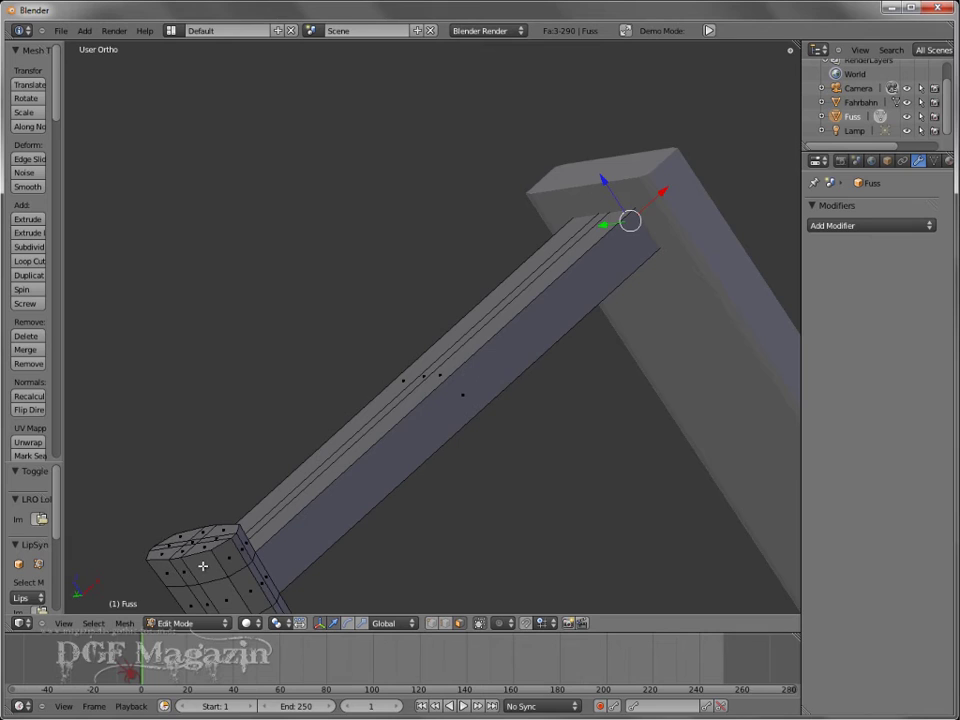
key(c)
scroll(188, 540, down, 2)
scroll(188, 540, down, 2)
mouse_move(188, 540)
mouse_down()
mouse_move(174, 547)
mouse_move(199, 544)
mouse_up()
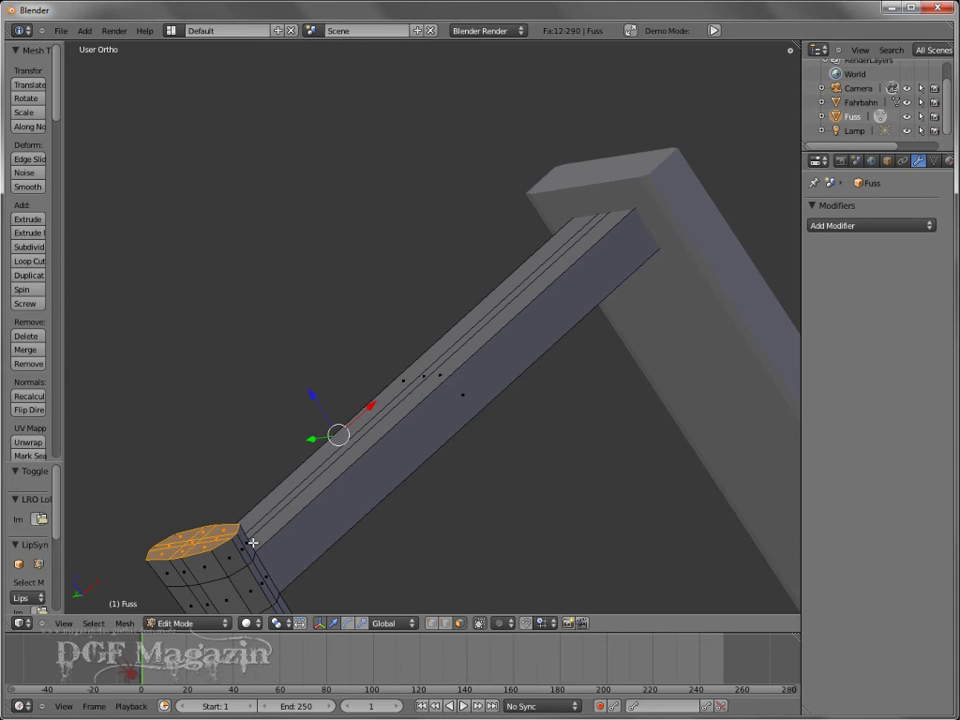
Step: Raise the pillar's top edge 0.0062 along Z, level with the beam, and exit Edit Mode
key(KP_1)
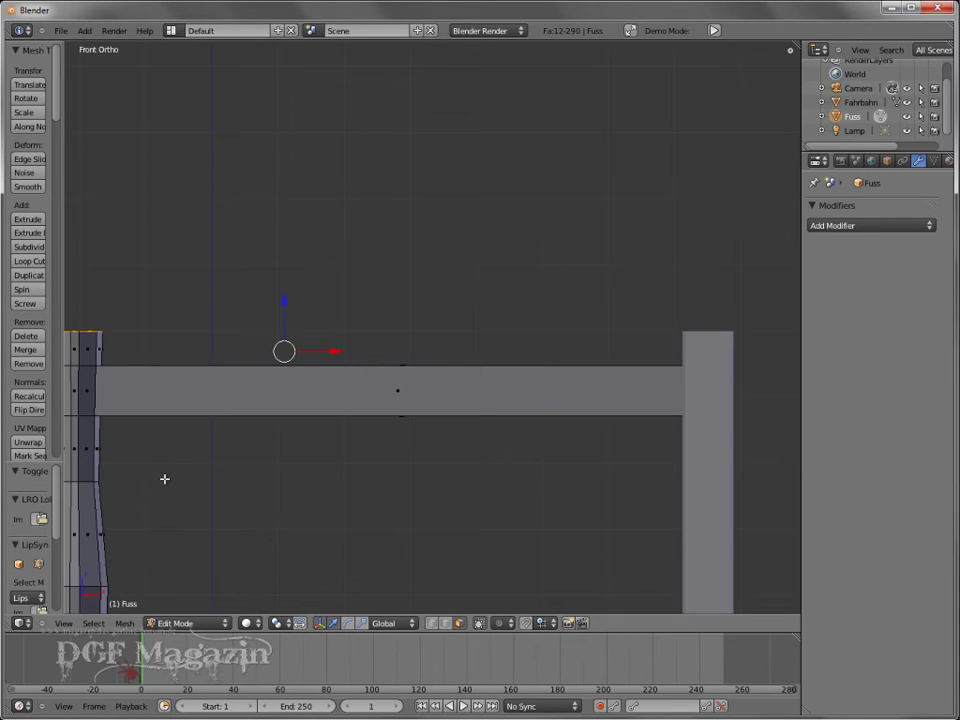
shift+middle_drag(161, 479, 460, 505)
scroll(407, 449, up, 1)
scroll(380, 458, up, 3)
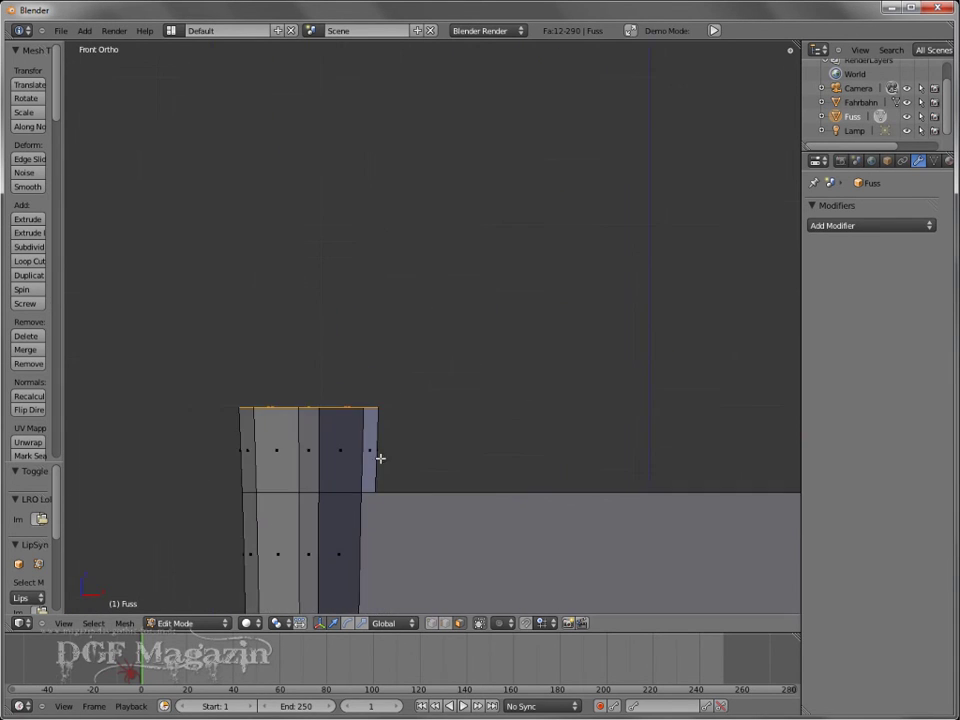
scroll(403, 434, down, 2)
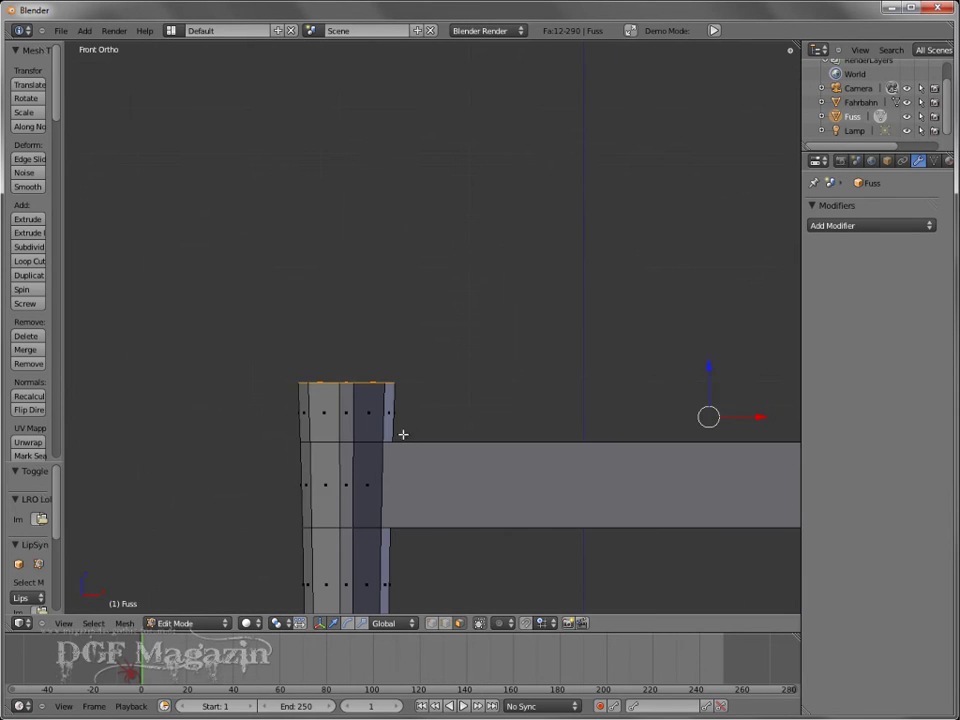
click(709, 367)
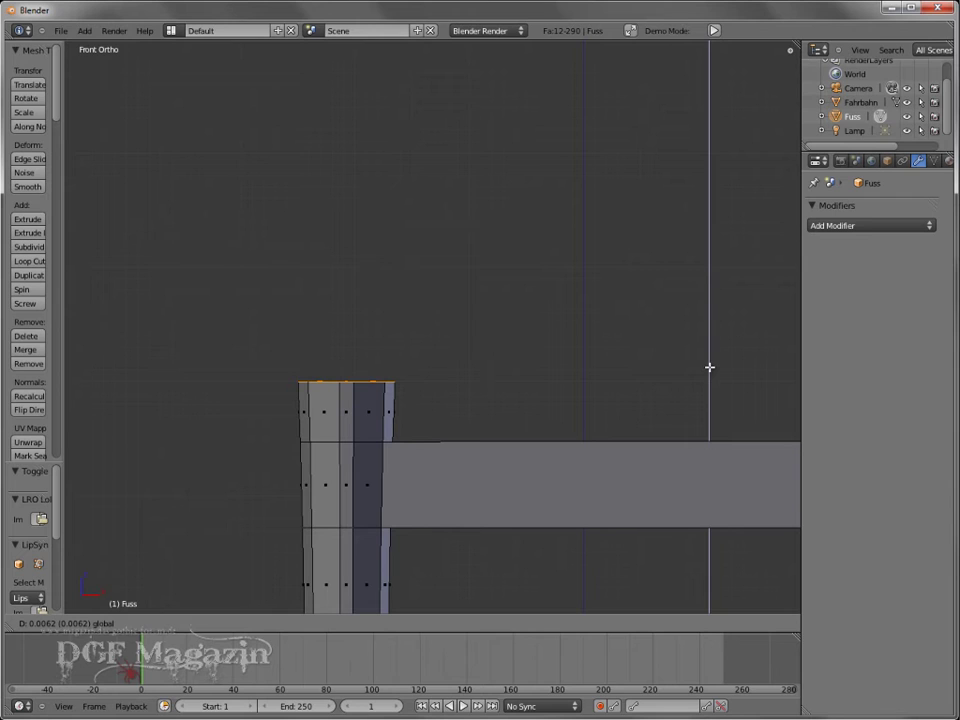
drag(709, 367, 709, 366)
click(709, 366)
scroll(585, 392, down, 3)
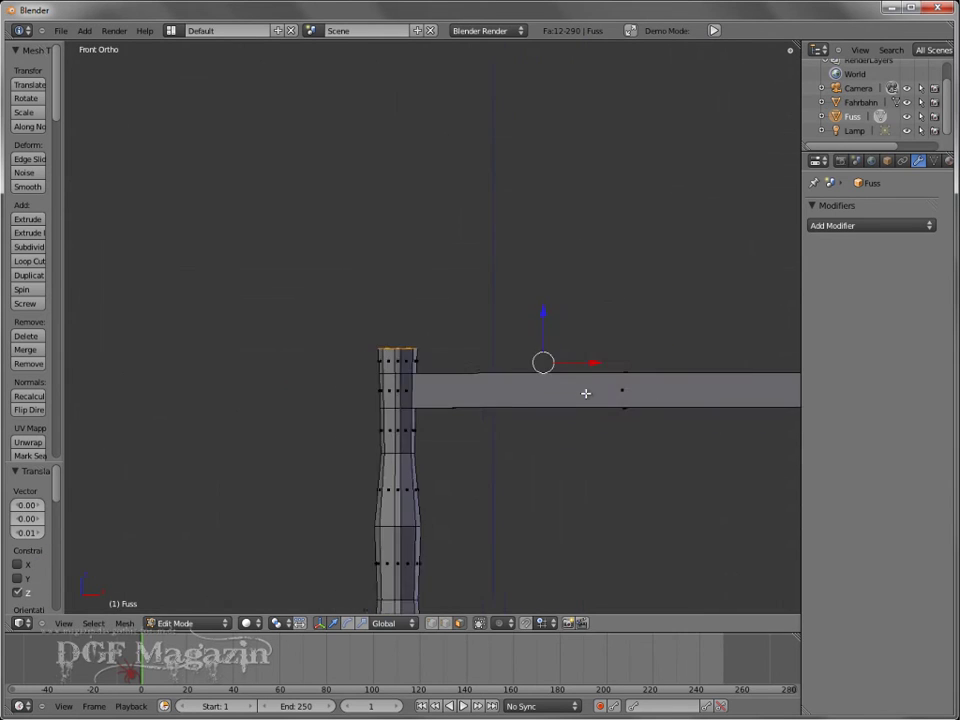
scroll(585, 392, down, 3)
scroll(575, 385, down, 2)
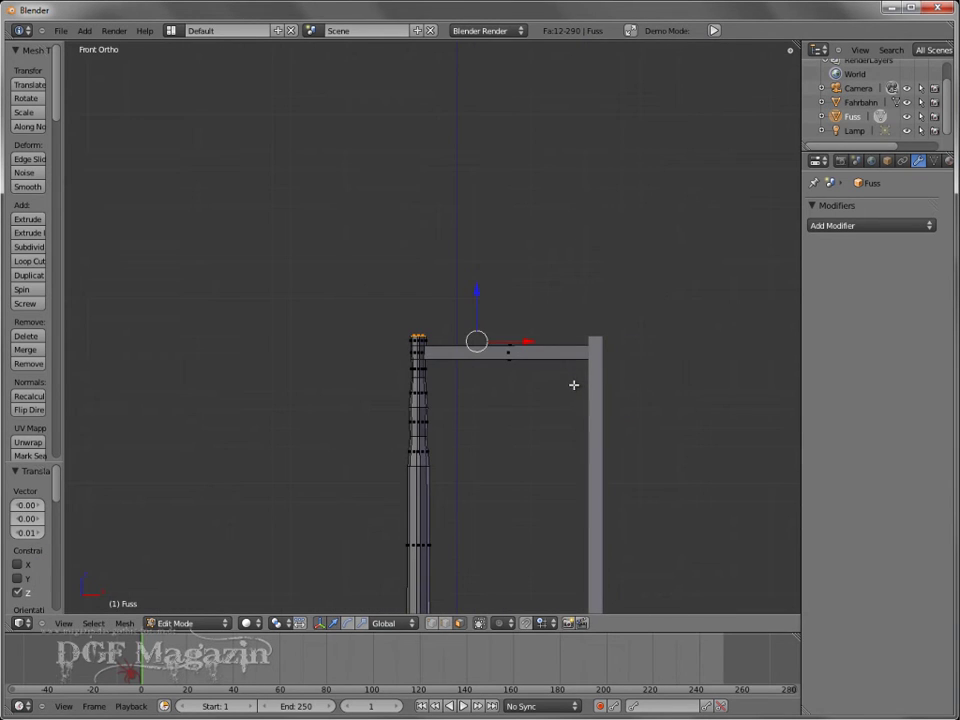
key(Tab)
Step: Deselect all, then select the Fuss pillar and add a Bevel modifier of width 0.1000
scroll(511, 397, down, 5)
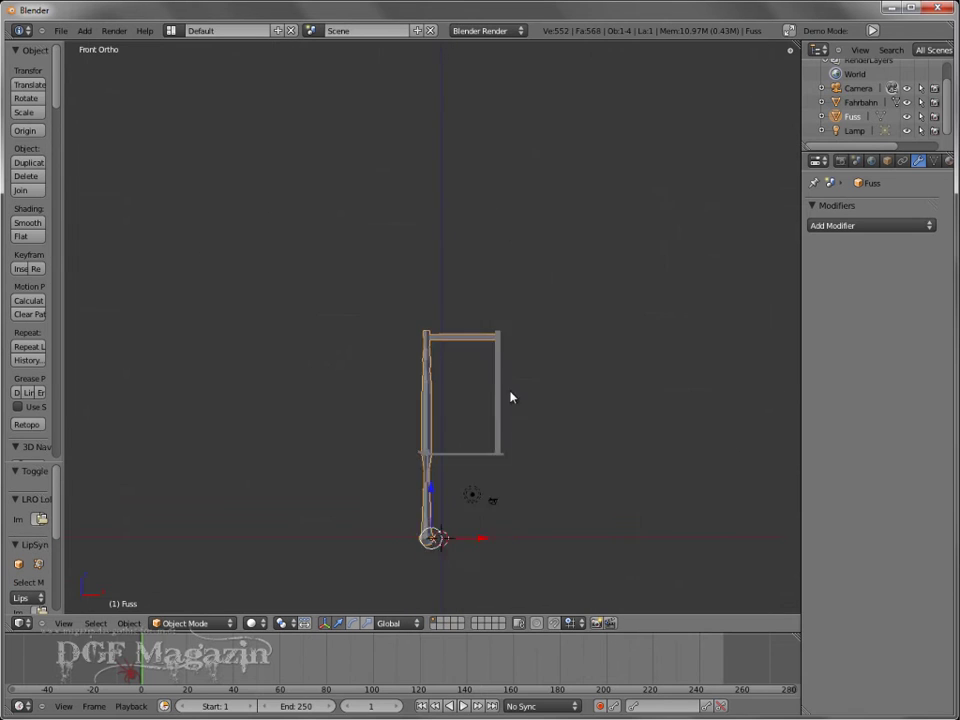
middle_drag(416, 409, 551, 437)
key(a)
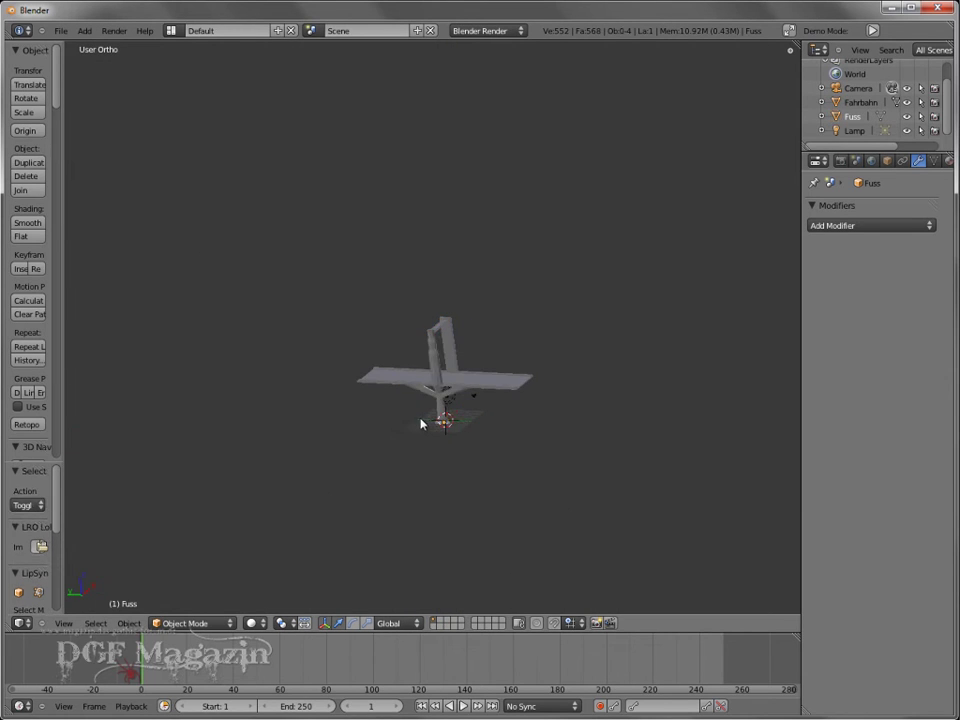
mouse_move(478, 431)
middle_down()
mouse_move(401, 446)
mouse_move(544, 411)
mouse_move(480, 435)
mouse_move(409, 428)
mouse_move(551, 407)
mouse_move(478, 431)
mouse_move(493, 424)
mouse_move(452, 452)
middle_up()
scroll(467, 399, up, 3)
scroll(467, 399, up, 2)
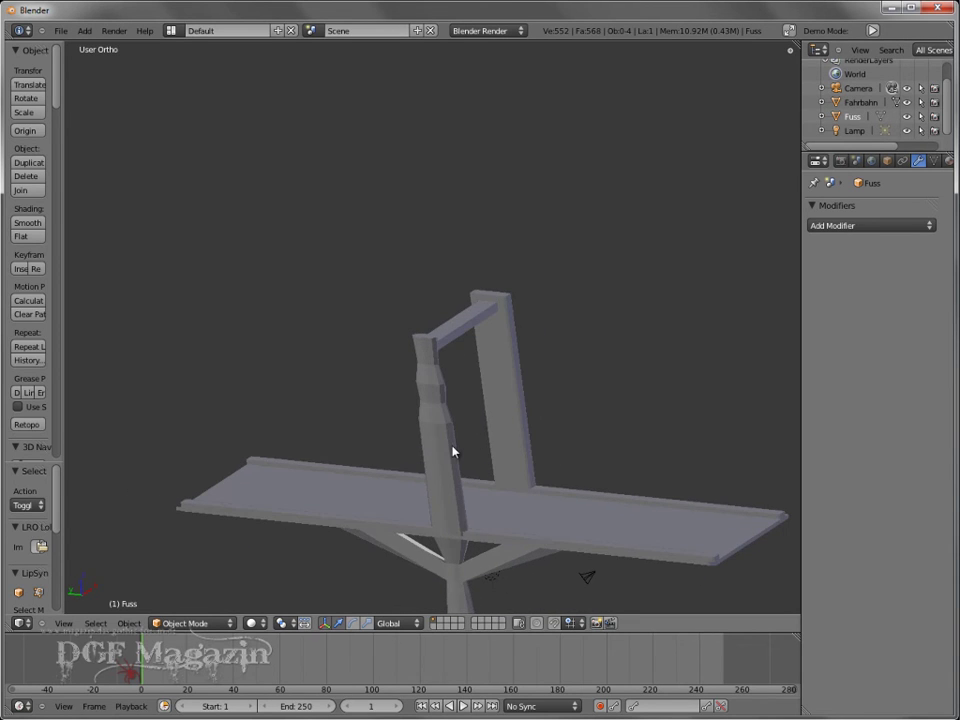
right_click(448, 453)
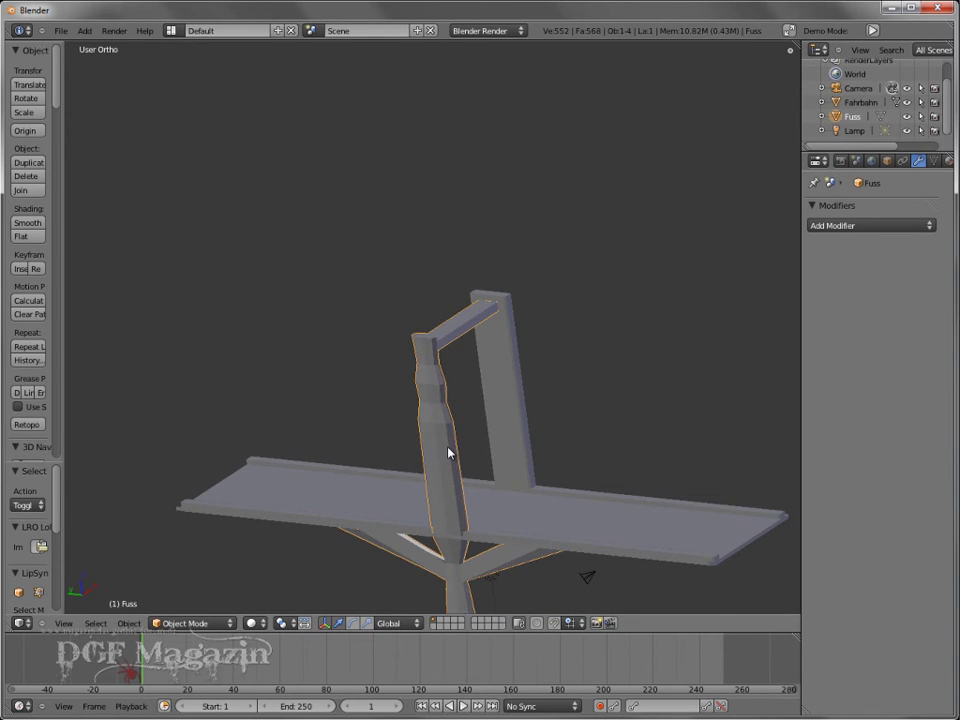
click(824, 229)
click(647, 272)
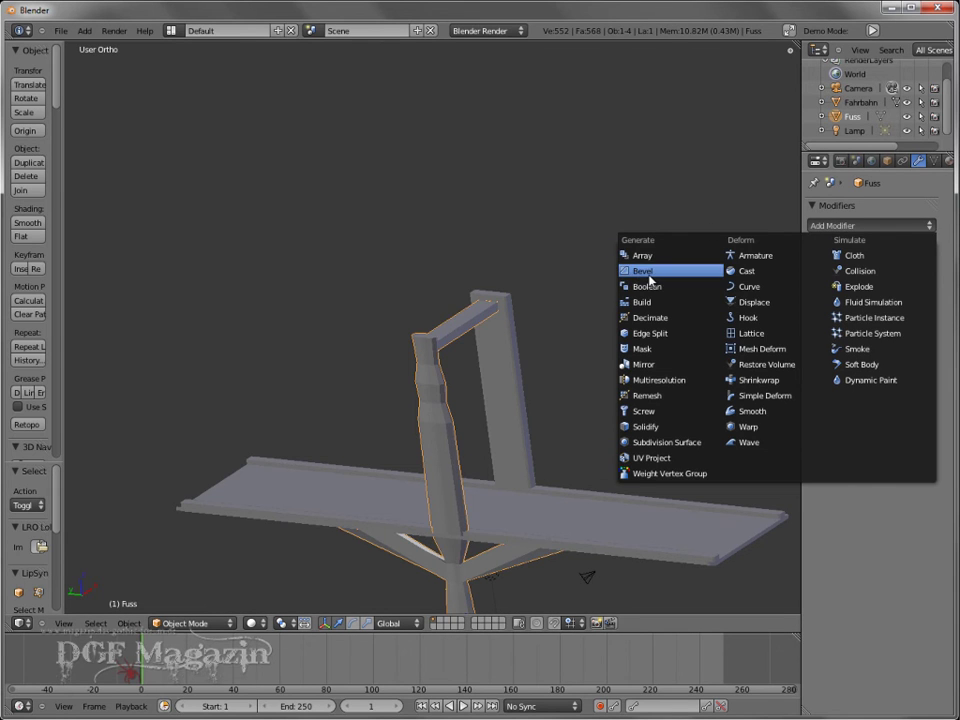
Step: Orbit and zoom around the Fuss pillar to inspect its bevelled edges
scroll(476, 446, up, 3)
scroll(450, 455, up, 1)
mouse_move(487, 465)
middle_down()
mouse_move(343, 463)
mouse_move(253, 495)
mouse_move(400, 400)
middle_up()
scroll(400, 400, up, 2)
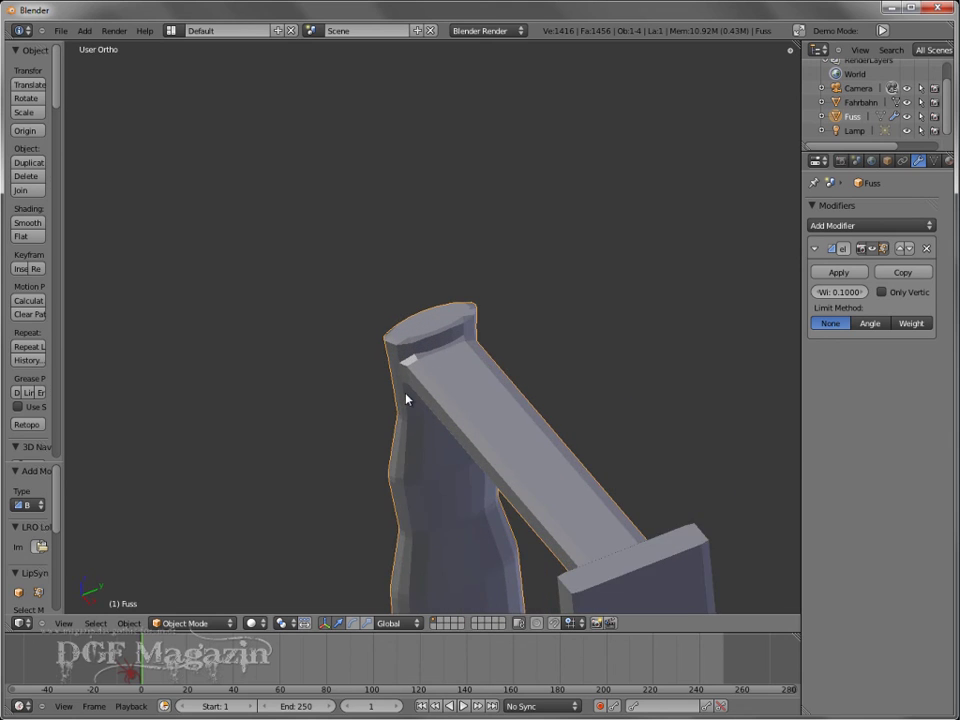
scroll(398, 402, up, 1)
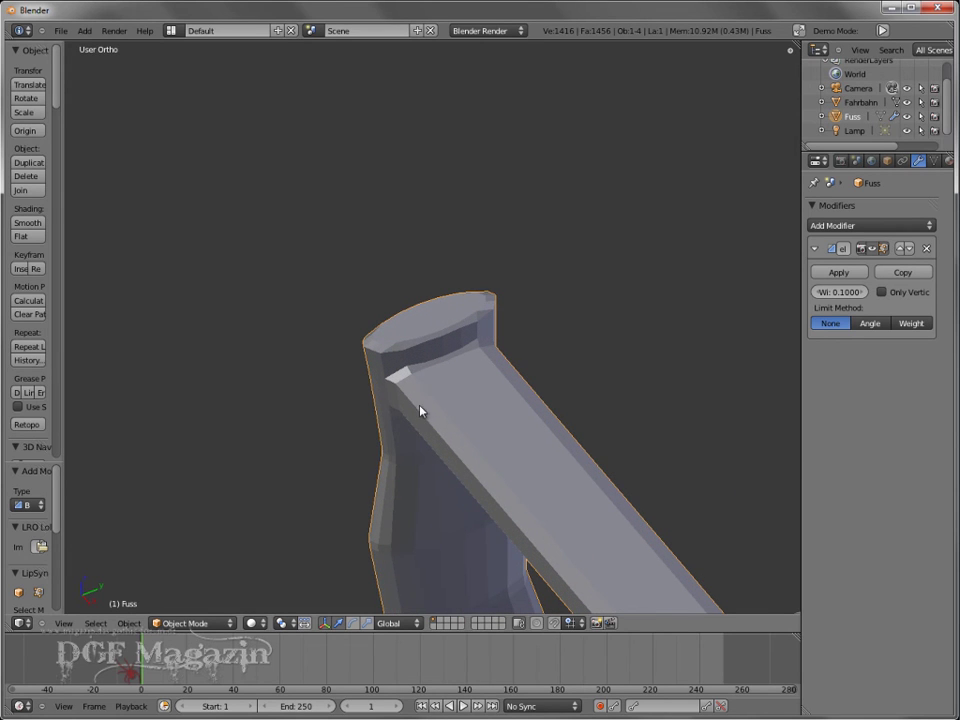
scroll(462, 415, down, 2)
mouse_move(450, 443)
middle_down()
mouse_move(588, 452)
mouse_move(551, 469)
mouse_move(491, 471)
mouse_move(488, 455)
middle_up()
scroll(488, 455, down, 4)
scroll(480, 457, down, 1)
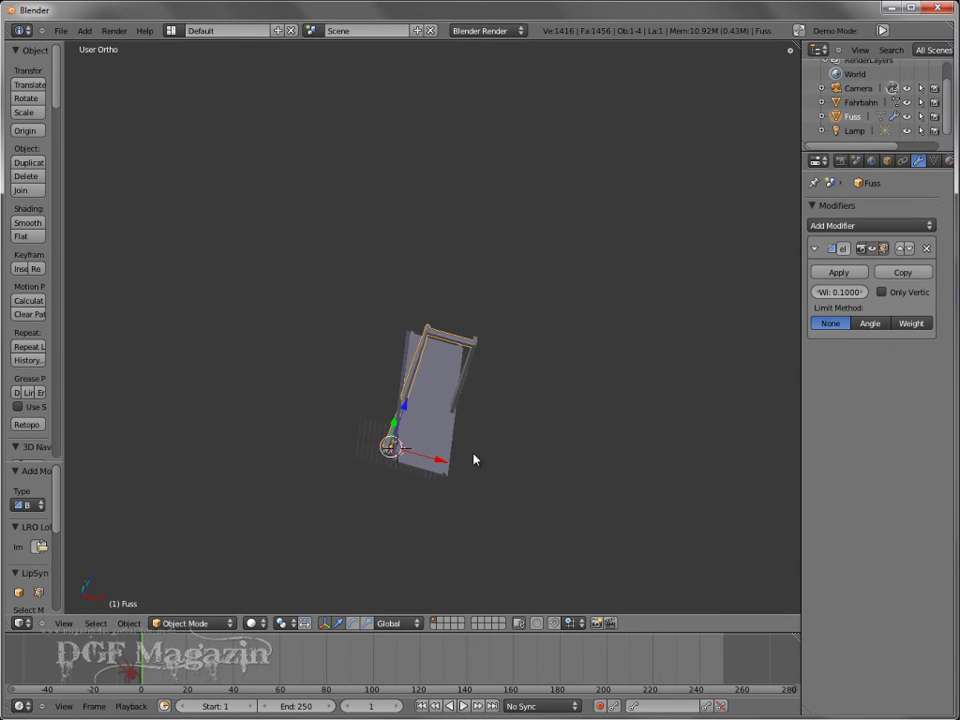
Step: Apply the Bevel modifier on the Fuss pillar to make it permanent
right_click(441, 450)
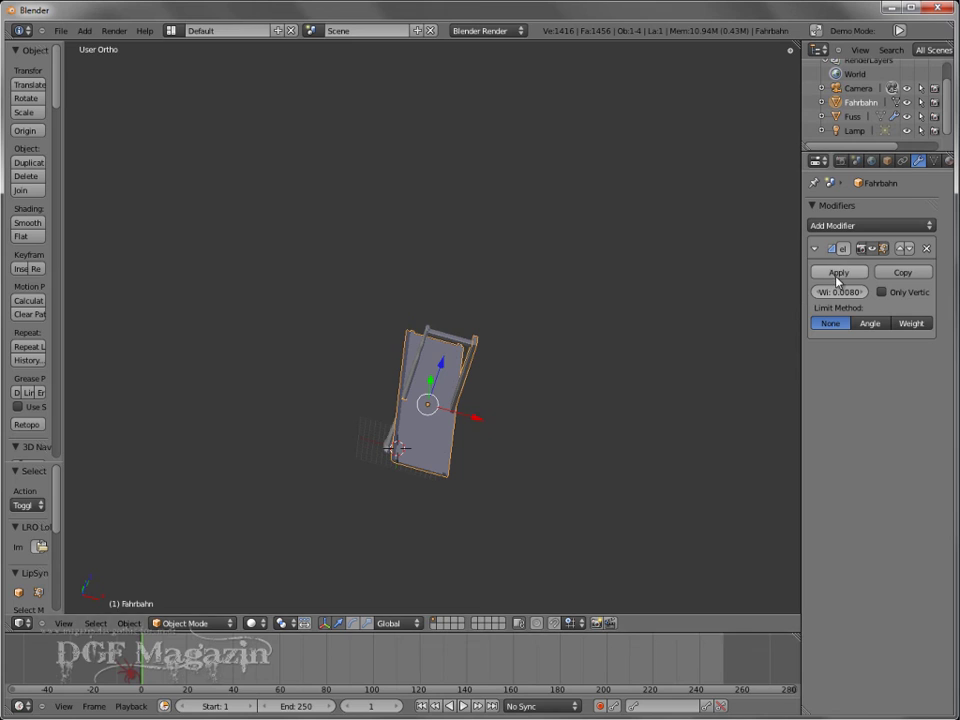
right_click(459, 377)
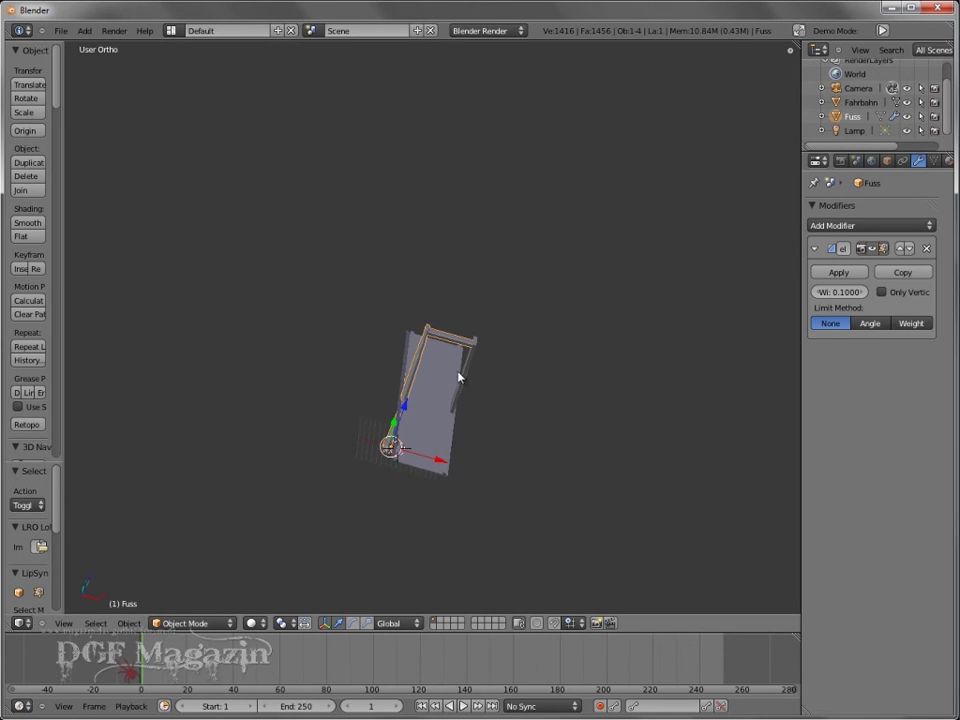
click(839, 272)
scroll(513, 449, up, 2)
Step: Set the Fahrbahn deck's bevel width to 0.0100 and apply the modifier
mouse_move(513, 449)
middle_down()
mouse_move(476, 471)
mouse_move(503, 437)
middle_up()
right_click(503, 437)
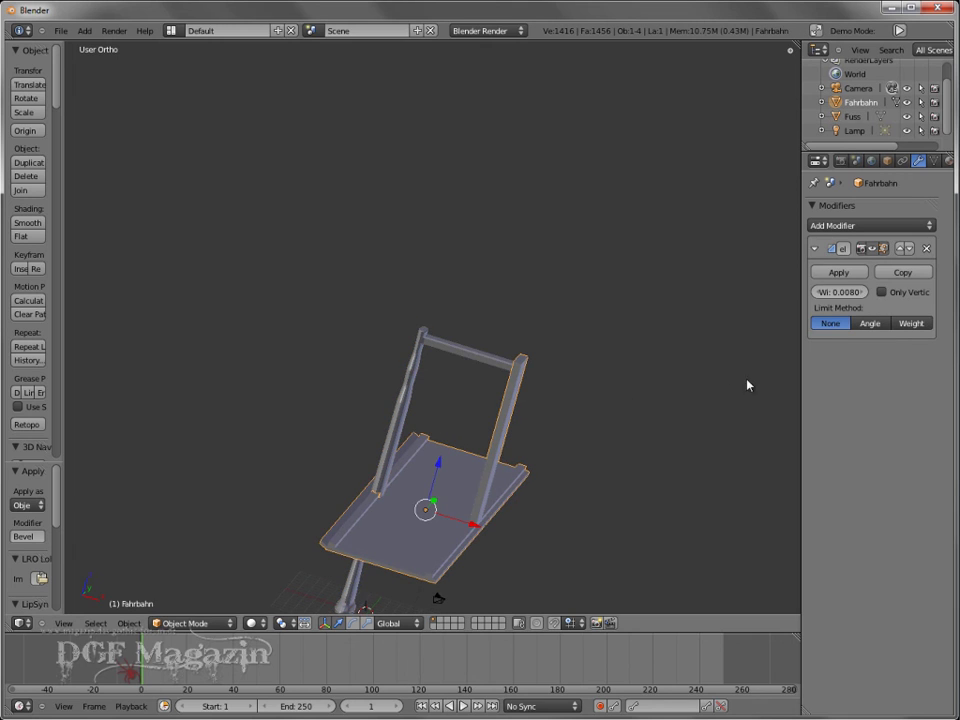
middle_drag(657, 445, 602, 439)
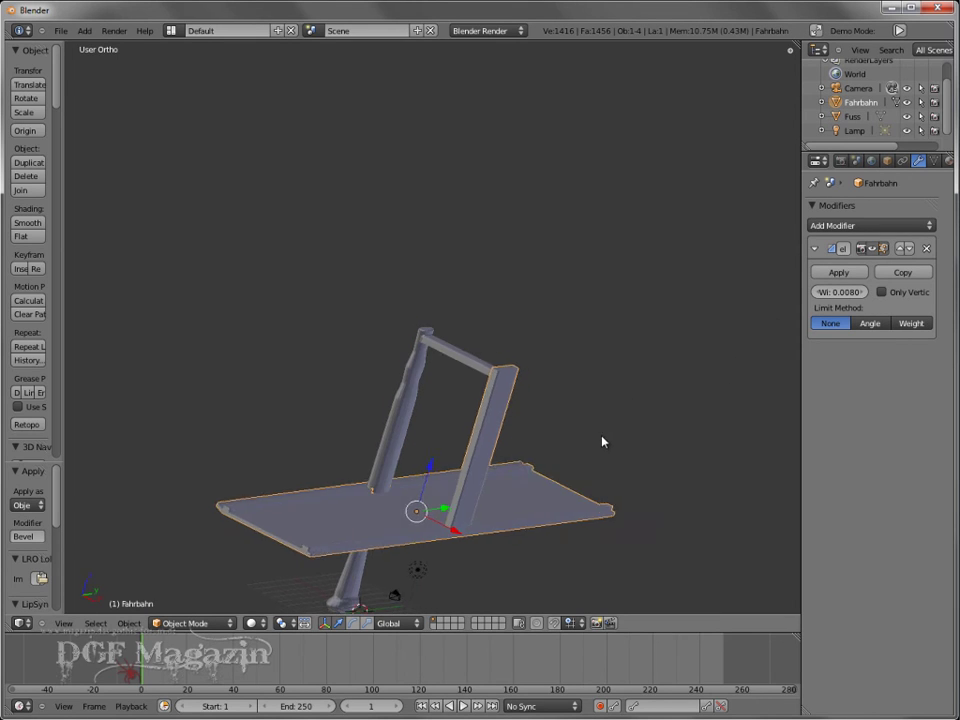
scroll(540, 450, up, 3)
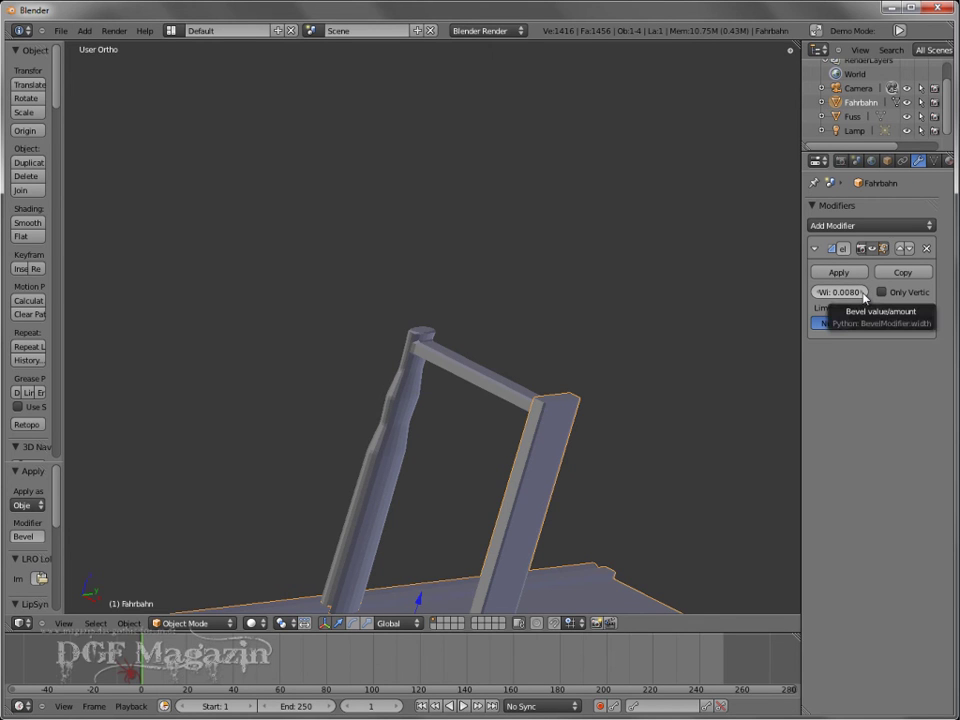
mouse_move(696, 375)
middle_down()
mouse_move(521, 476)
mouse_move(609, 497)
mouse_move(456, 529)
mouse_move(317, 497)
mouse_move(238, 439)
mouse_move(229, 368)
middle_up()
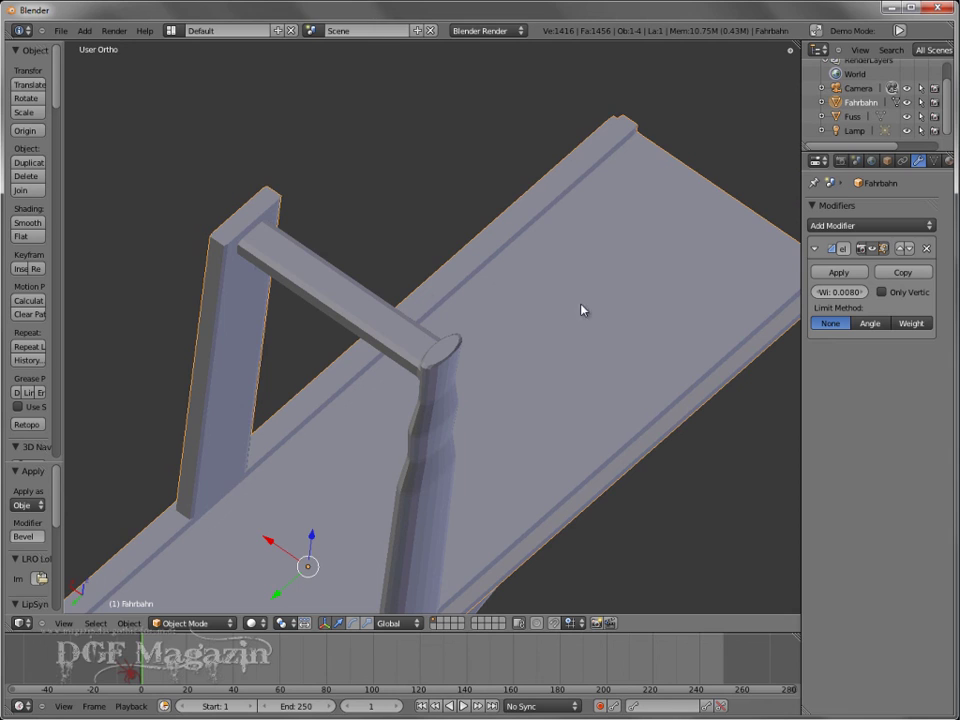
click(866, 292)
click(818, 274)
scroll(461, 439, down, 3)
scroll(456, 439, down, 4)
mouse_move(456, 439)
middle_down()
mouse_move(328, 435)
mouse_move(255, 286)
mouse_move(514, 354)
mouse_move(636, 309)
mouse_move(641, 257)
mouse_move(416, 378)
mouse_move(551, 373)
mouse_move(629, 418)
mouse_move(636, 443)
mouse_move(463, 475)
mouse_move(463, 435)
mouse_move(497, 463)
middle_up()
Step: Deselect the deck and view the bridge zoomed in from Right Ortho (Numpad 3)
scroll(622, 419, up, 1)
key(a)
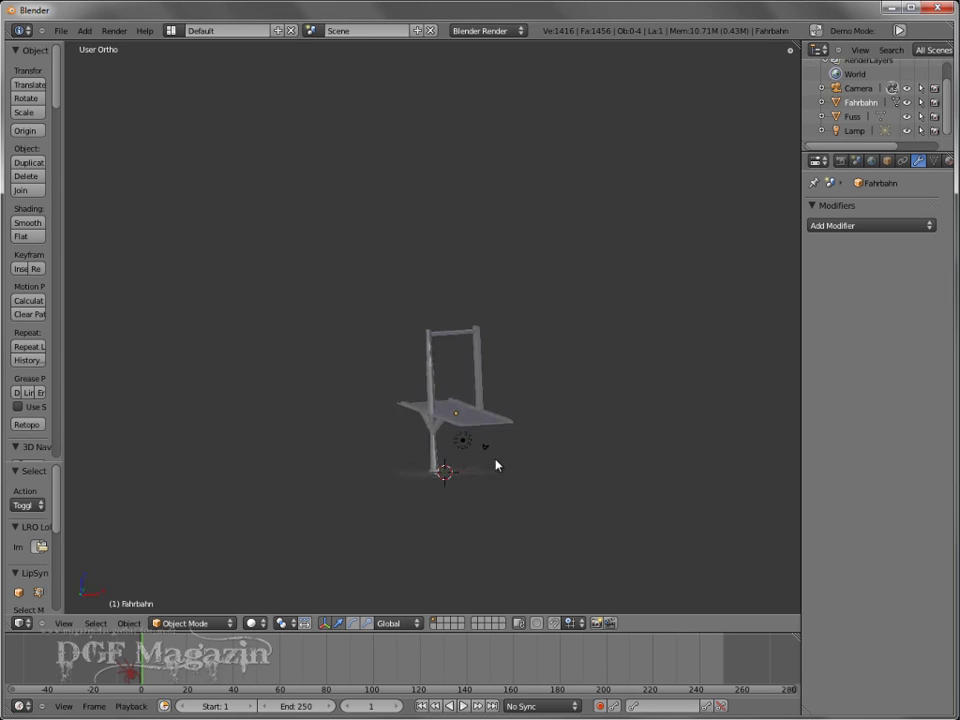
mouse_move(566, 437)
middle_down()
mouse_move(594, 438)
mouse_move(502, 452)
middle_up()
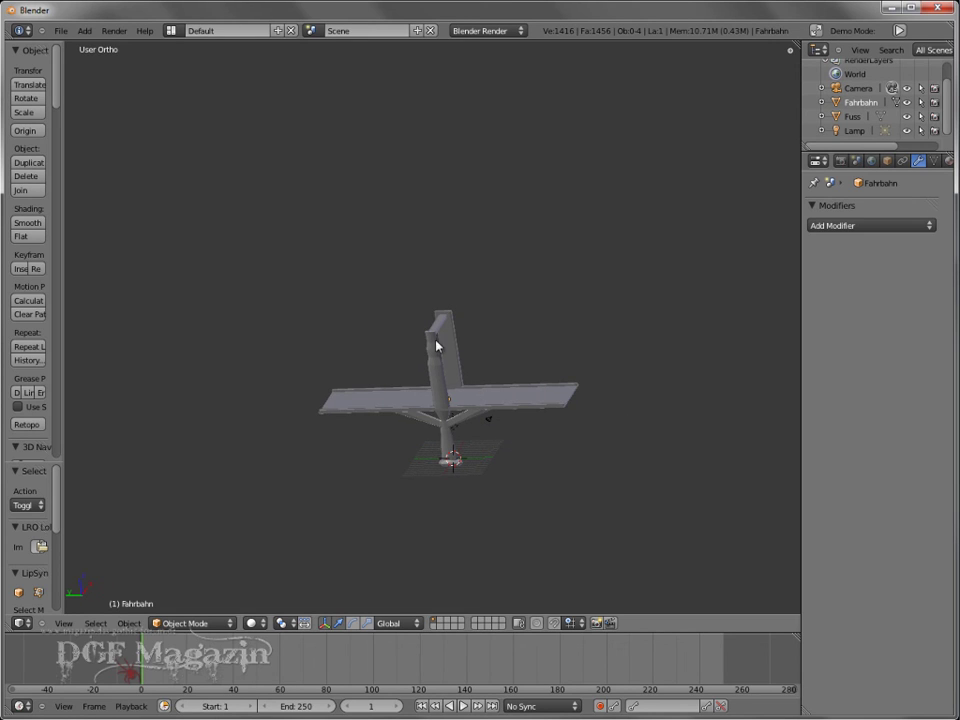
mouse_move(543, 413)
middle_down()
mouse_move(587, 360)
mouse_move(440, 340)
middle_up()
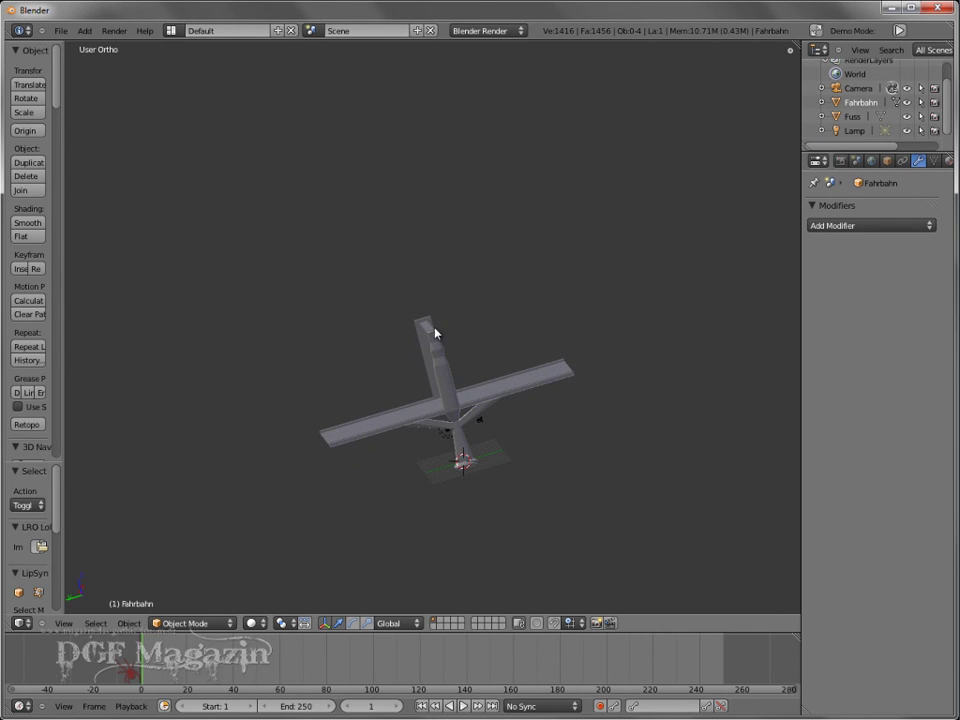
key(KP_3)
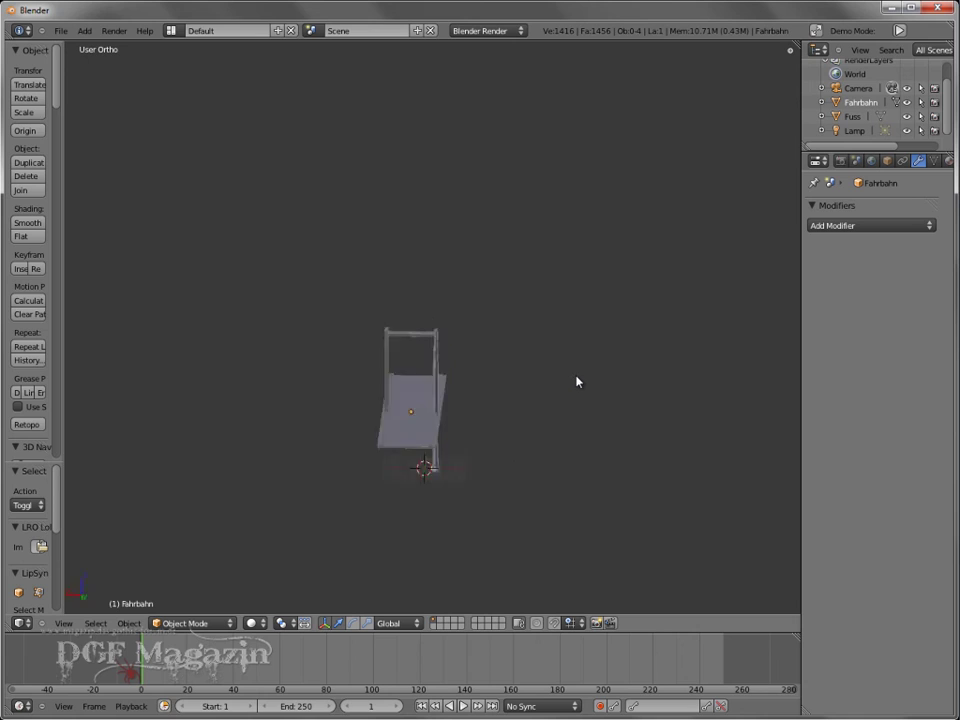
scroll(495, 390, up, 3)
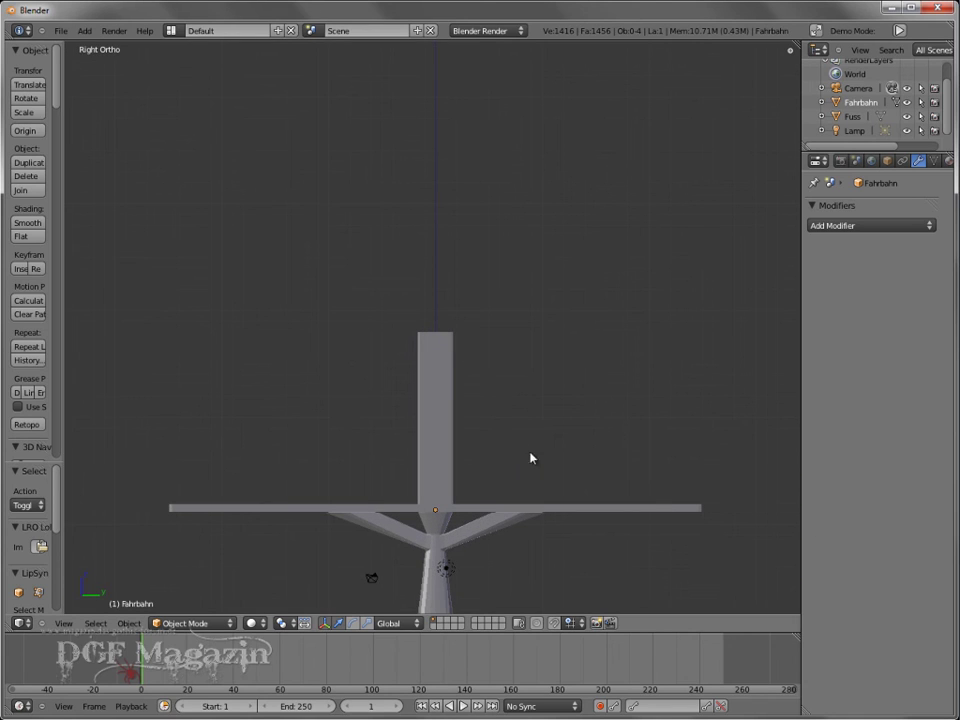